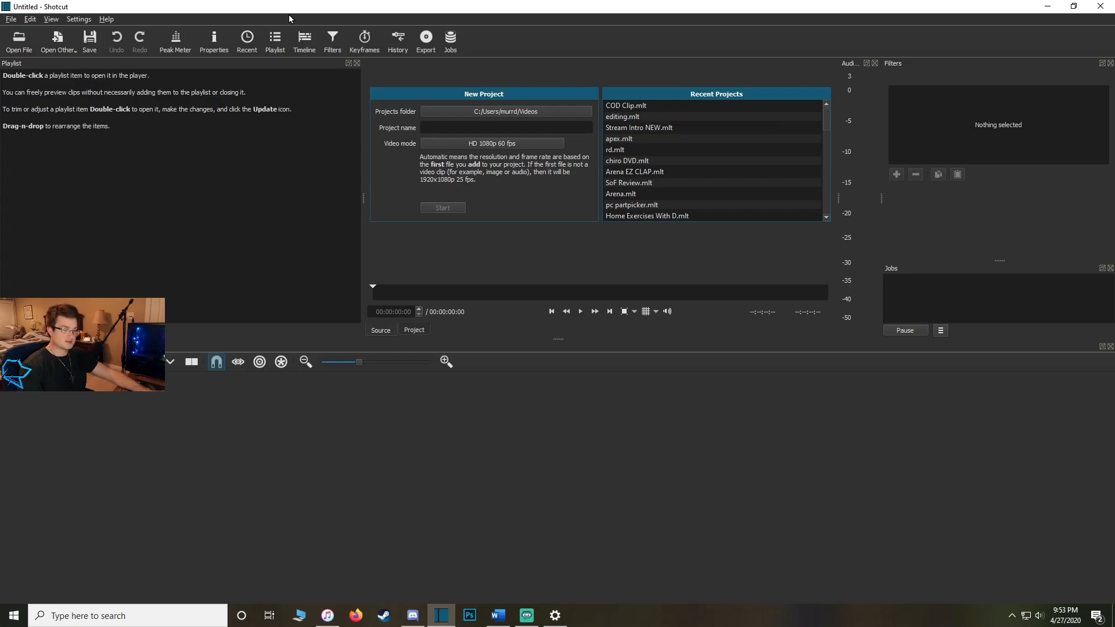
click(79, 19)
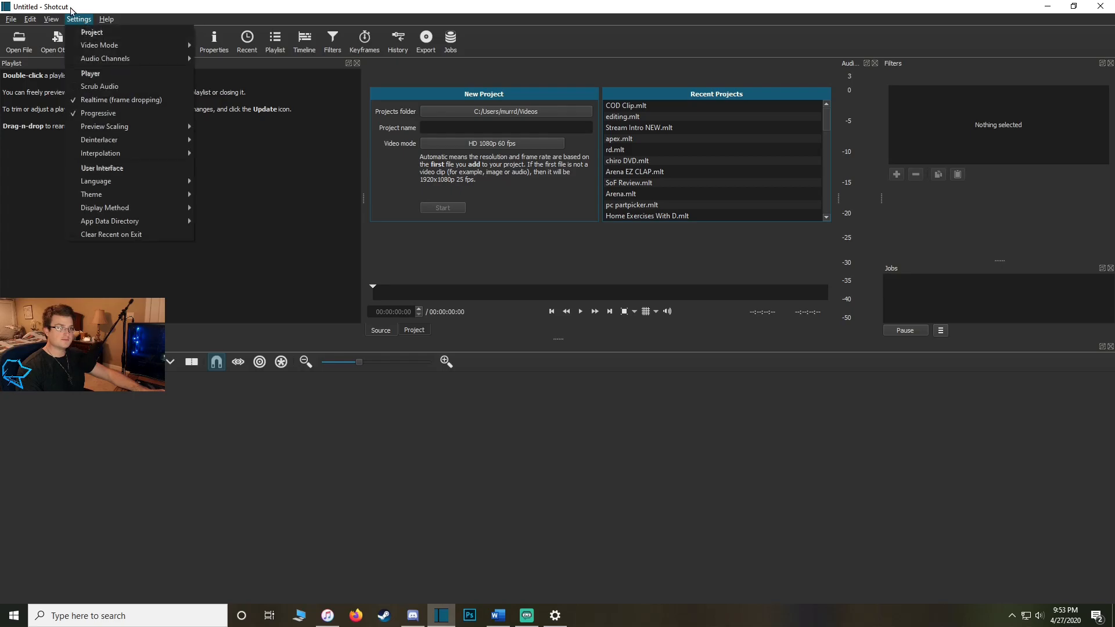
mouse_move(189, 46)
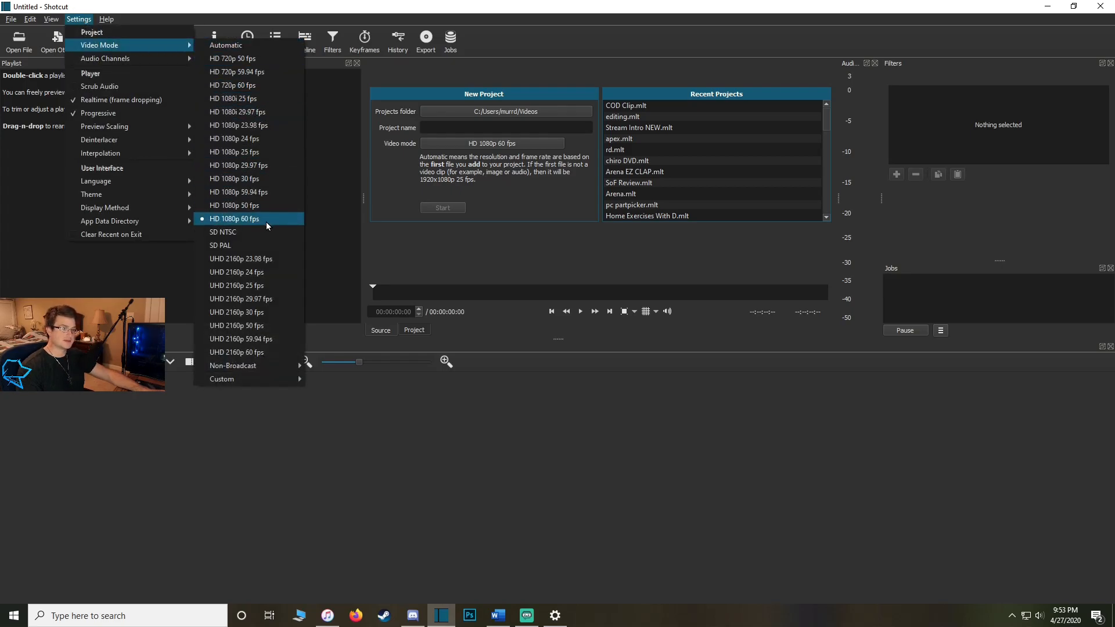
mouse_move(160, 58)
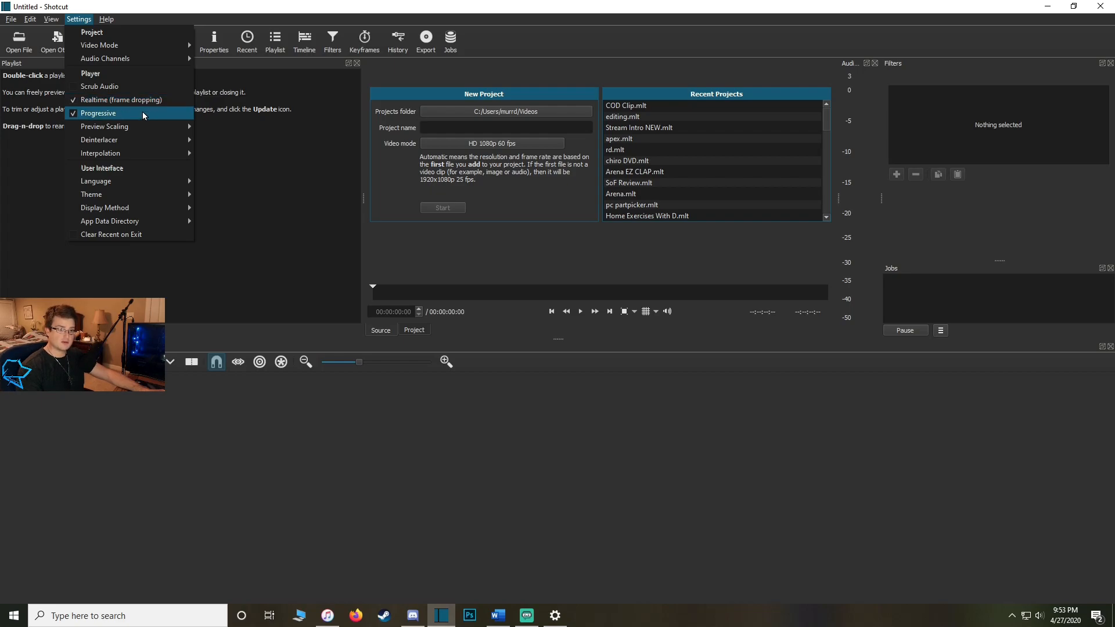
mouse_move(149, 128)
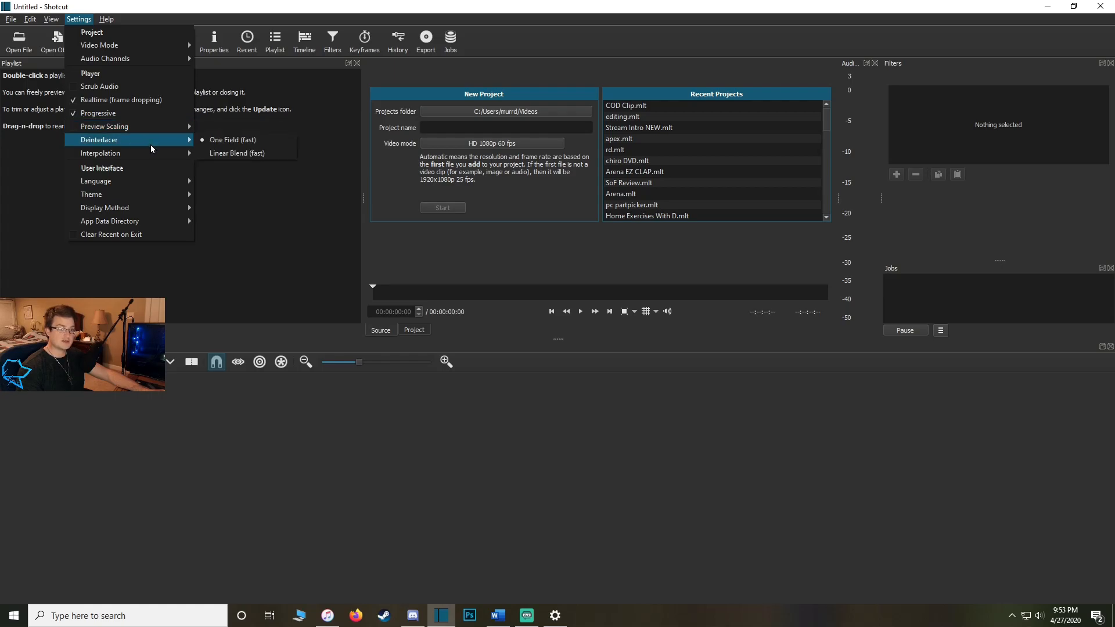
mouse_move(150, 154)
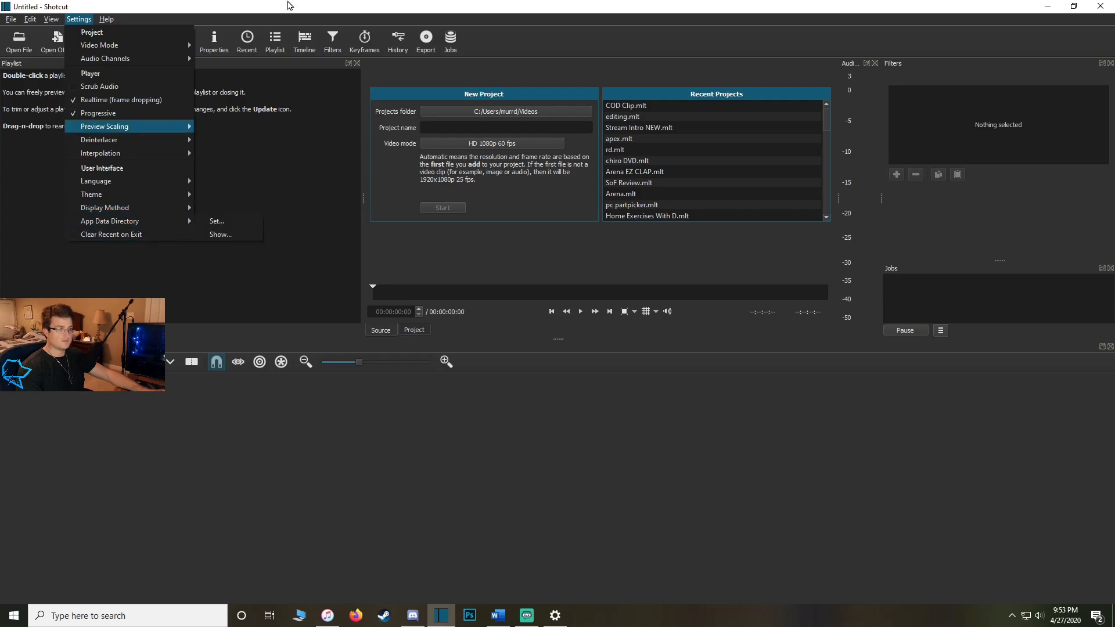
click(289, 2)
Create a new project named Cod Clips2.
click(475, 130)
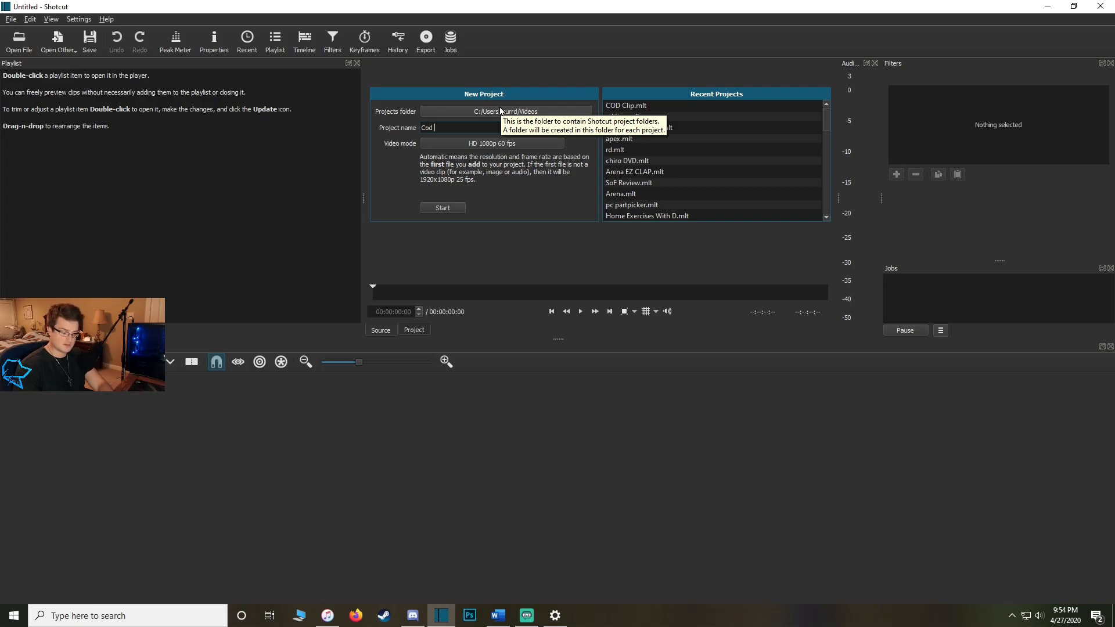
text(s2)
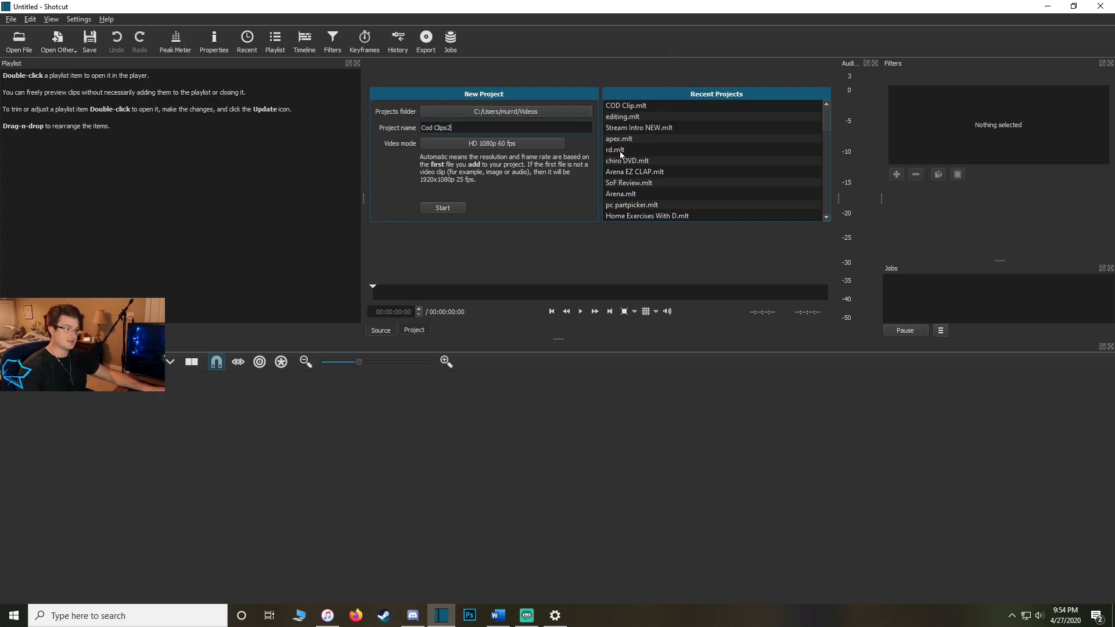
click(462, 205)
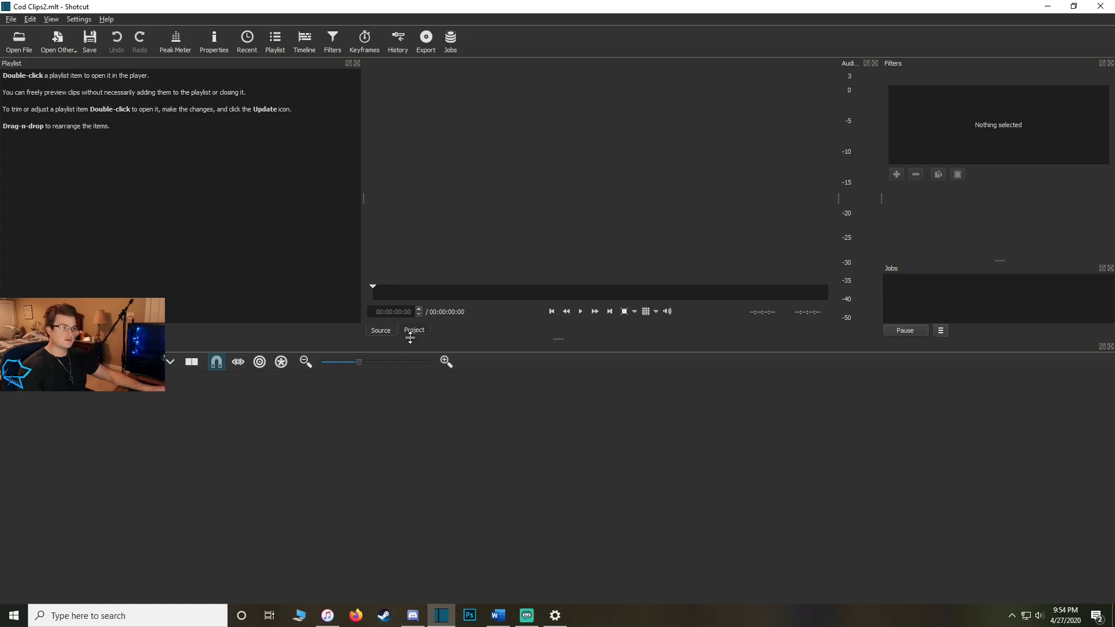
Import the bazooka, rage, RD, snipe and walkin here videos from the desktop folder "how to edit" into the playlist, and restore the maximized editor window.
click(1073, 6)
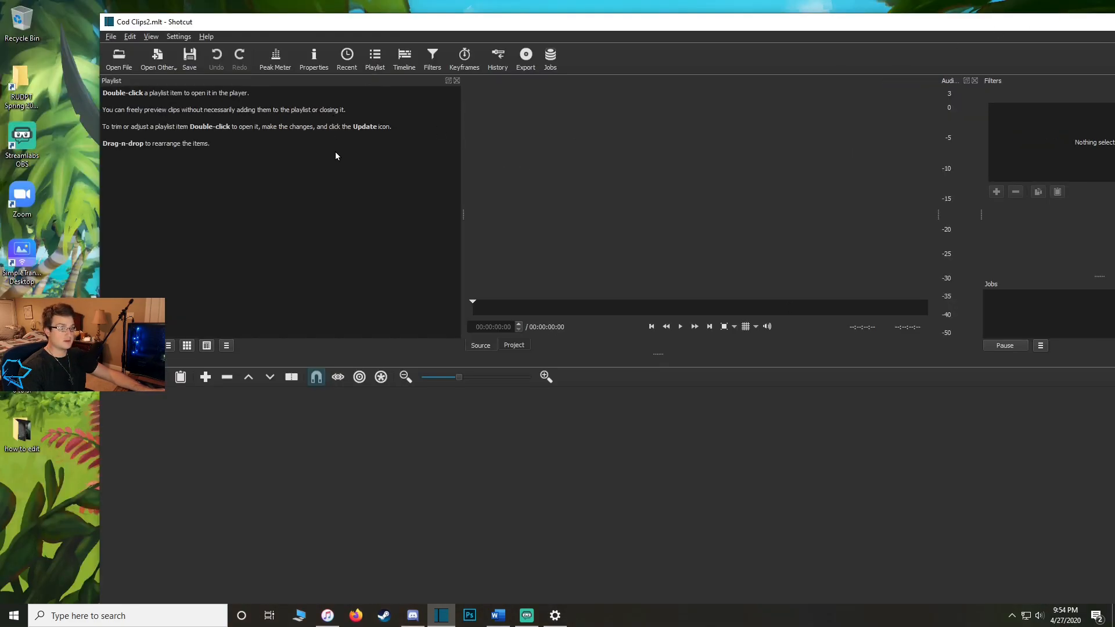
double_click(22, 432)
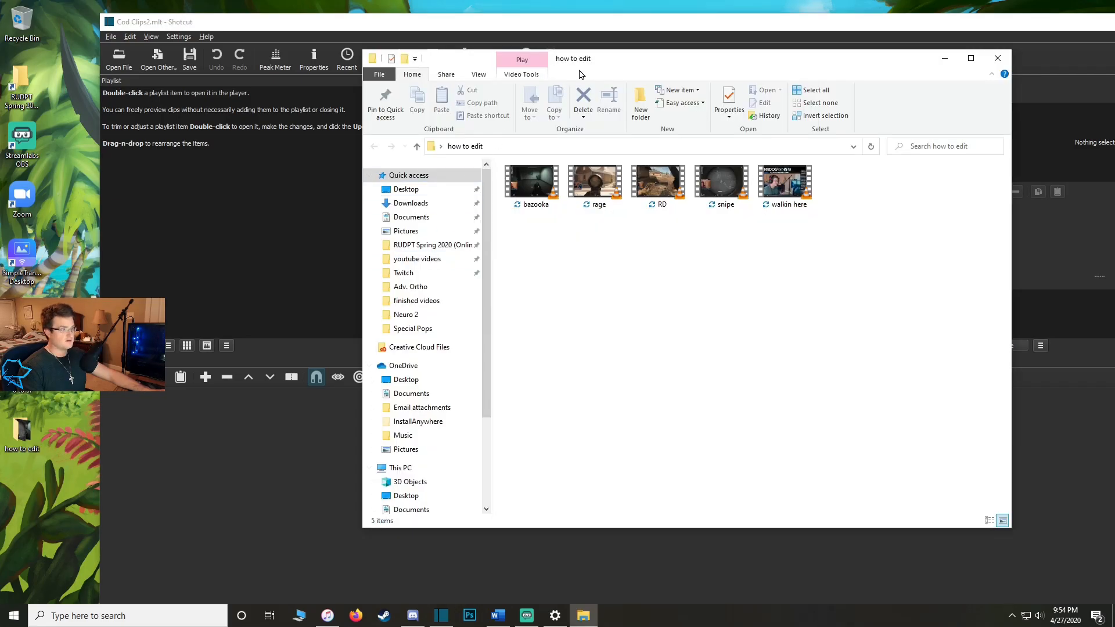
drag(625, 61, 716, 54)
click(626, 178)
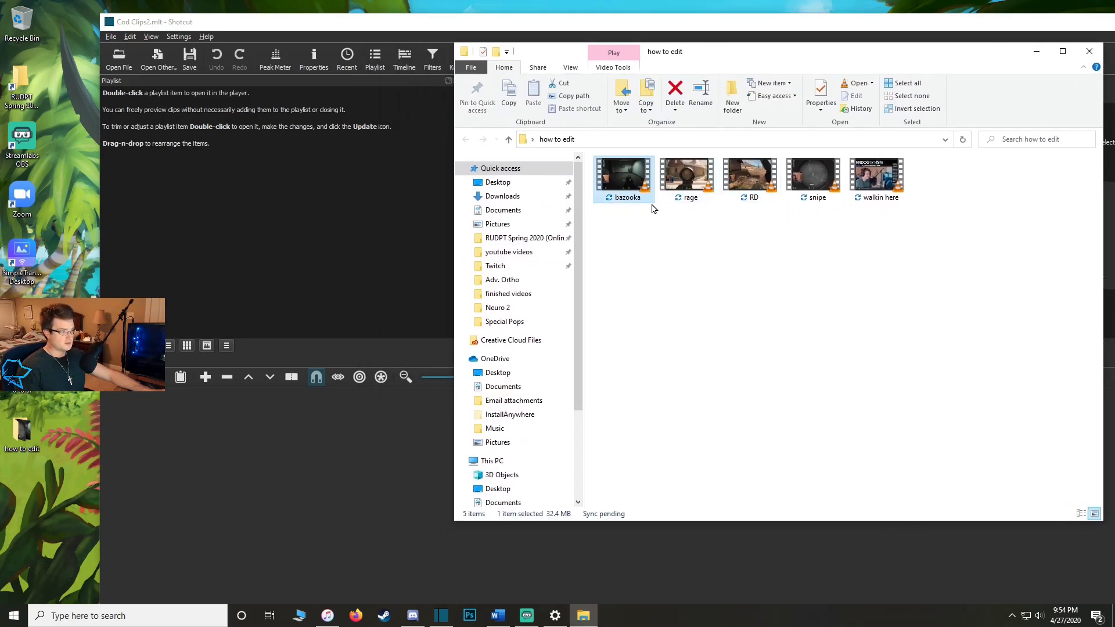
shift+click(877, 177)
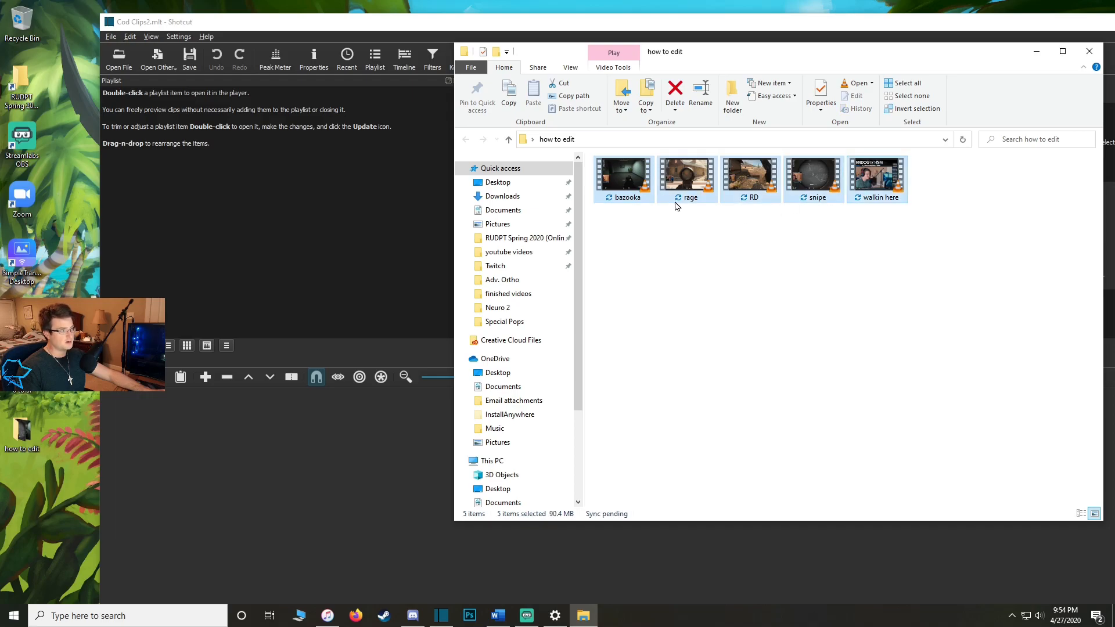
drag(643, 186, 312, 159)
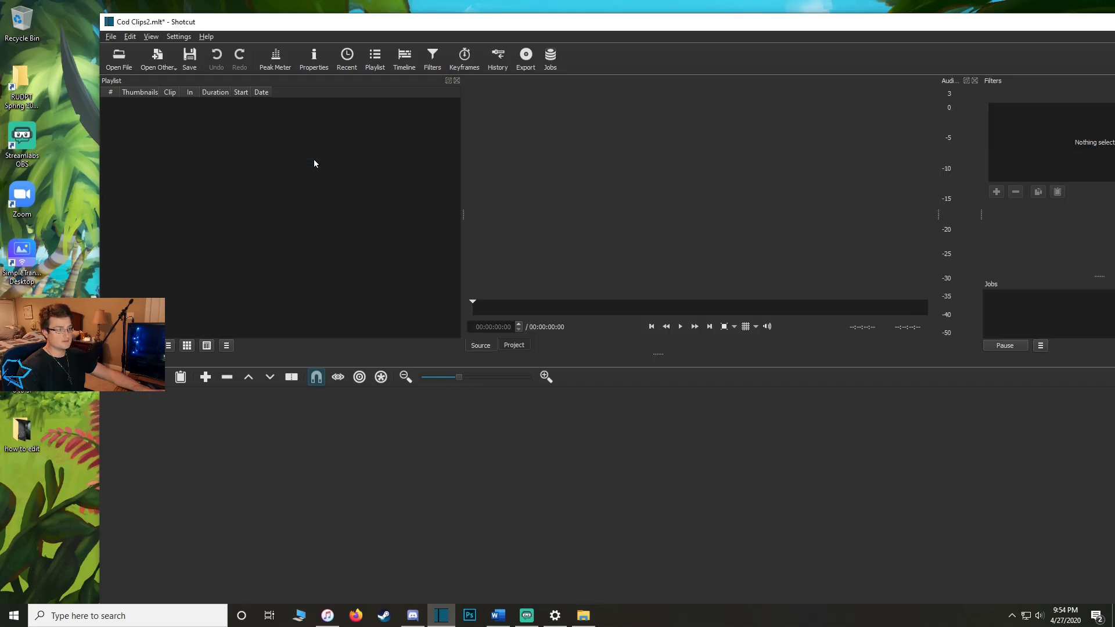
drag(697, 29, 639, 1)
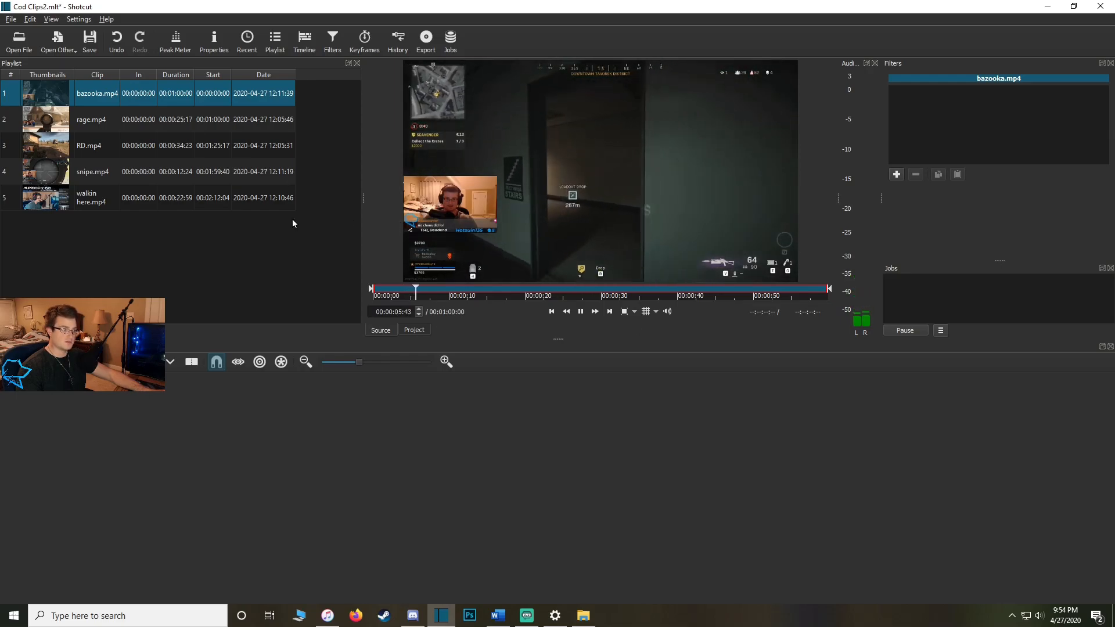
Pause the bazooka.mp4 preview and go through the imported clips in the playlist.
key(space)
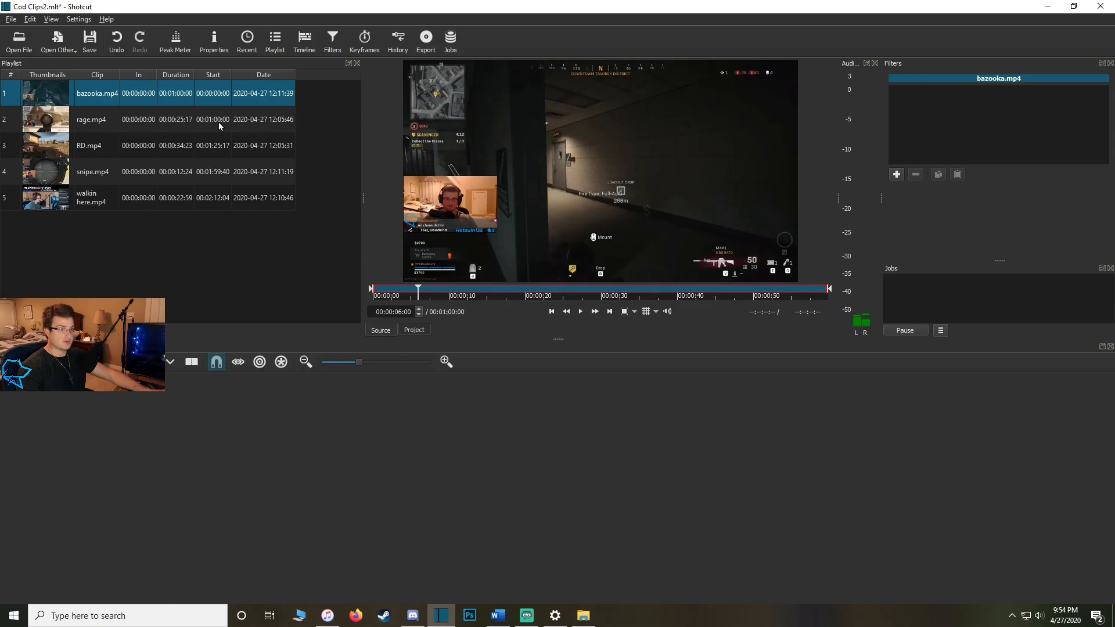
click(83, 119)
click(96, 147)
click(97, 172)
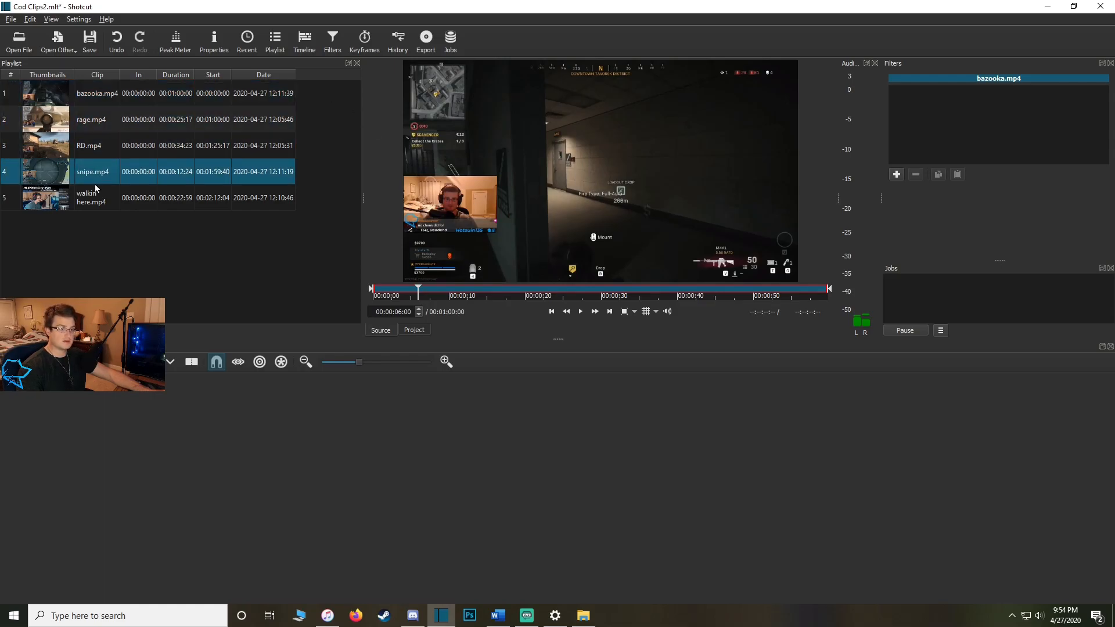
click(95, 198)
click(89, 174)
Place RD.mp4 from the playlist at the start of timeline track V1, with its full length fitted in view.
click(94, 145)
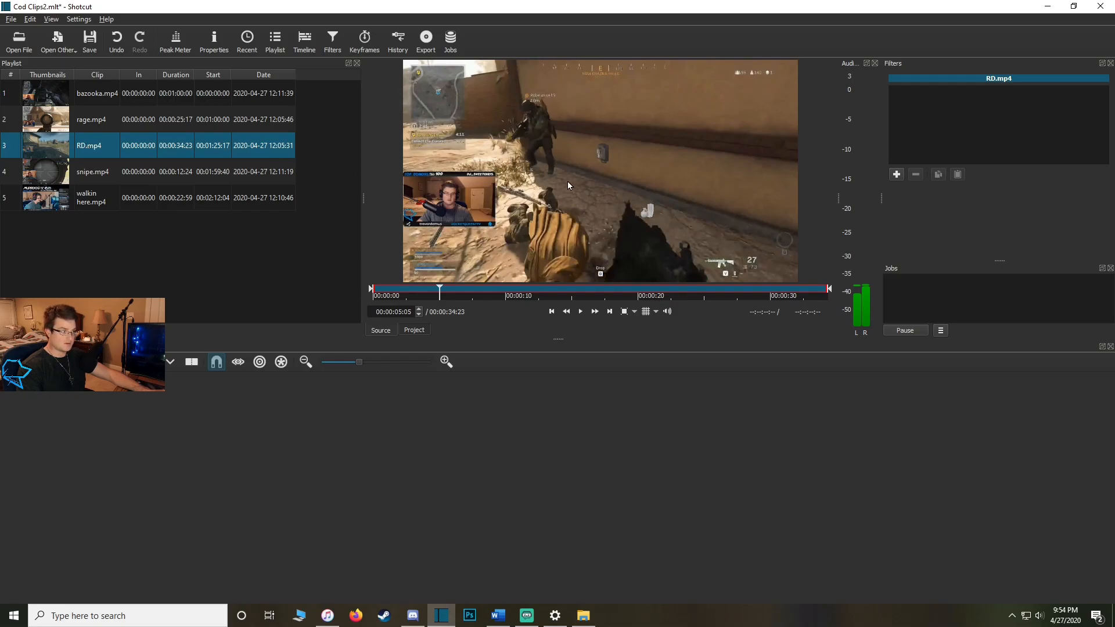
drag(102, 152, 237, 437)
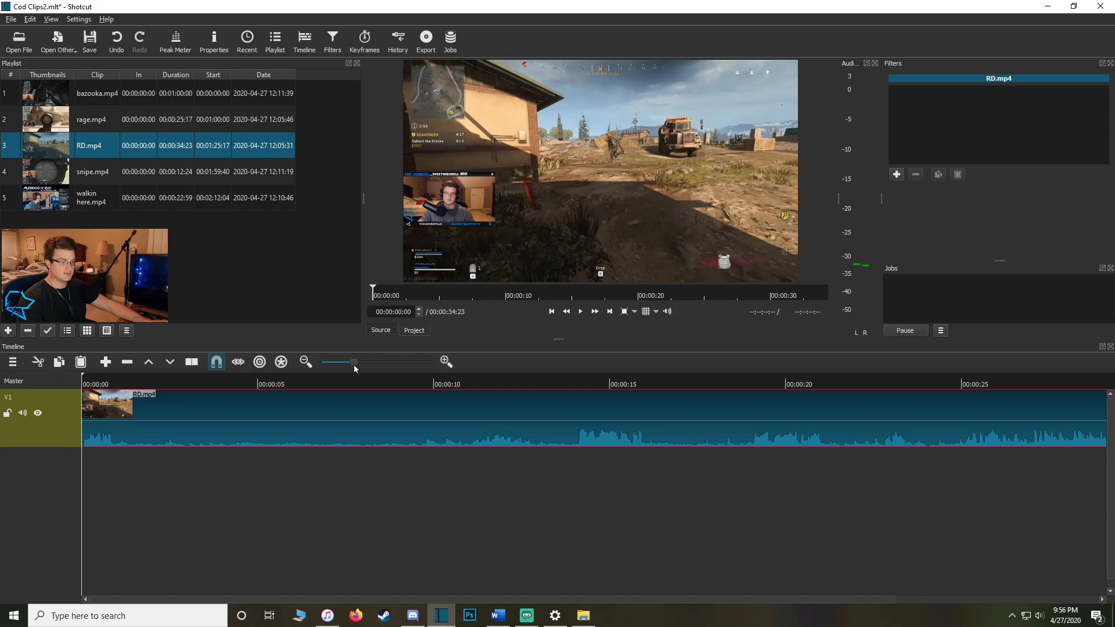
drag(347, 367, 358, 361)
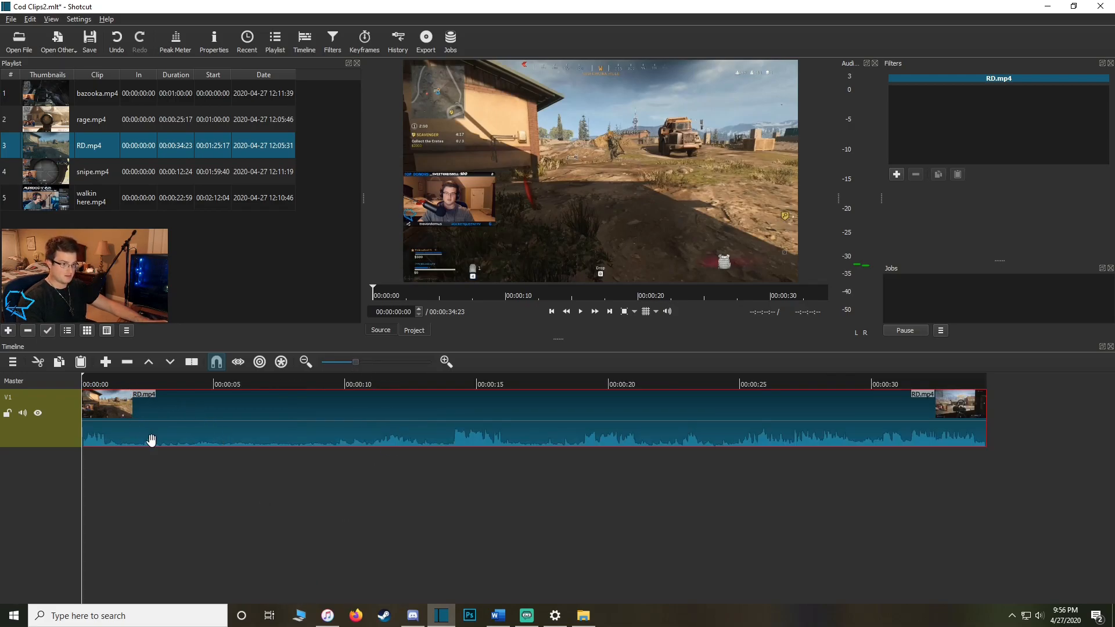
Play the RD.mp4 clip on the timeline at a lower system volume and stop at about 9 seconds.
key(space)
key(XF86AudioLowerVolume)
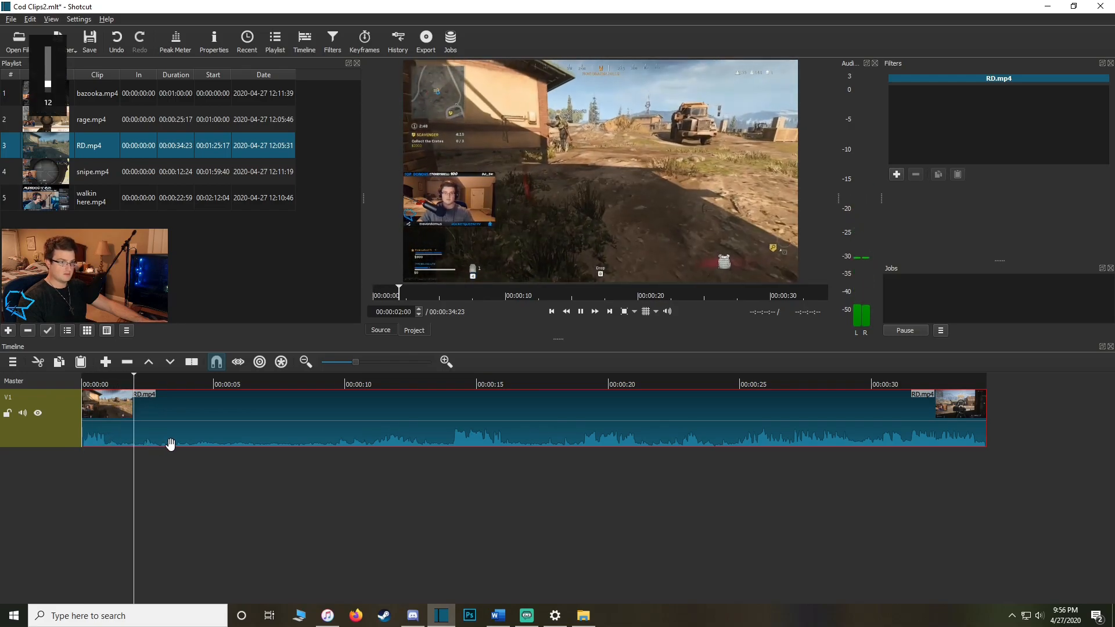
key(XF86AudioLowerVolume)
key(XF86AudioLowerVolume)
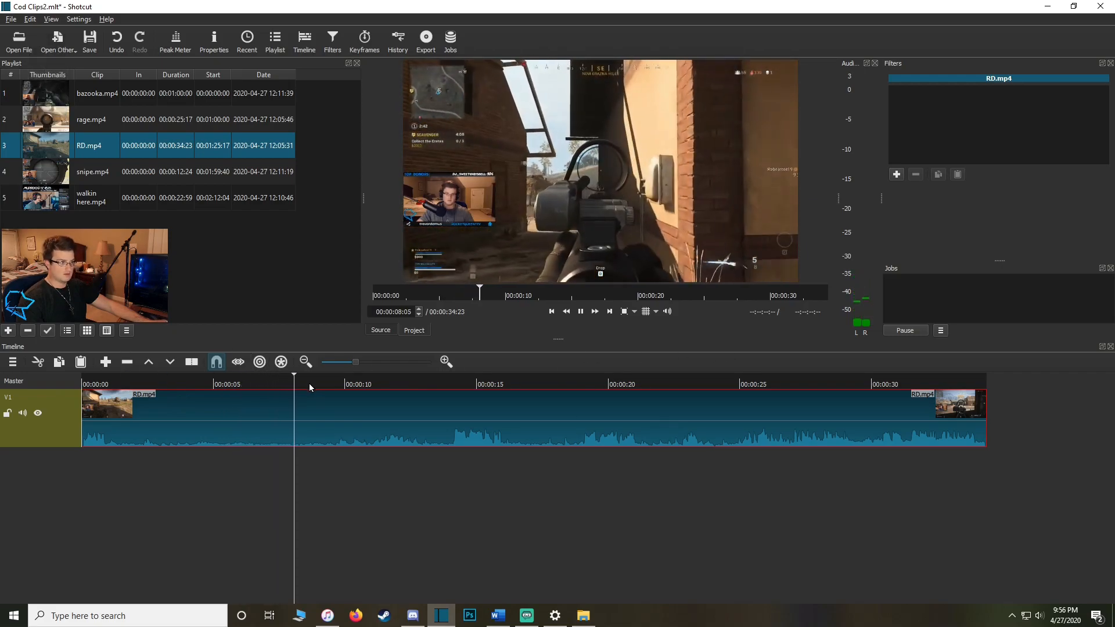
click(322, 384)
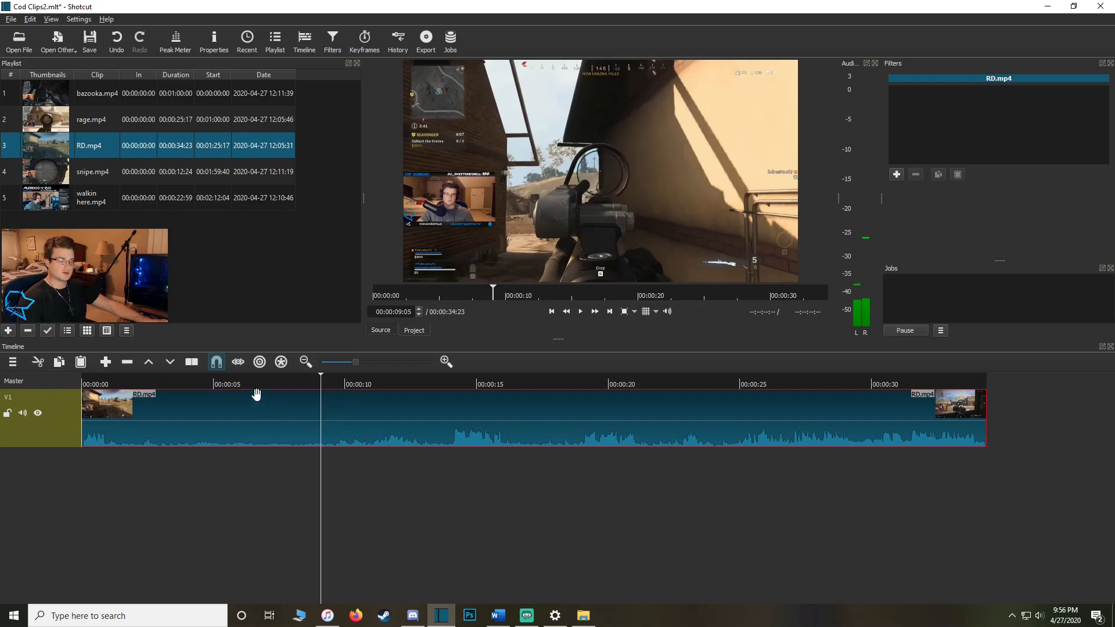
Replay the RD.mp4 clip from the beginning and split it at 00:00:05:42.
drag(231, 384, 77, 381)
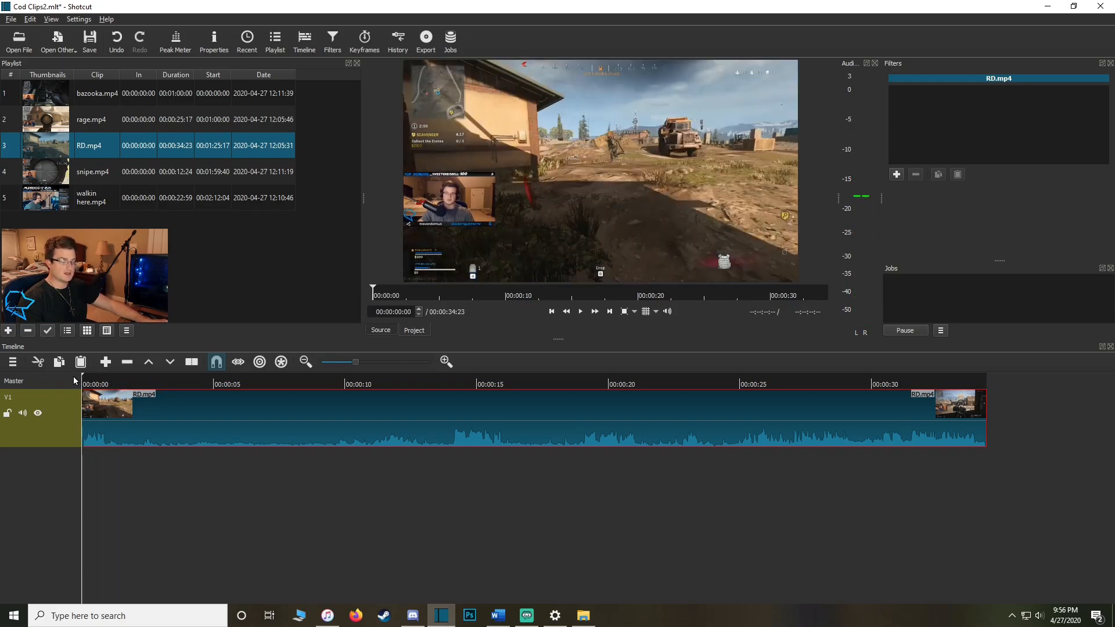
key(space)
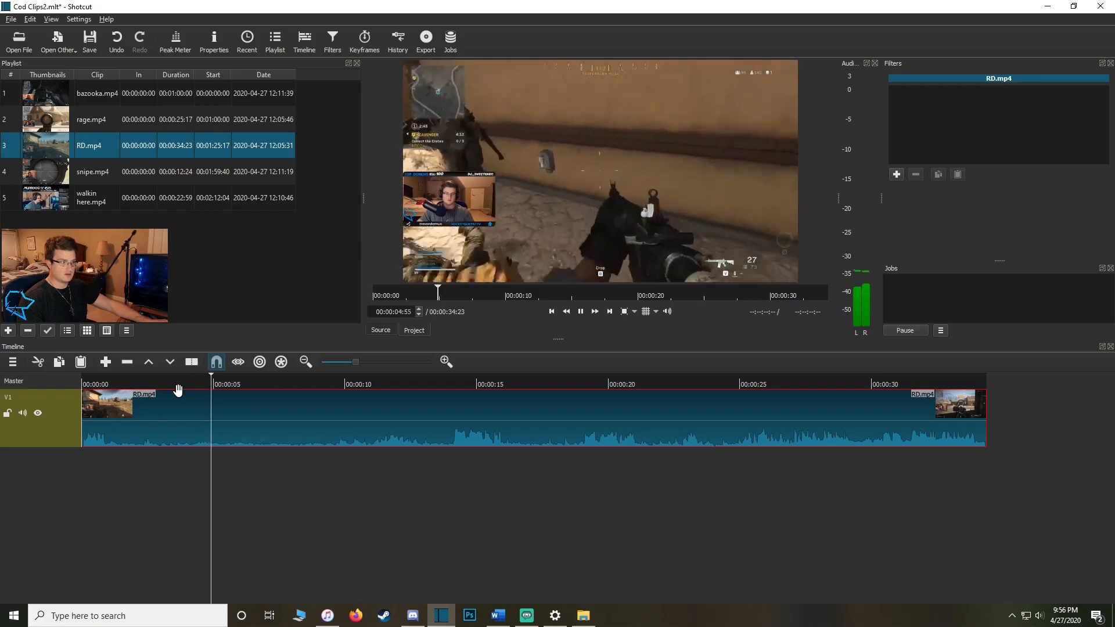
click(239, 384)
click(231, 385)
click(232, 385)
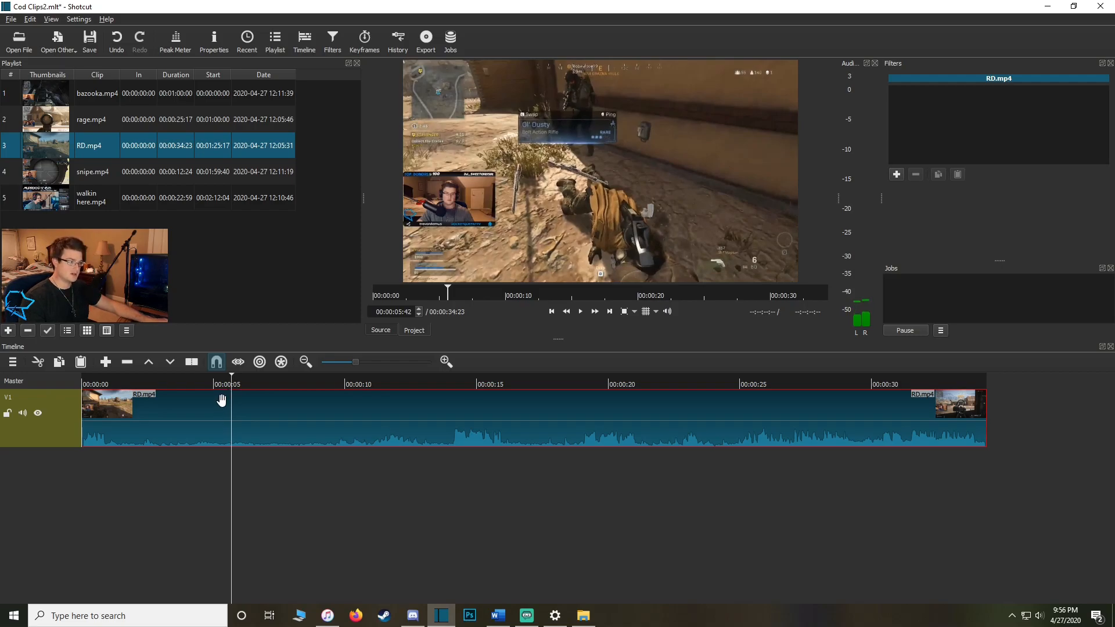
key(s)
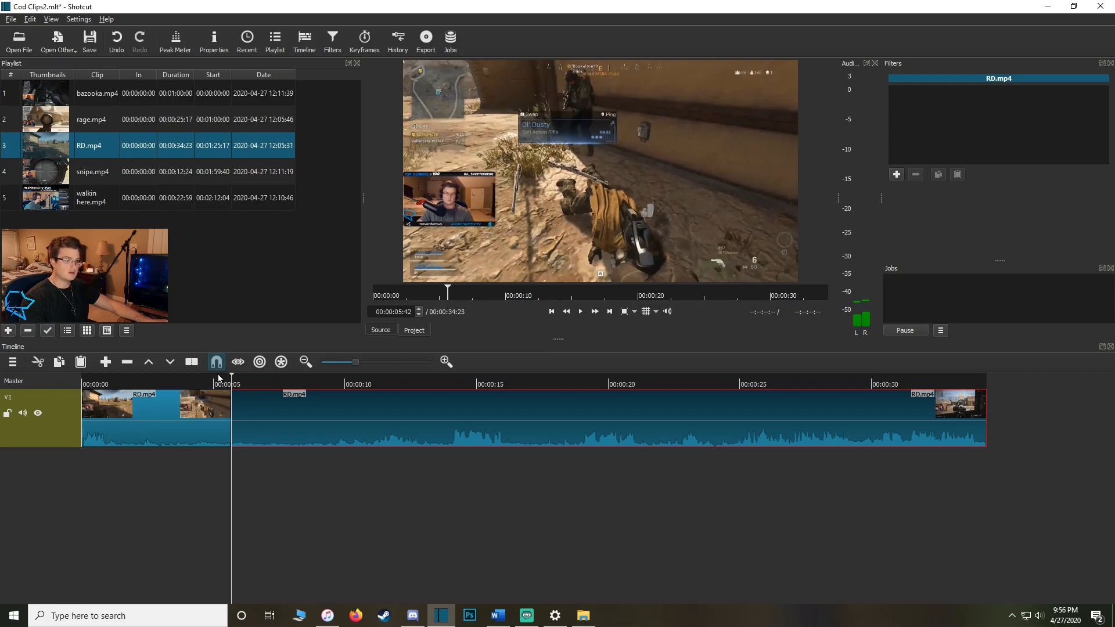
Play the first RD.mp4 segment from the beginning and split it at 00:00:02:57.
drag(232, 382, 68, 400)
key(space)
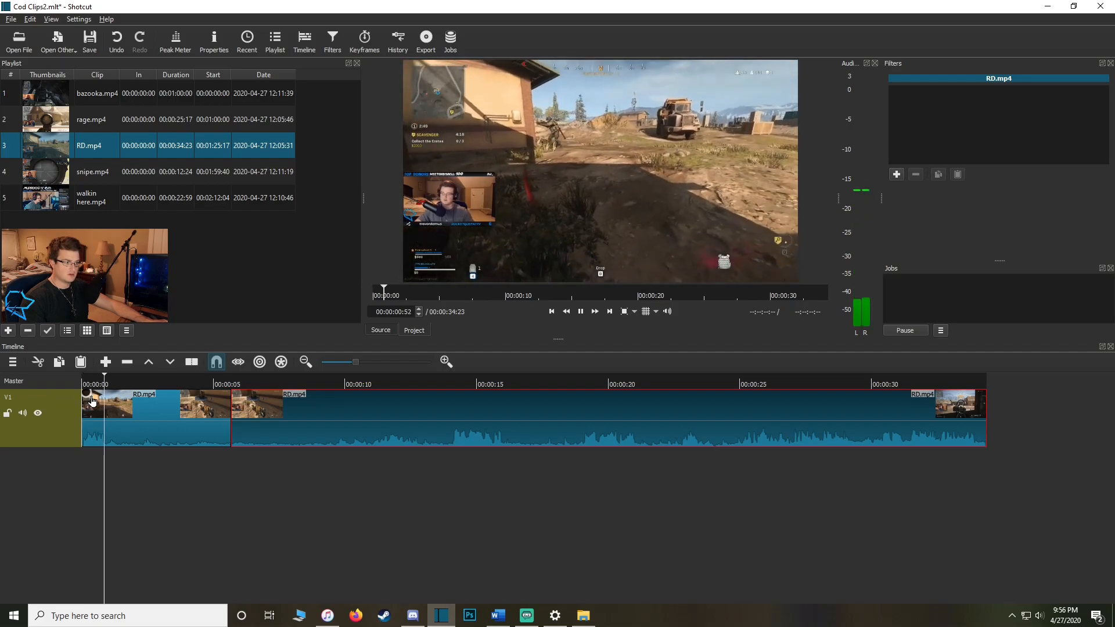
key(space)
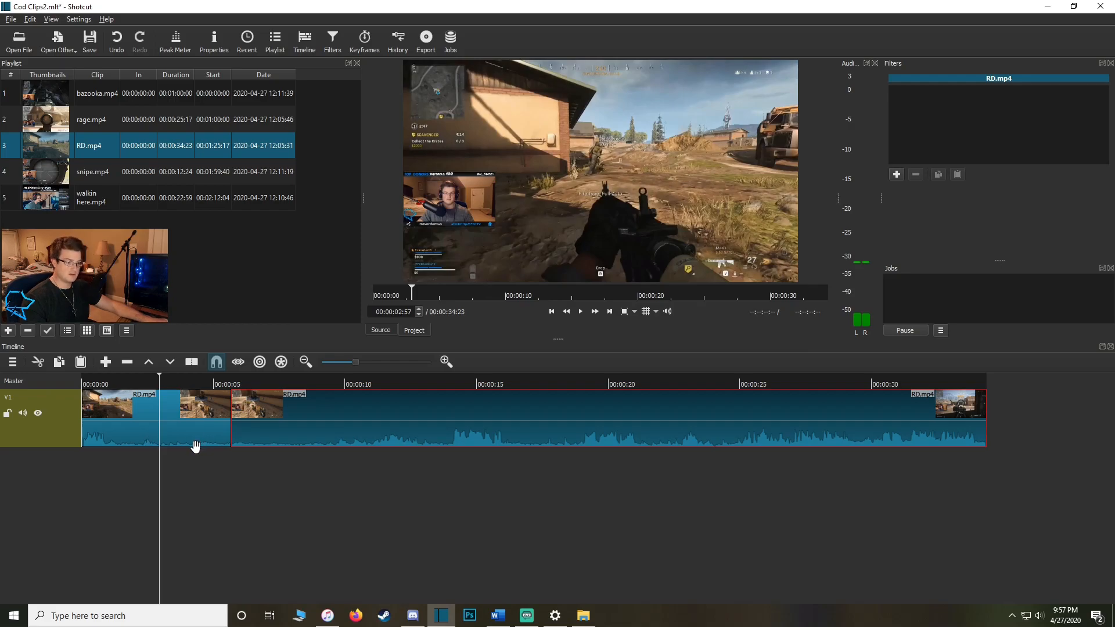
click(139, 424)
click(140, 383)
drag(141, 384, 118, 384)
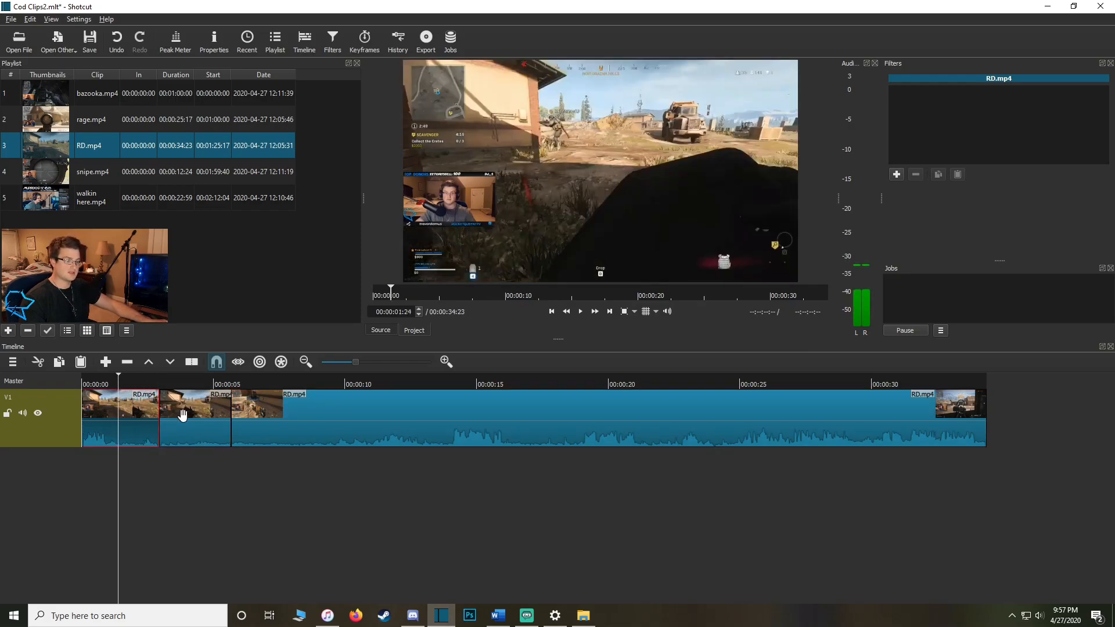
Ripple-delete the middle RD.mp4 segment between 00:00:02:57 and 00:00:05:42.
click(183, 416)
click(304, 443)
click(137, 431)
click(302, 441)
click(212, 431)
drag(198, 381, 142, 377)
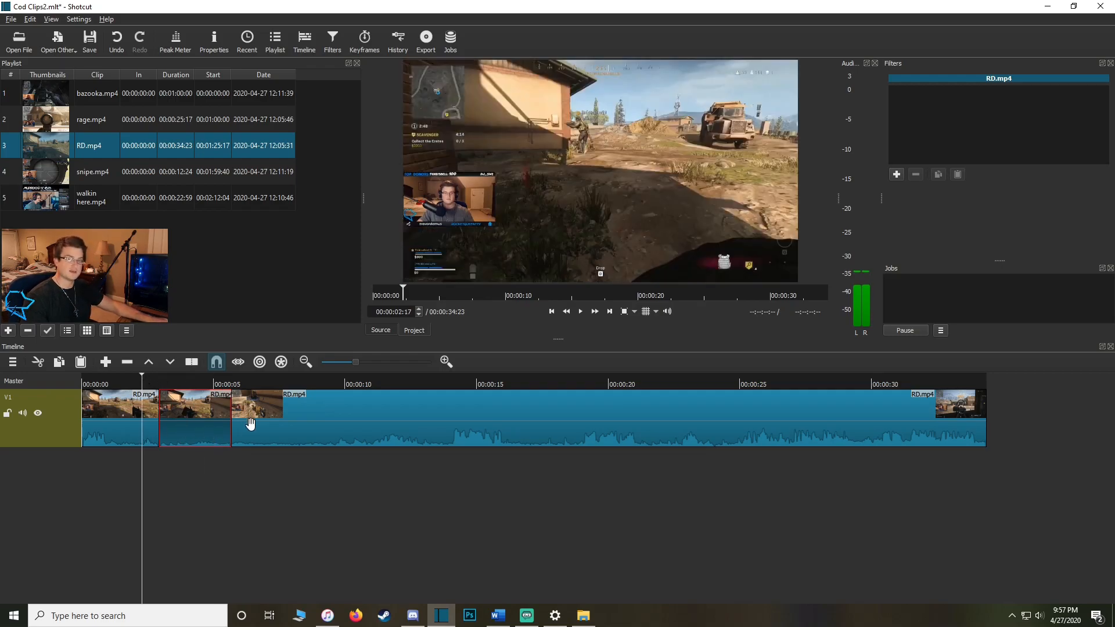
key(Delete)
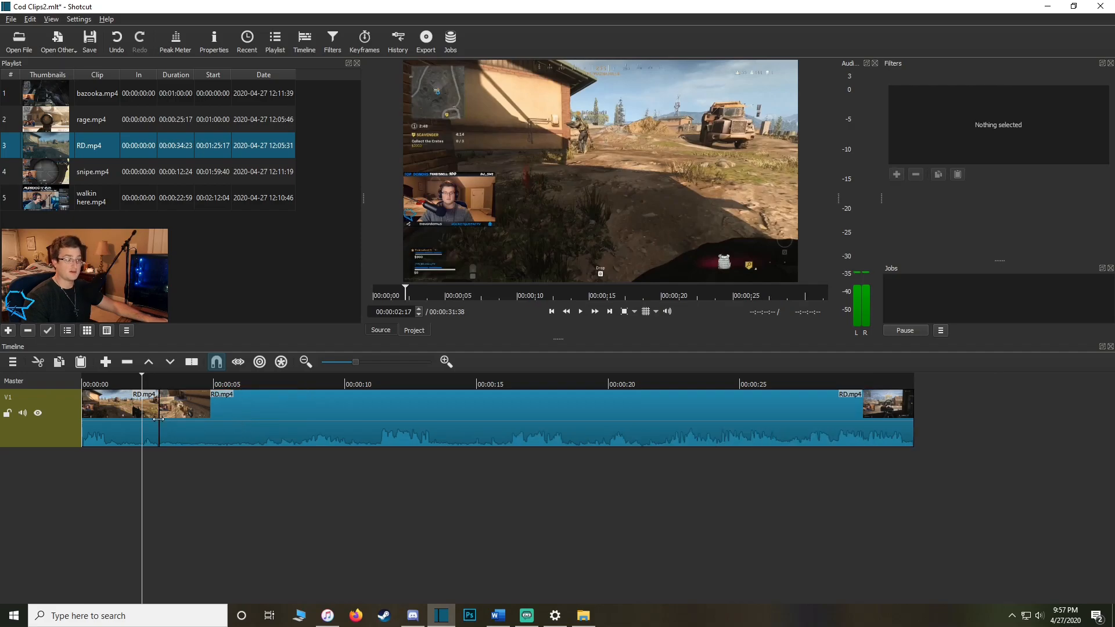
Play the timeline from the beginning to check the cut, and leave the playhead at 00:00:03:51.
drag(141, 379, 73, 383)
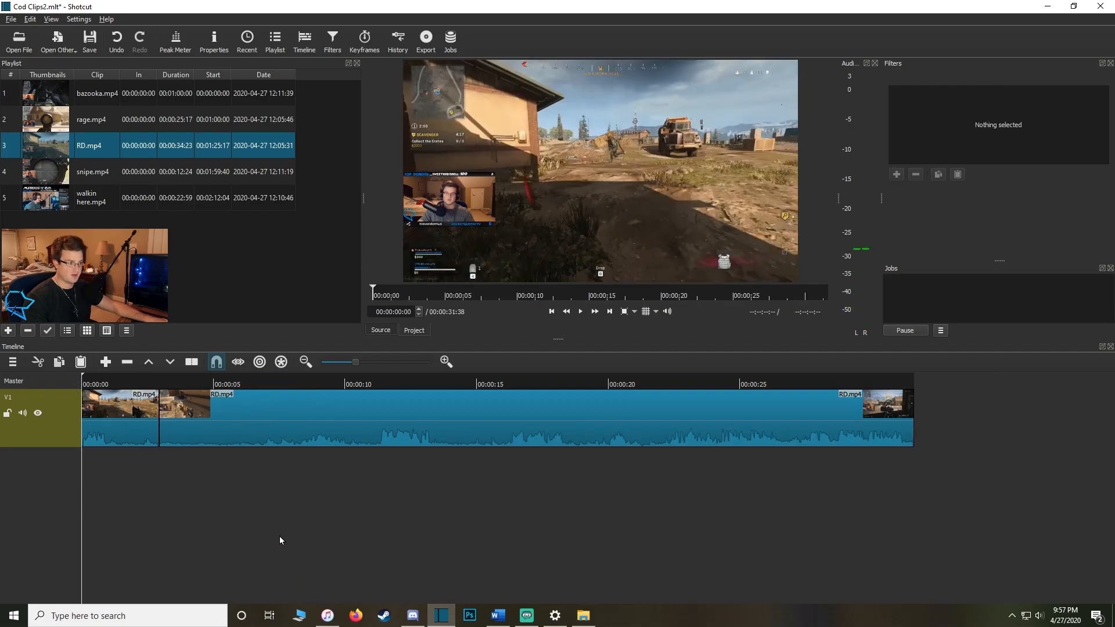
key(space)
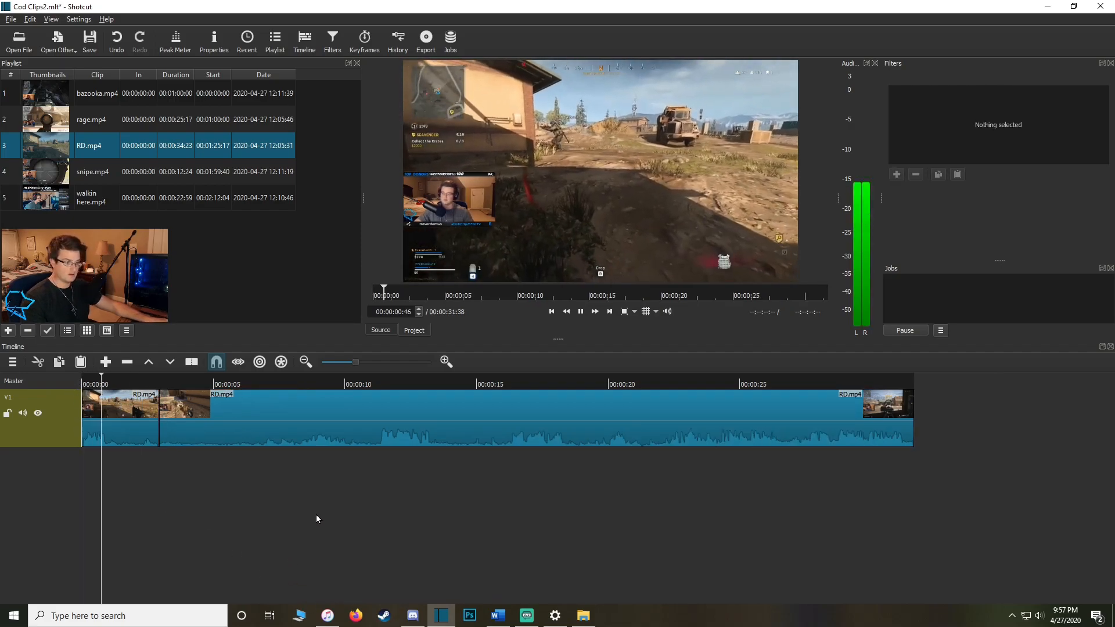
key(XF86AudioLowerVolume)
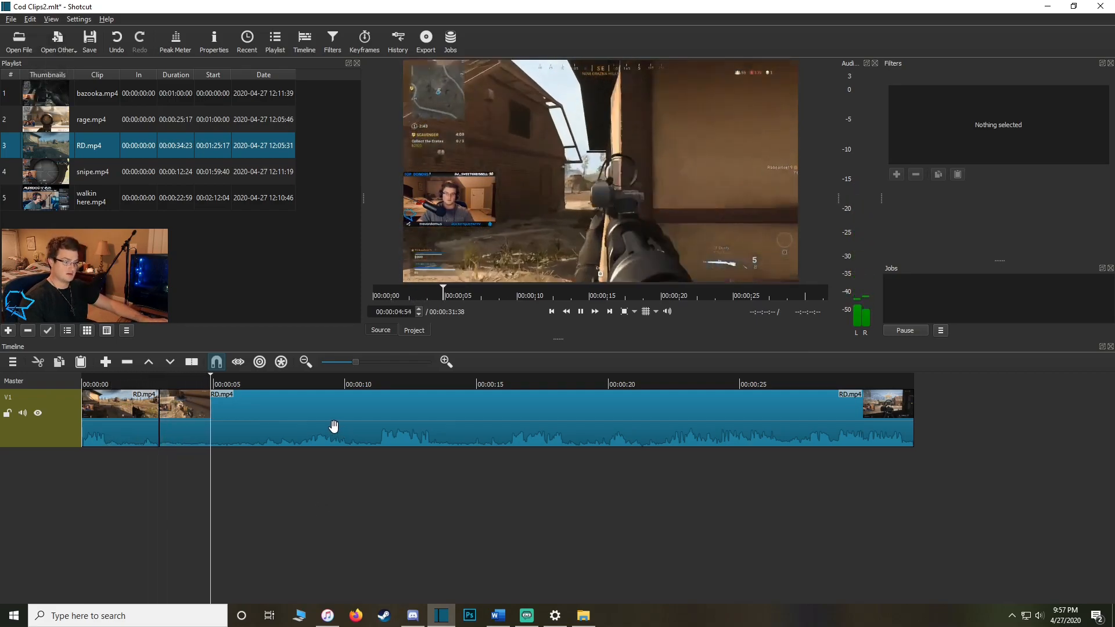
click(241, 384)
drag(222, 385, 184, 385)
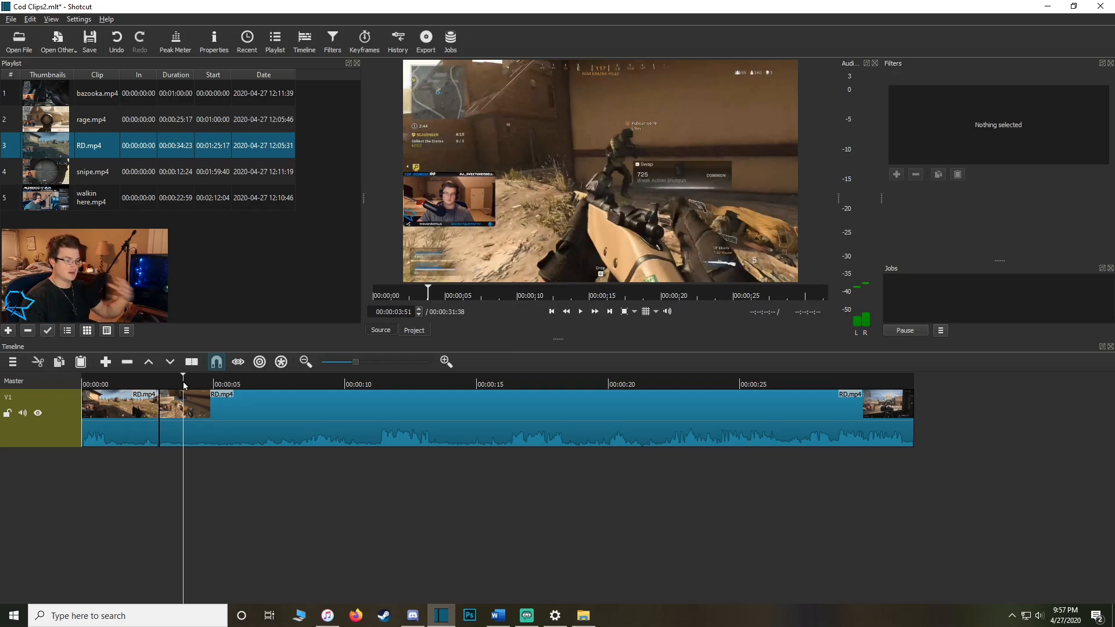
Play and scrub through the second RD.mp4 segment to find the next unwanted part.
drag(278, 383, 250, 384)
key(space)
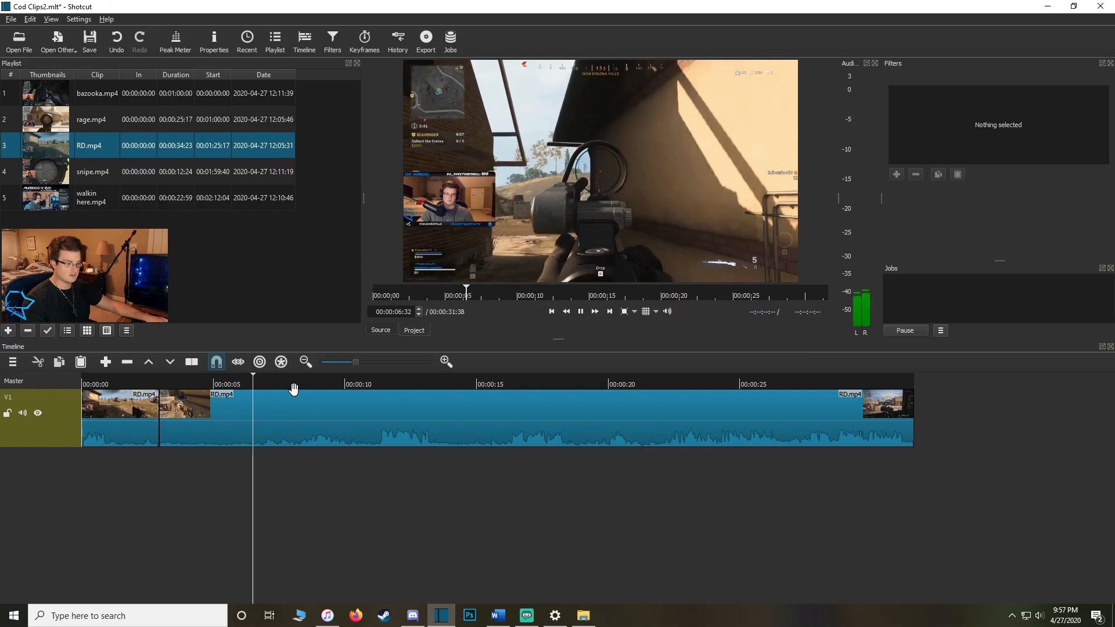
key(XF86AudioLowerVolume)
key(XF86AudioRaiseVolume)
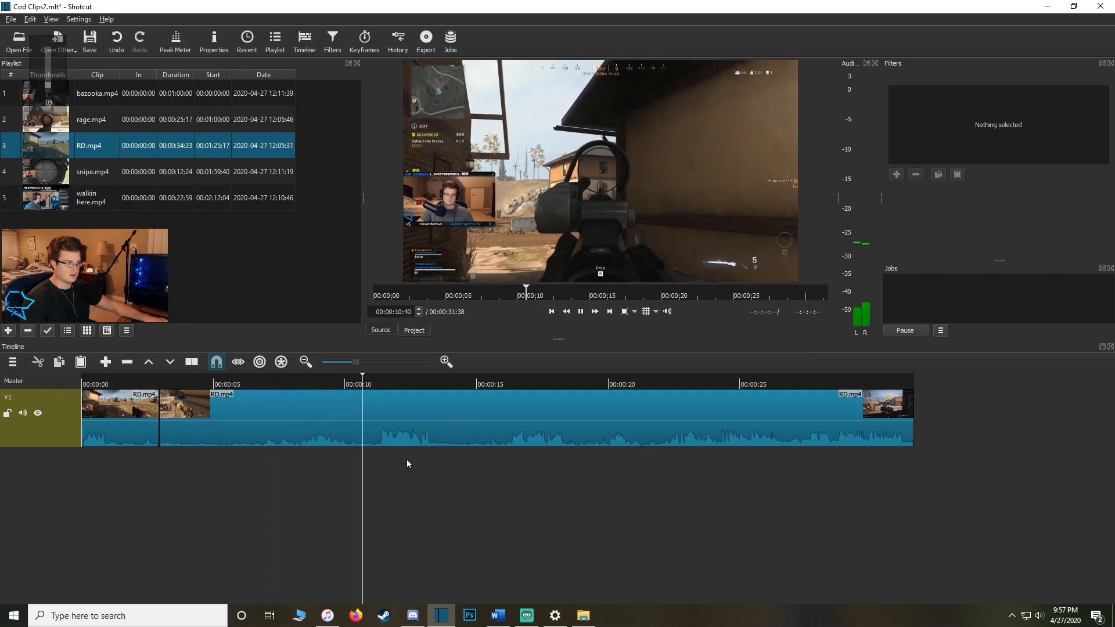
drag(385, 384, 440, 374)
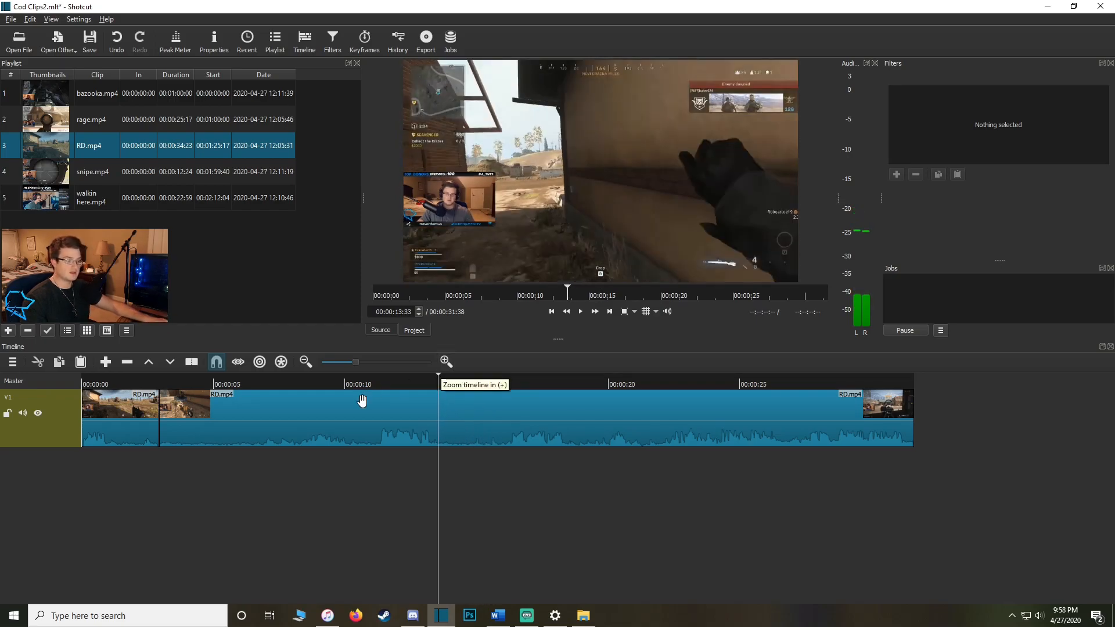
drag(372, 374, 358, 374)
drag(356, 378, 320, 381)
drag(381, 572, 324, 566)
mouse_move(376, 600)
mouse_down()
mouse_move(363, 600)
mouse_move(374, 600)
mouse_up()
key(space)
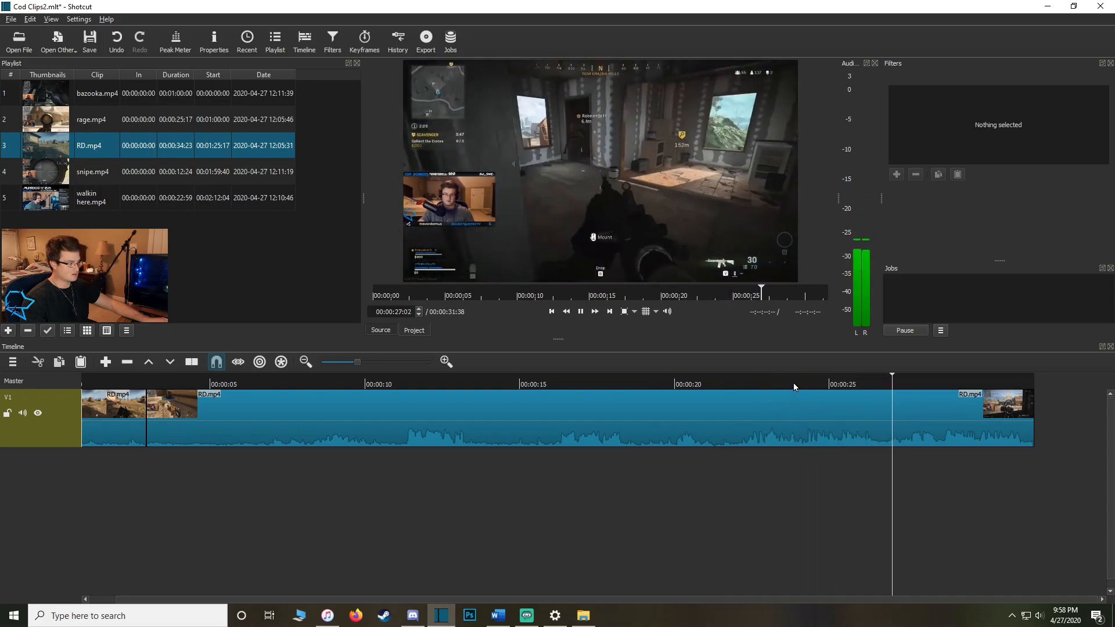
Play the second RD.mp4 segment from 00:00:11:06 and split it at 00:00:14:08.
drag(788, 381, 399, 377)
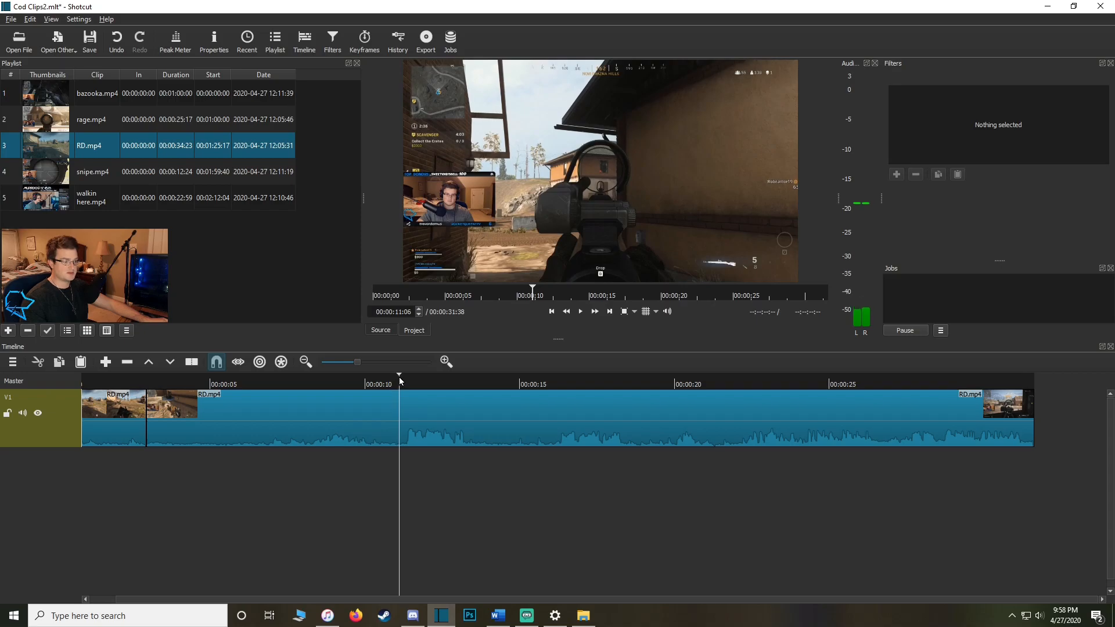
key(space)
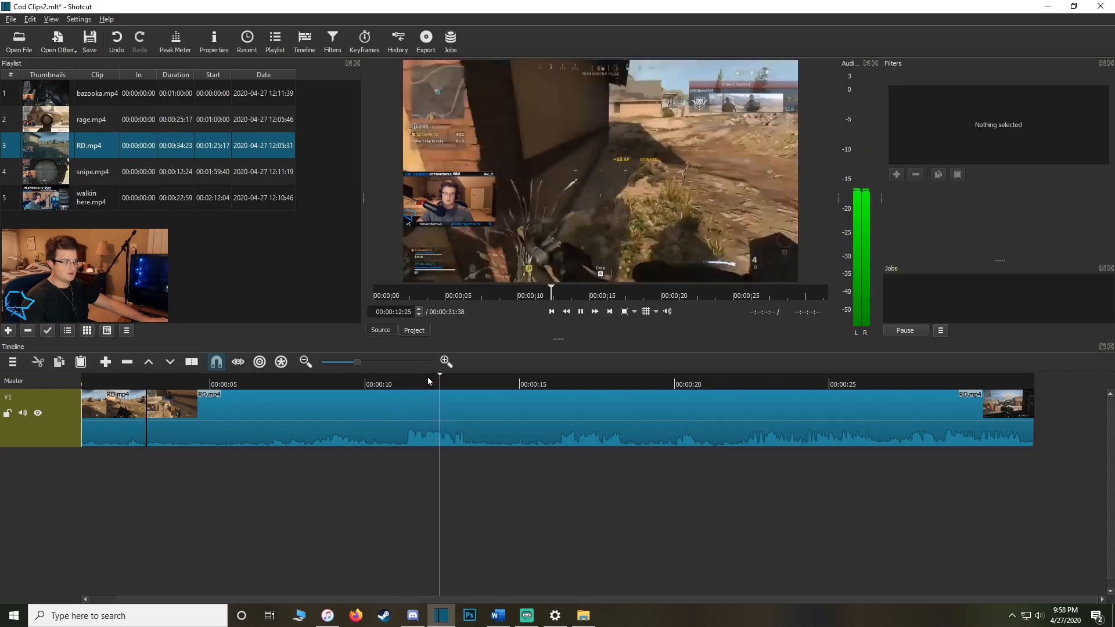
key(space)
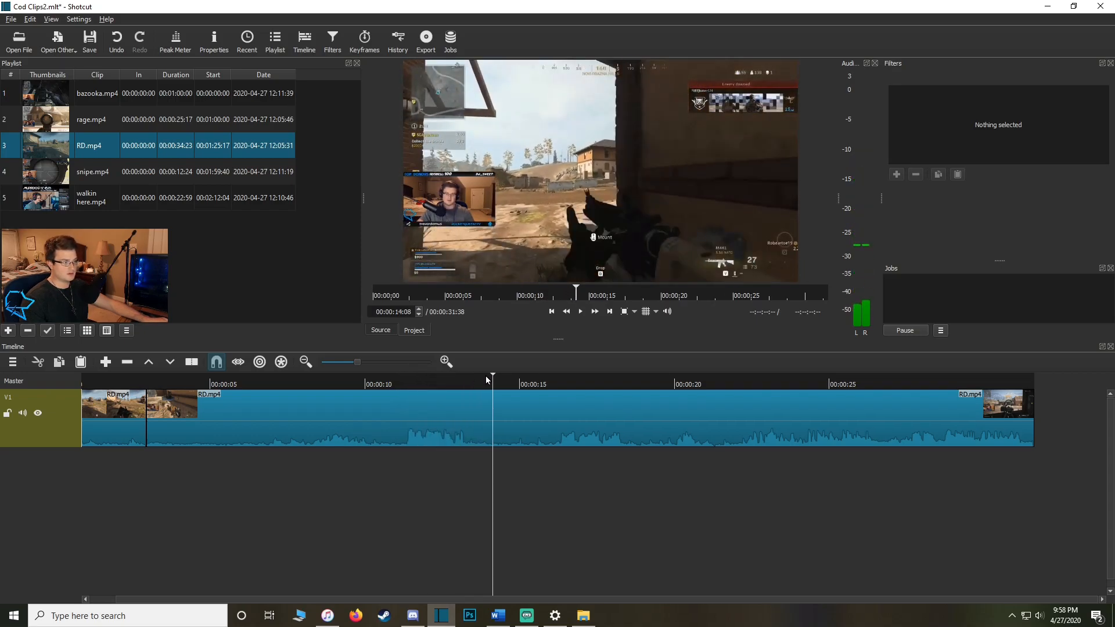
click(479, 426)
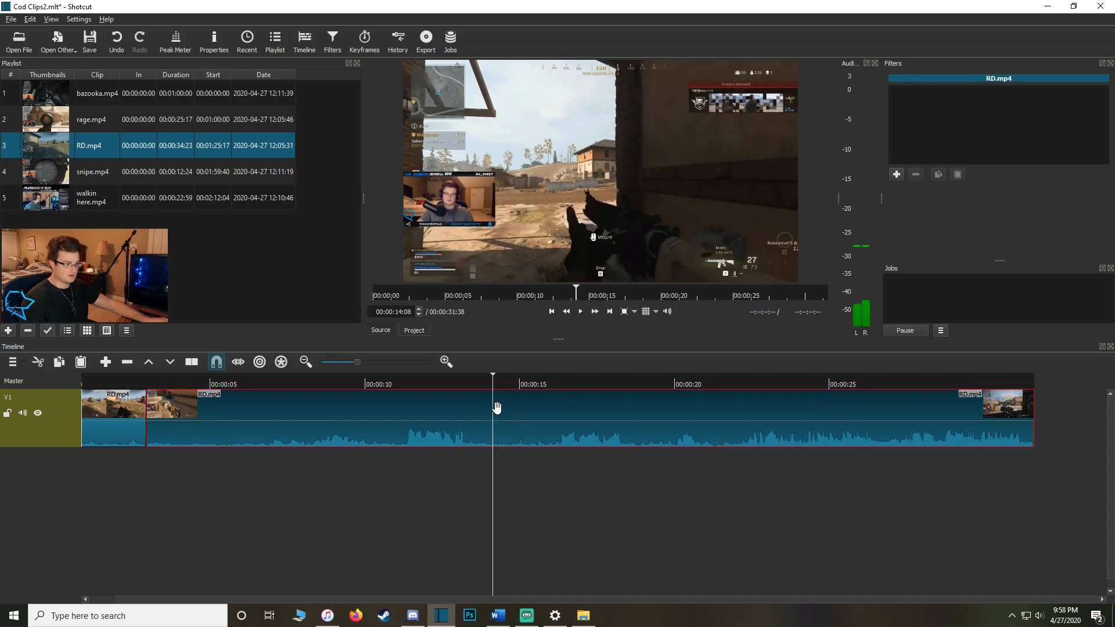
key(s)
Review the footage after the 00:00:14:08 cut and split the last RD.mp4 segment at 00:00:16:16.
drag(493, 384, 561, 393)
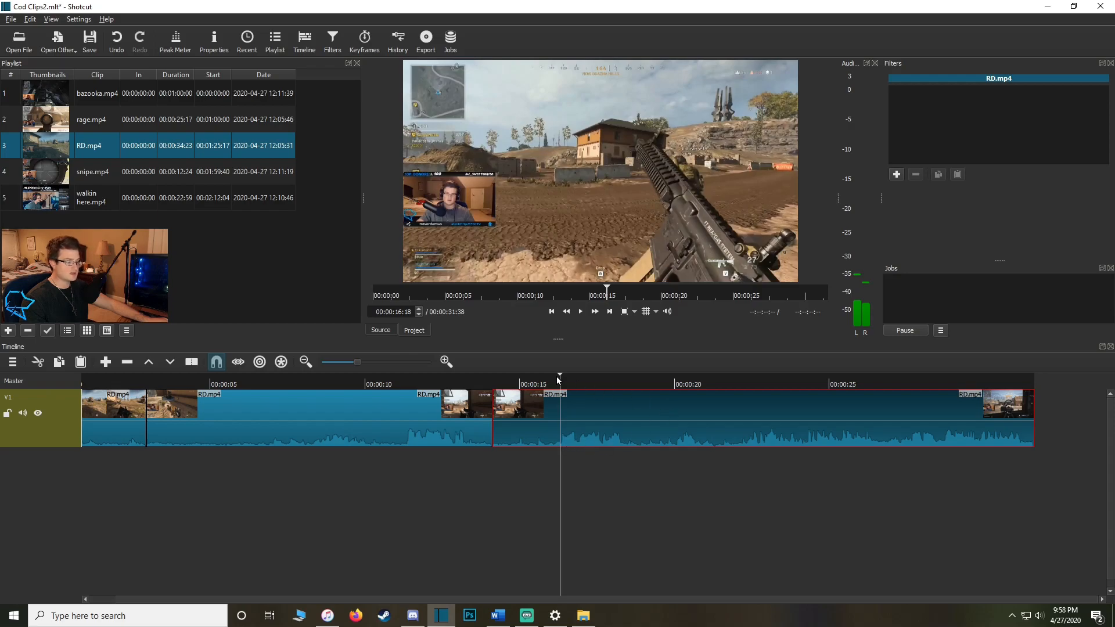
key(space)
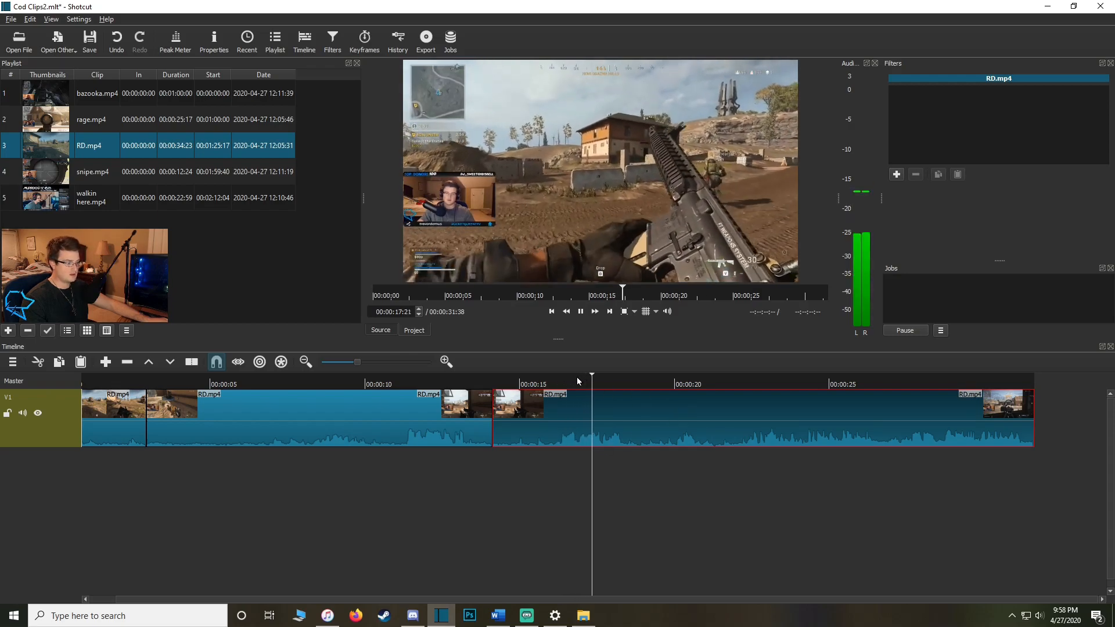
drag(576, 381, 559, 390)
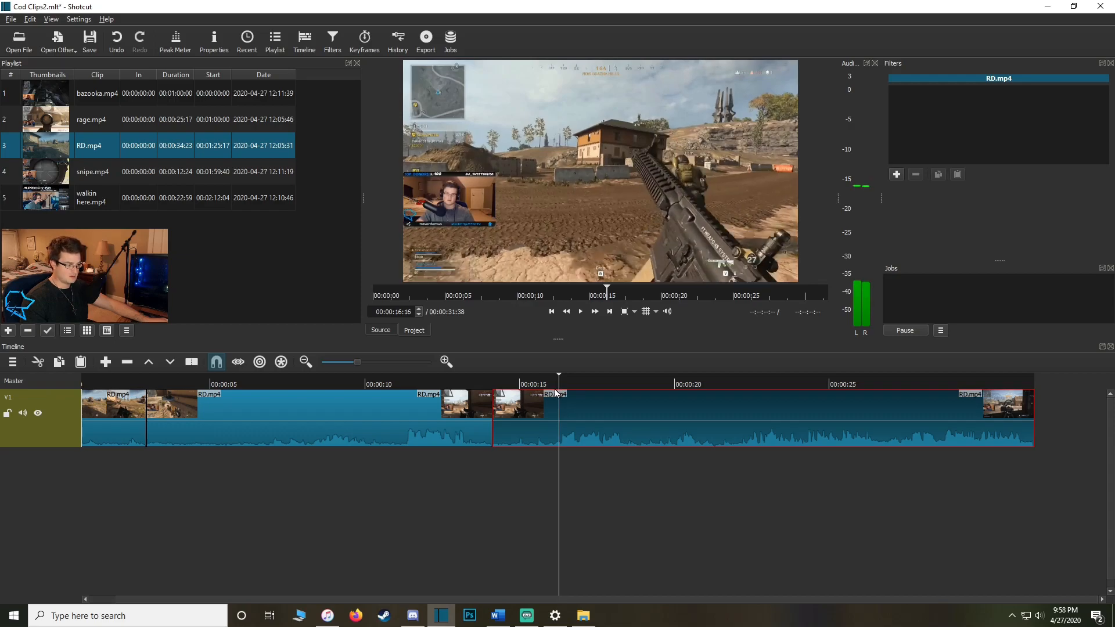
key(s)
Ripple-delete the short RD.mp4 segment between 00:00:14:08 and 00:00:16:16.
drag(556, 389, 481, 386)
click(521, 412)
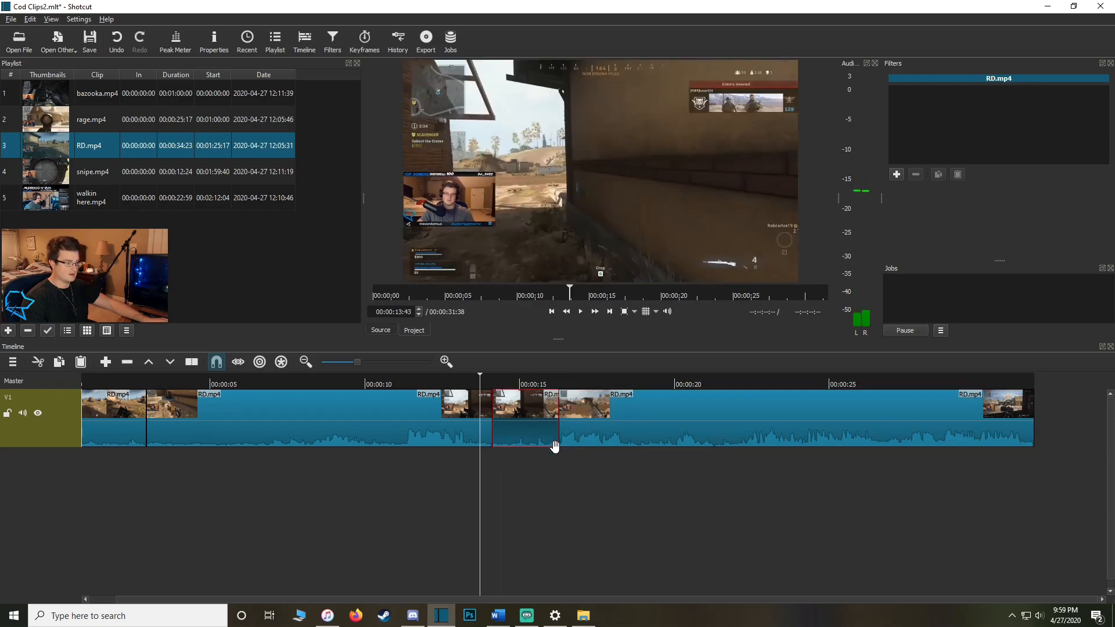
key(Delete)
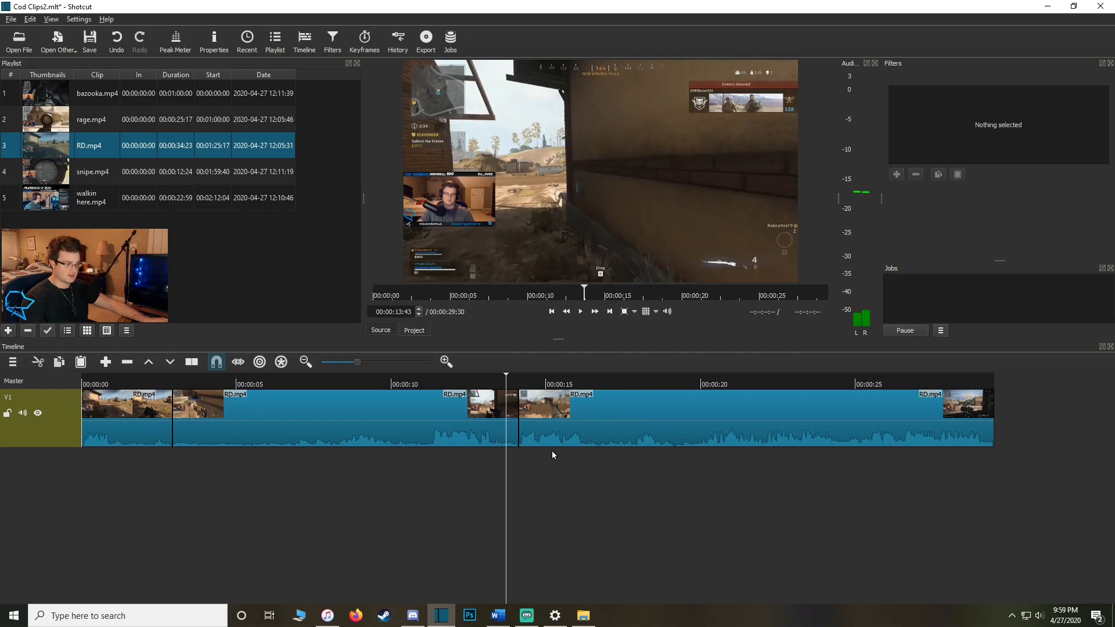
Split the last RD.mp4 segment at about 00:00:16:12 and 00:00:17:48, and ripple-delete the piece between the cuts.
click(561, 388)
drag(564, 388, 582, 388)
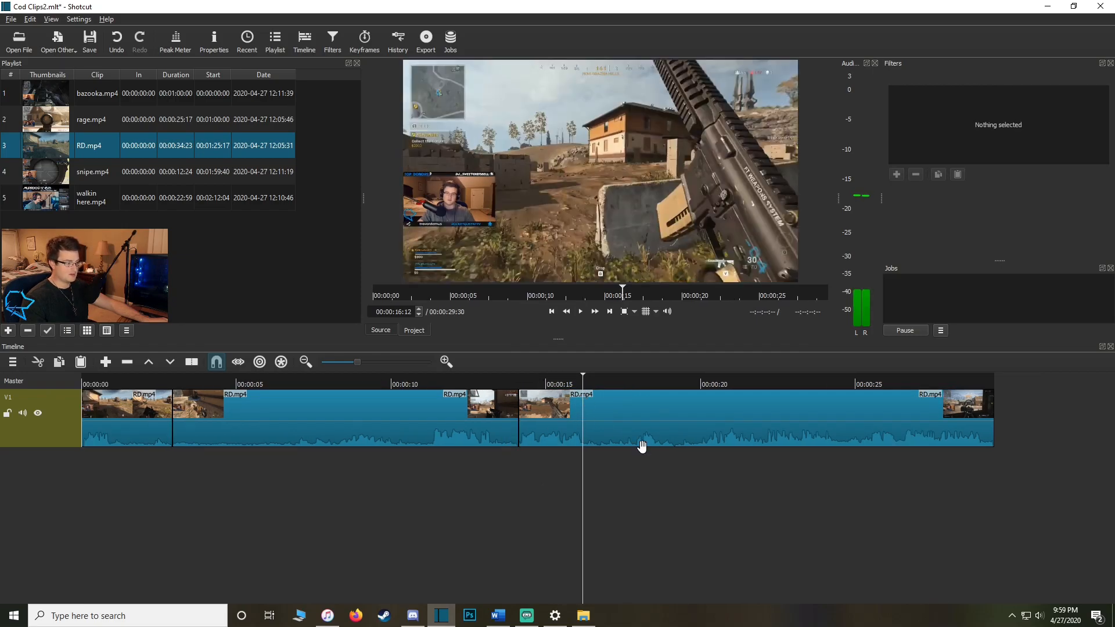
click(582, 382)
mouse_move(583, 385)
mouse_down()
mouse_move(632, 385)
mouse_move(570, 386)
mouse_up()
key(s)
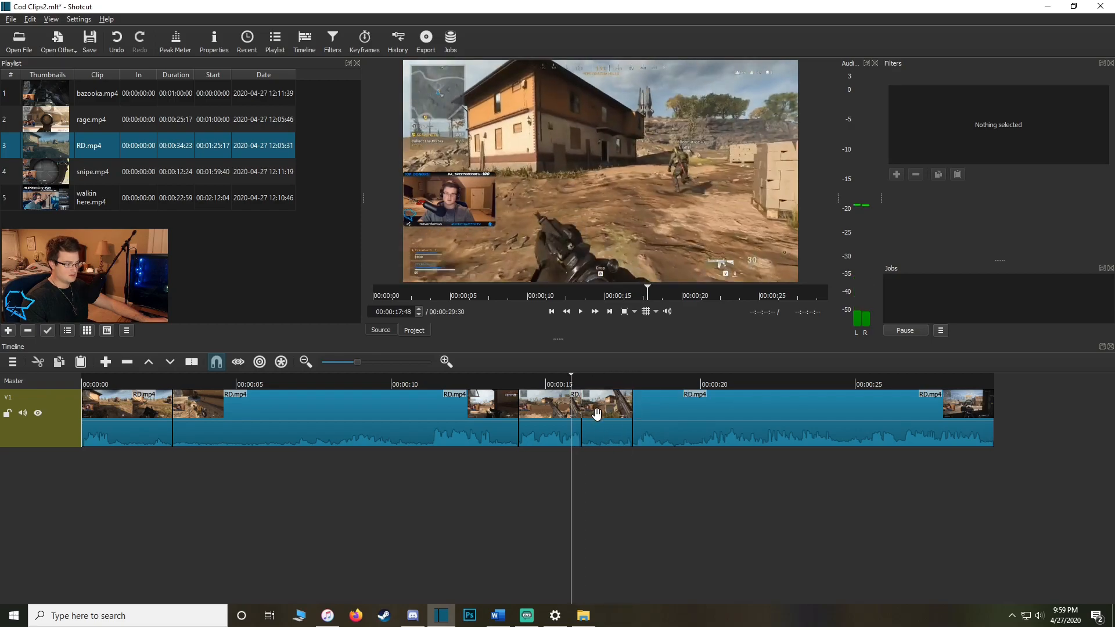
click(596, 413)
key(Delete)
Split the last RD.mp4 segment at about 00:00:16:57 and 00:00:18:31, and ripple-delete the piece between the cuts.
click(606, 386)
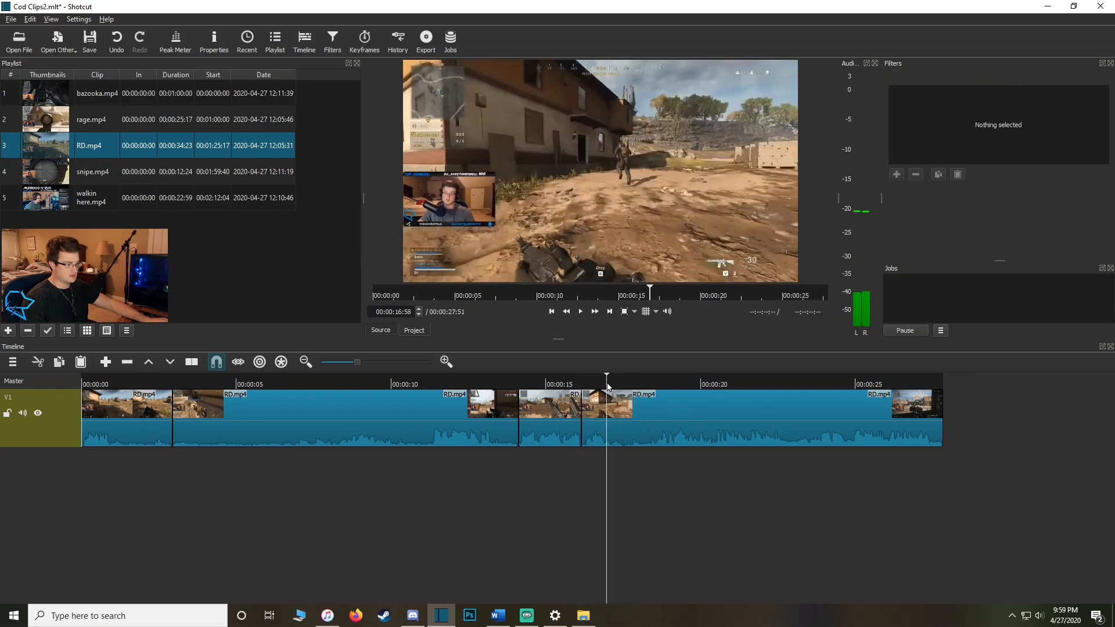
key(Left)
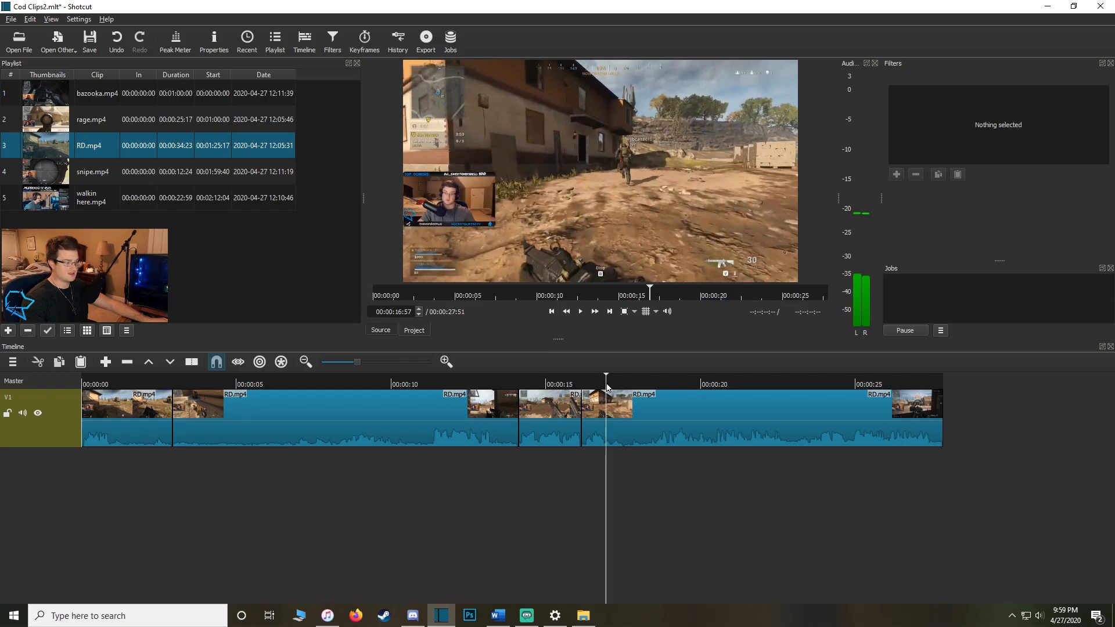
click(655, 386)
key(s)
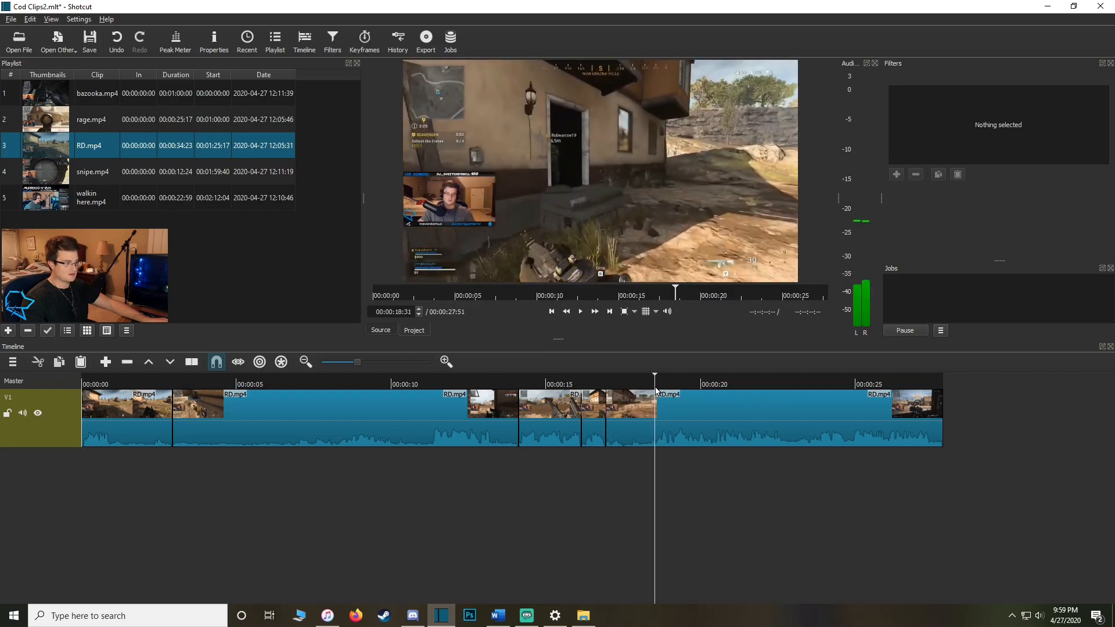
click(604, 385)
click(626, 411)
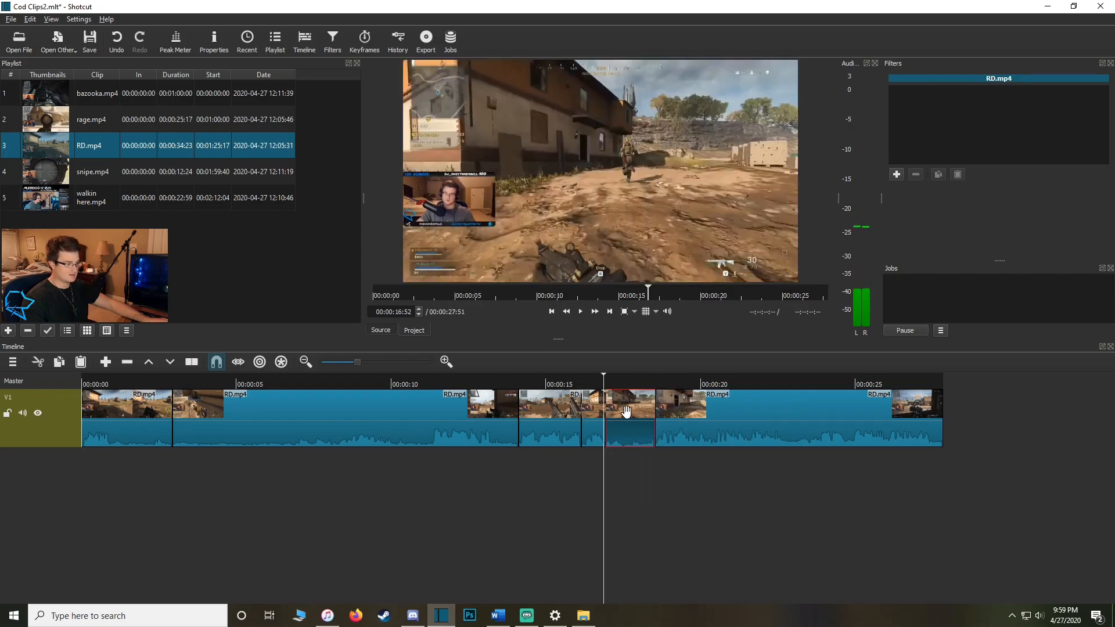
key(Delete)
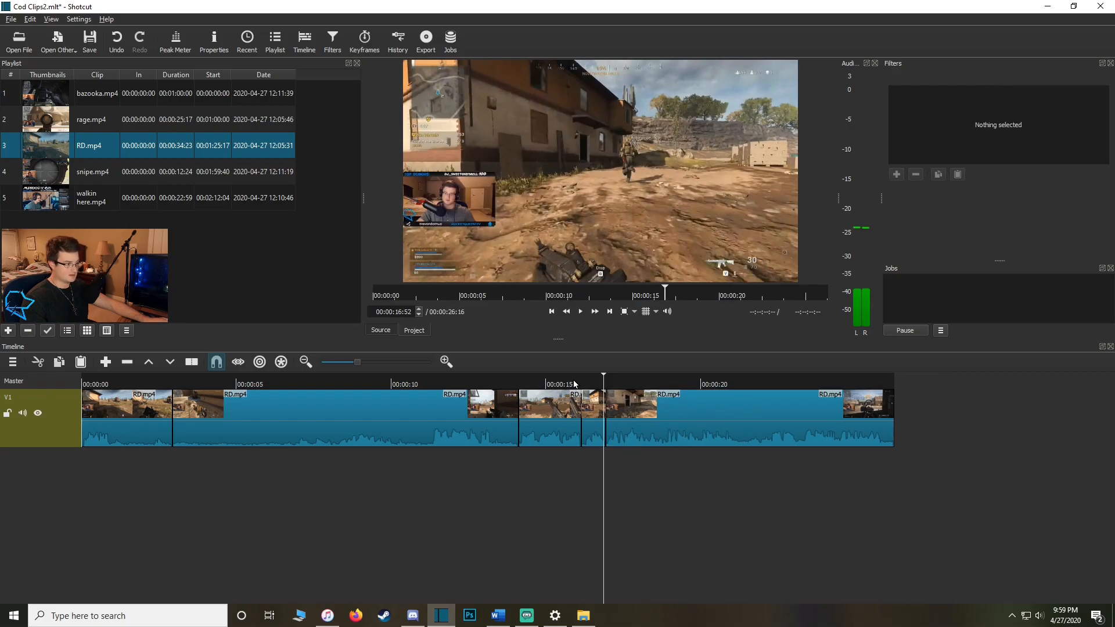
Play the timeline from 00:00:09:58 to check the new cuts, and leave the playhead at 00:00:12:32.
drag(573, 384, 391, 384)
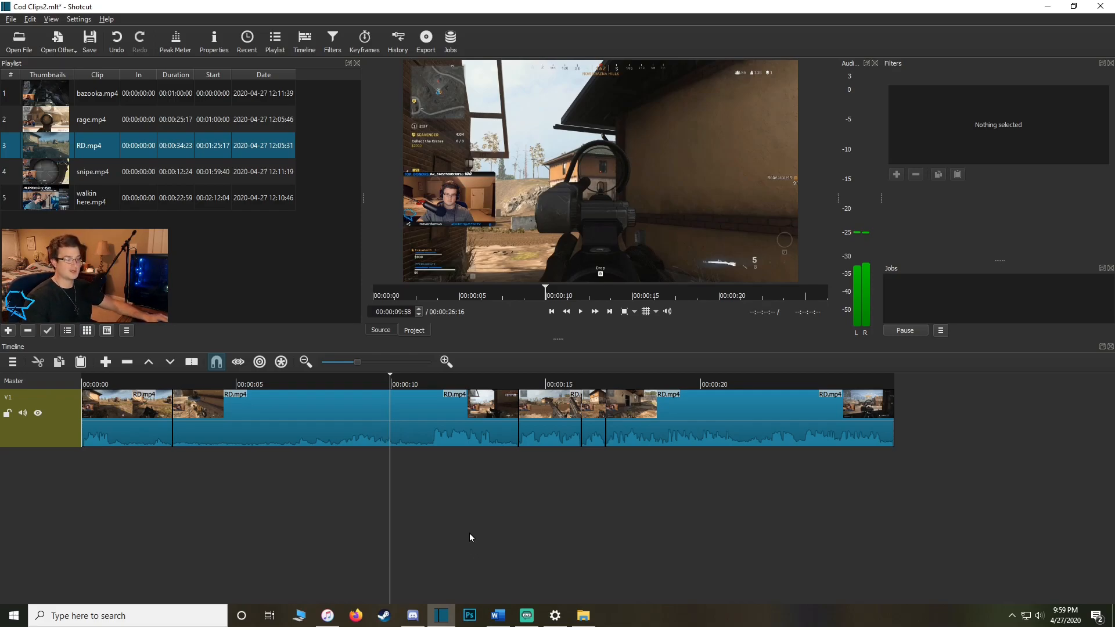
key(space)
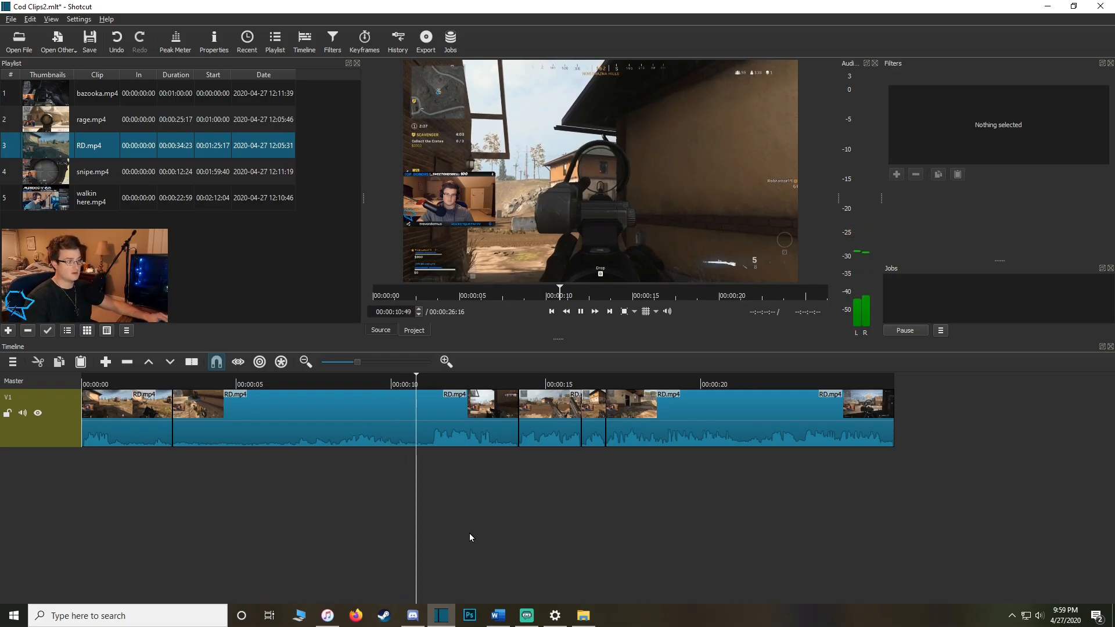
key(XF86AudioLowerVolume)
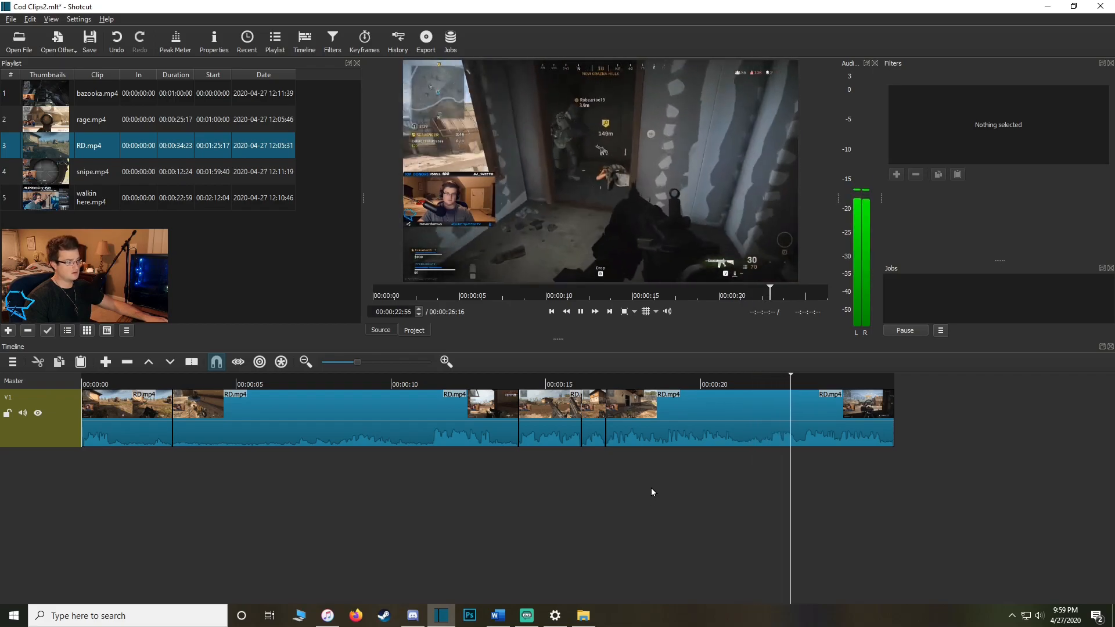
drag(480, 378, 470, 376)
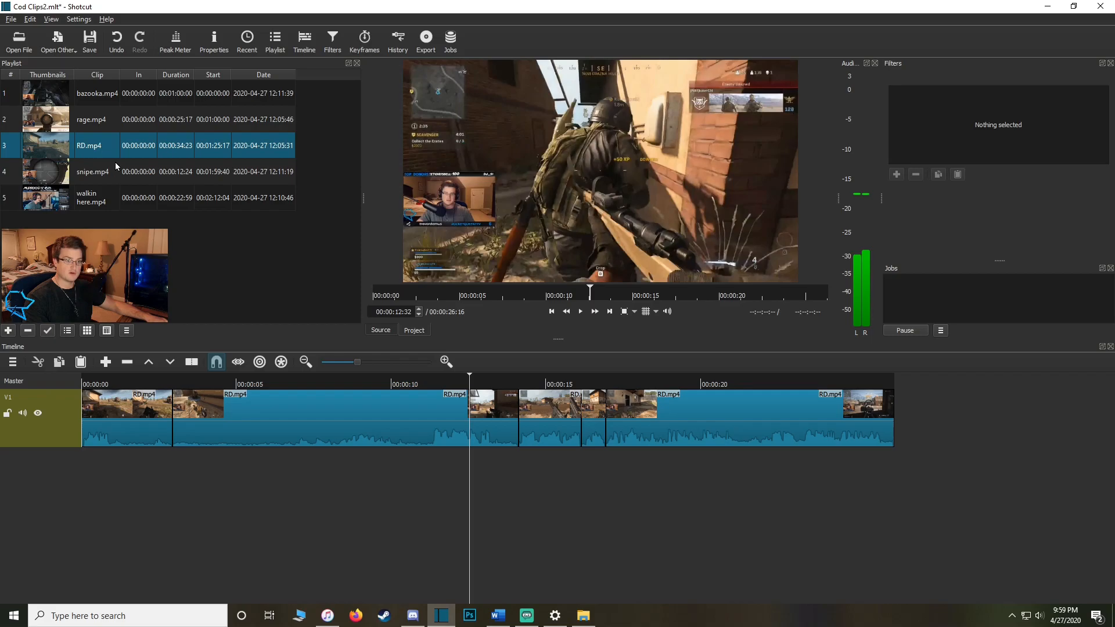
Add rage.mp4 from the playlist to track V1 directly after the last RD.mp4 segment.
click(109, 120)
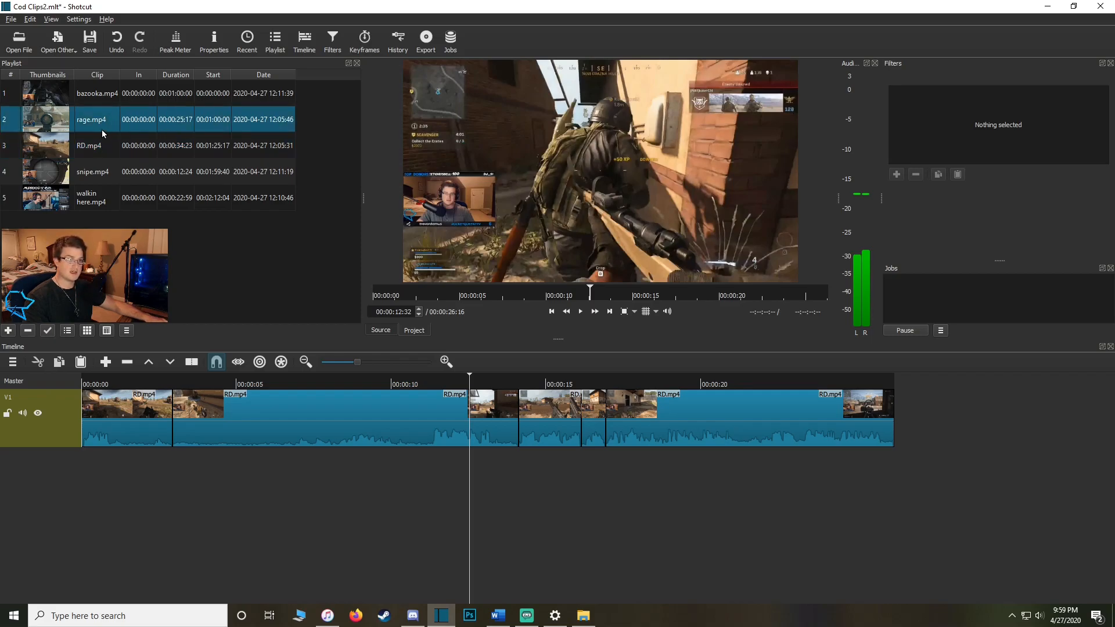
drag(72, 119, 898, 424)
drag(706, 598, 861, 534)
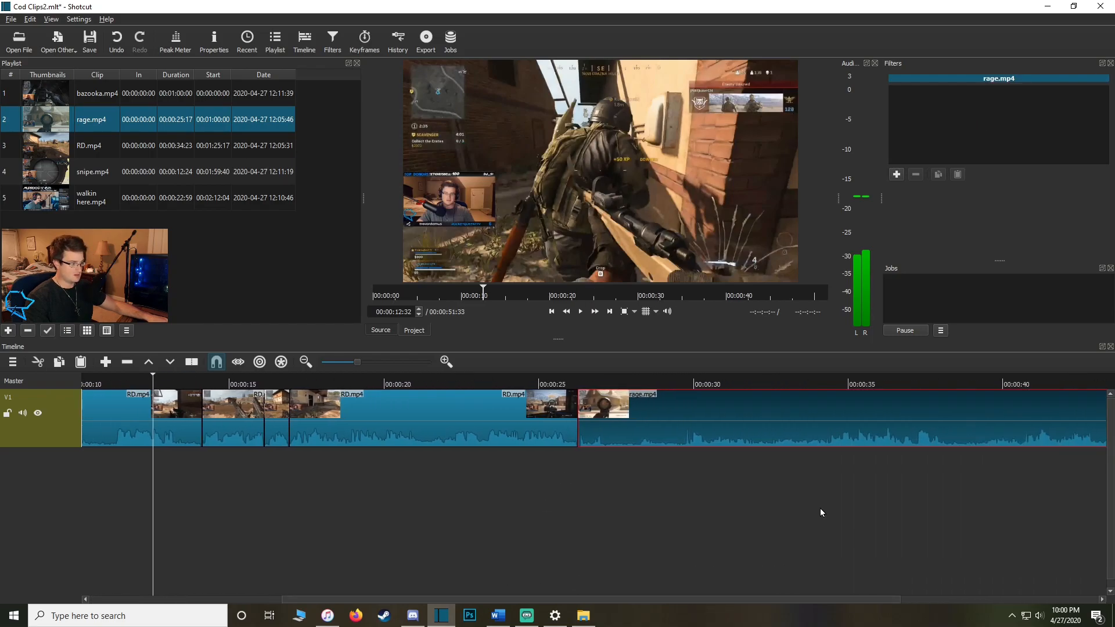
Play from the end of RD.mp4 into rage.mp4 and split rage.mp4 at 00:00:33:19.
click(529, 381)
key(space)
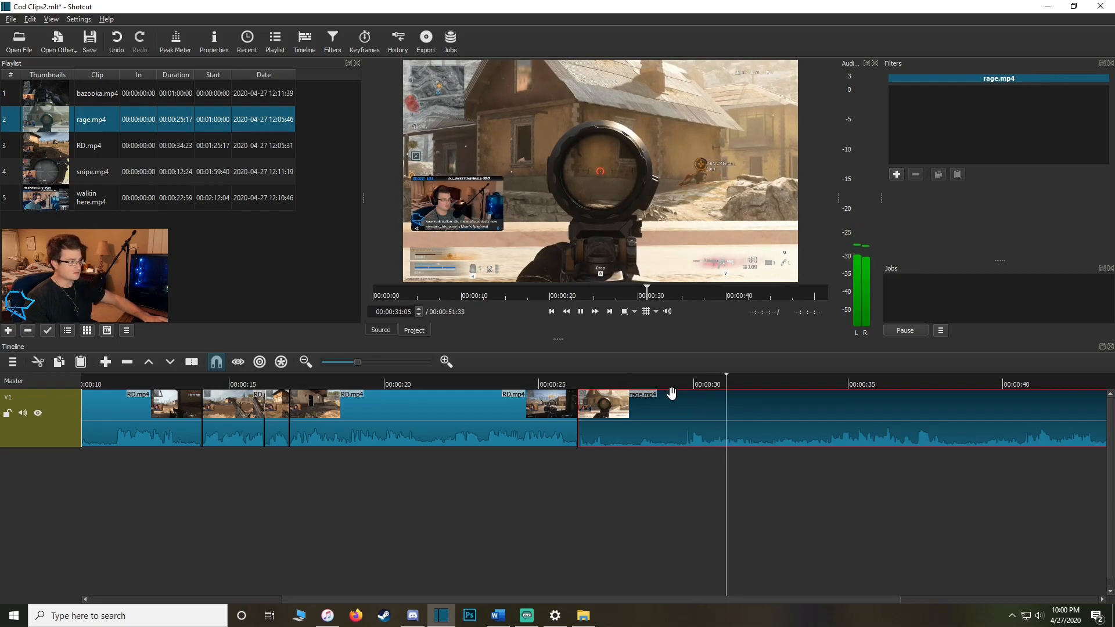
drag(672, 598, 806, 599)
drag(623, 384, 579, 382)
key(s)
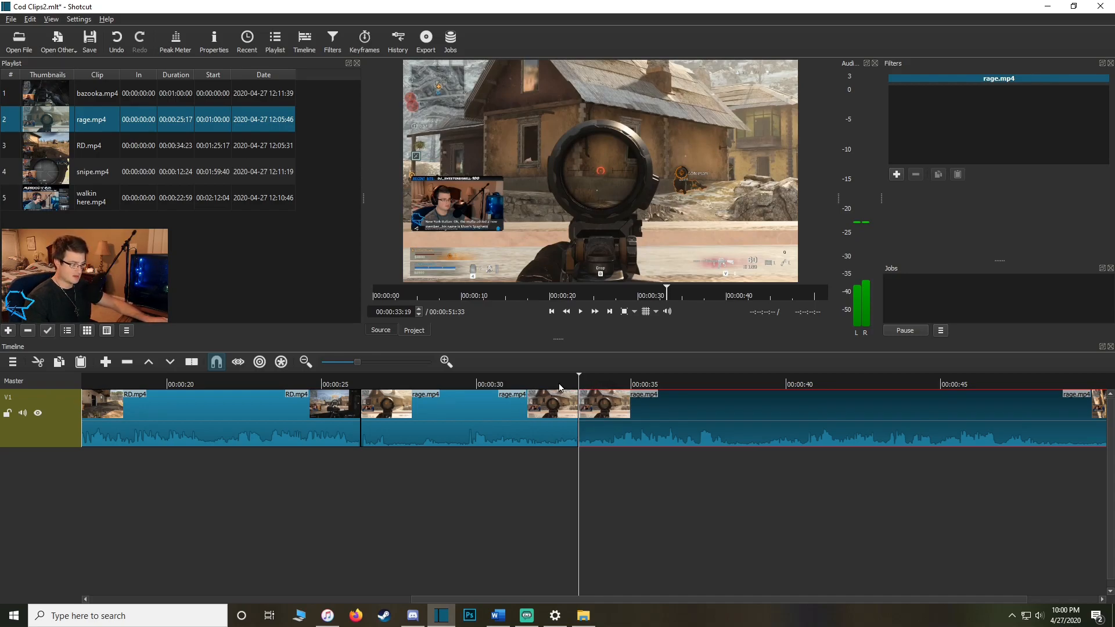
Ripple-delete the opening piece of rage.mp4 before the 00:00:33:19 cut.
click(568, 387)
click(487, 406)
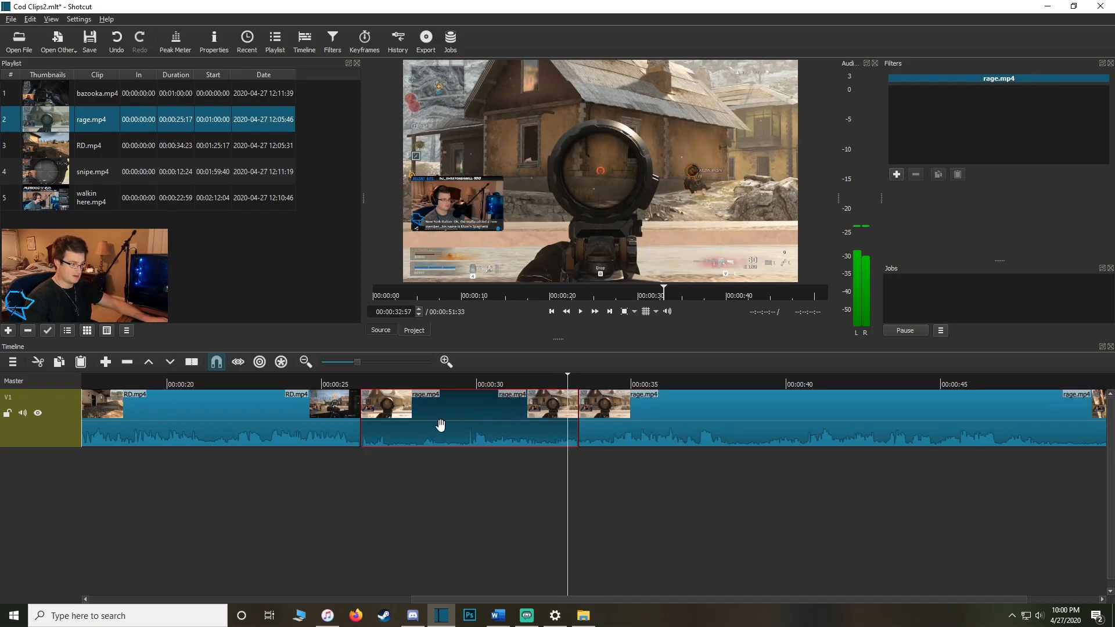
key(Delete)
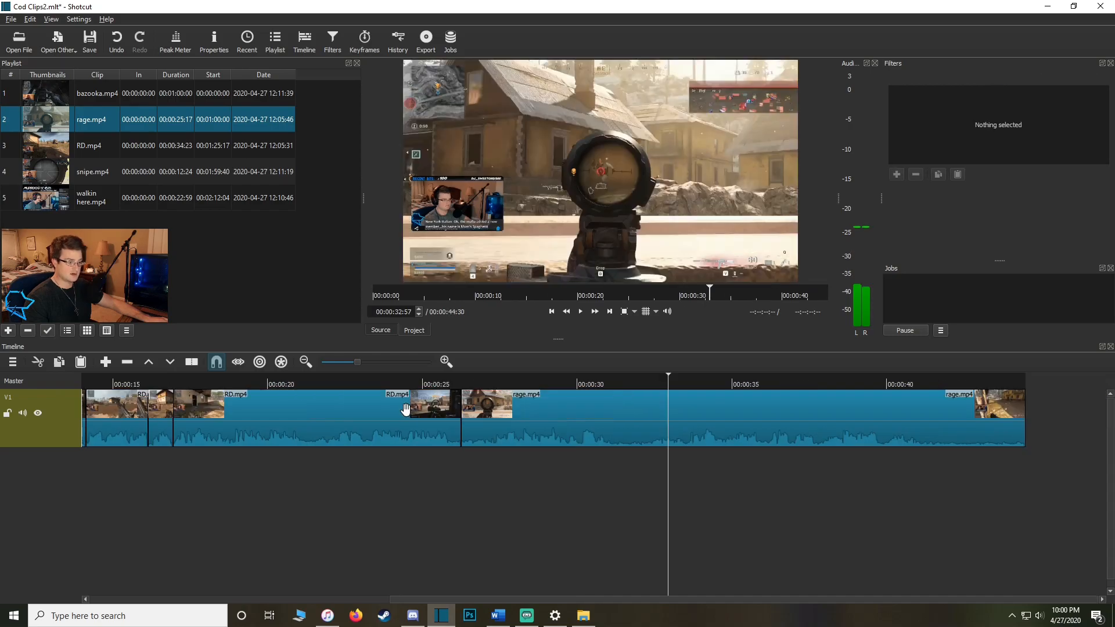
Play from 00:00:24:43 across the join between RD.mp4 and rage.mp4, stopping at 00:00:28:40.
click(414, 378)
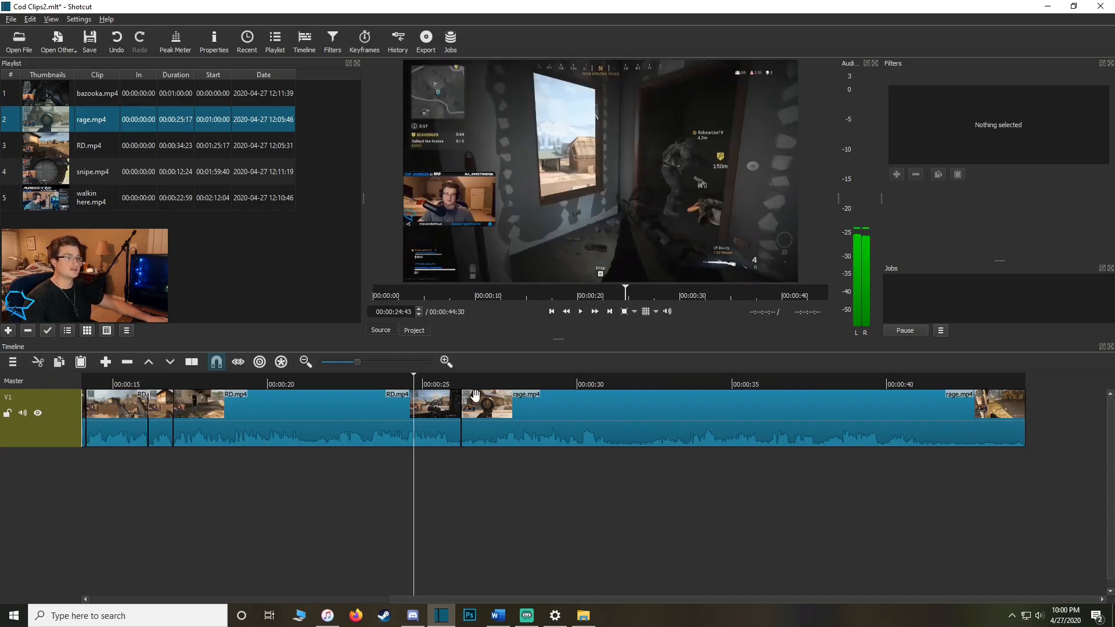
key(space)
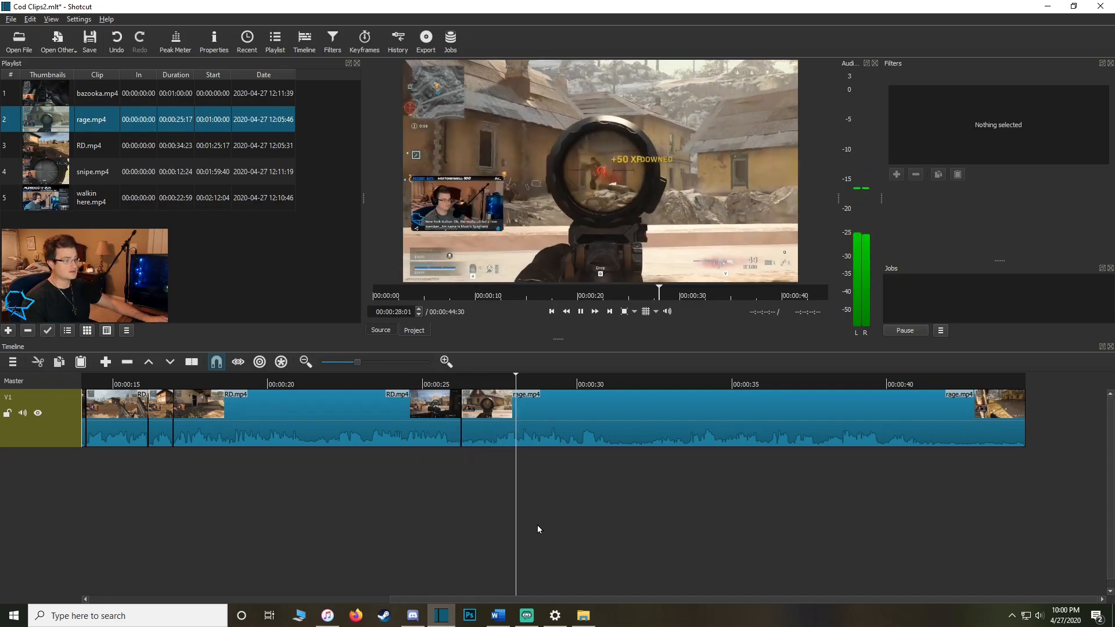
key(space)
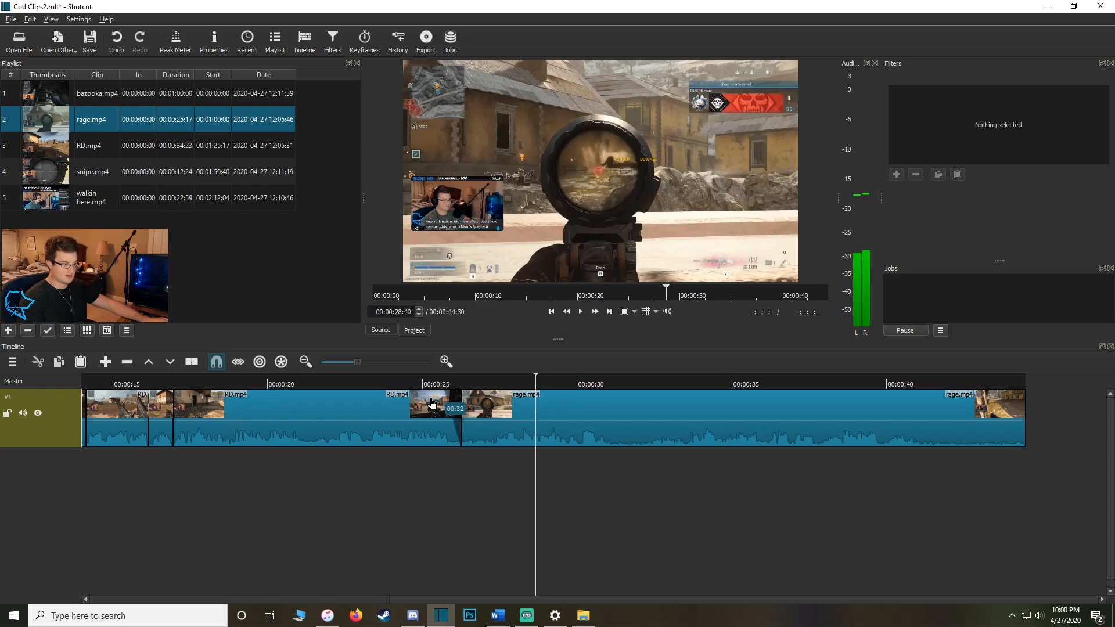
Fade out the end of the last RD.mp4 segment over about 3 seconds and play the transition into rage.mp4.
drag(482, 381, 396, 381)
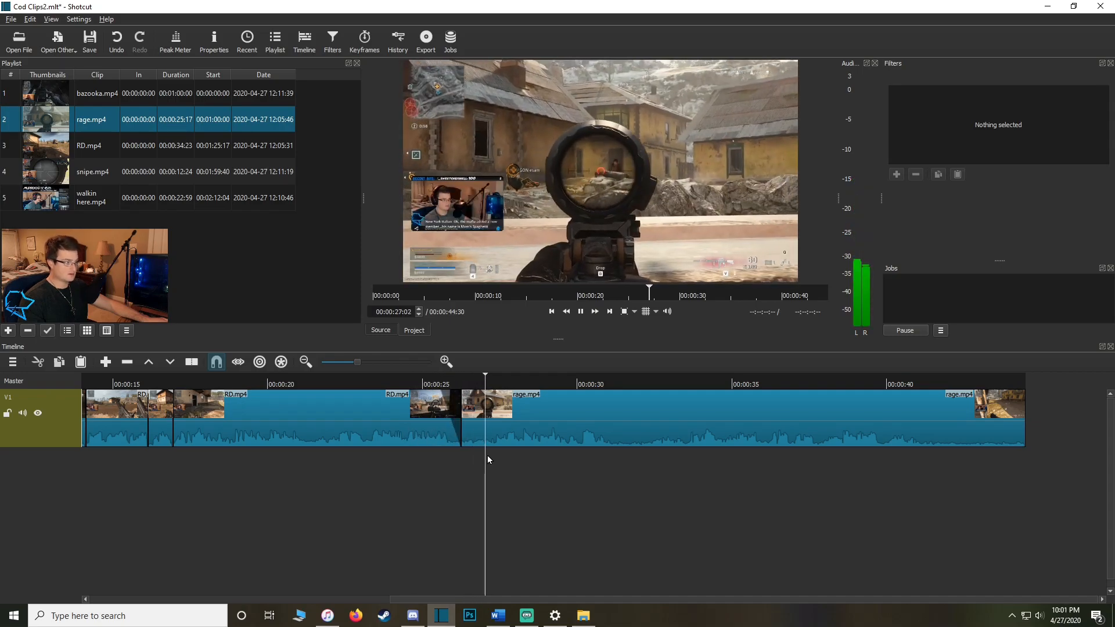
drag(438, 398, 348, 405)
click(317, 383)
key(space)
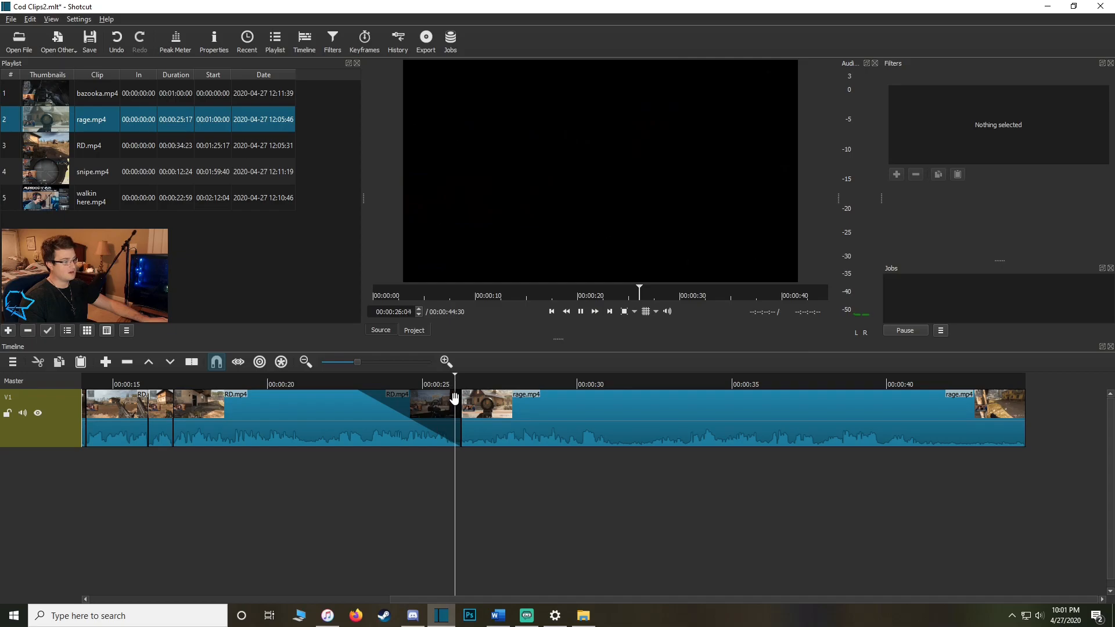
Shorten the fade-out at the end of the last RD.mp4 segment to a fraction of a second and play on through rage.mp4.
key(space)
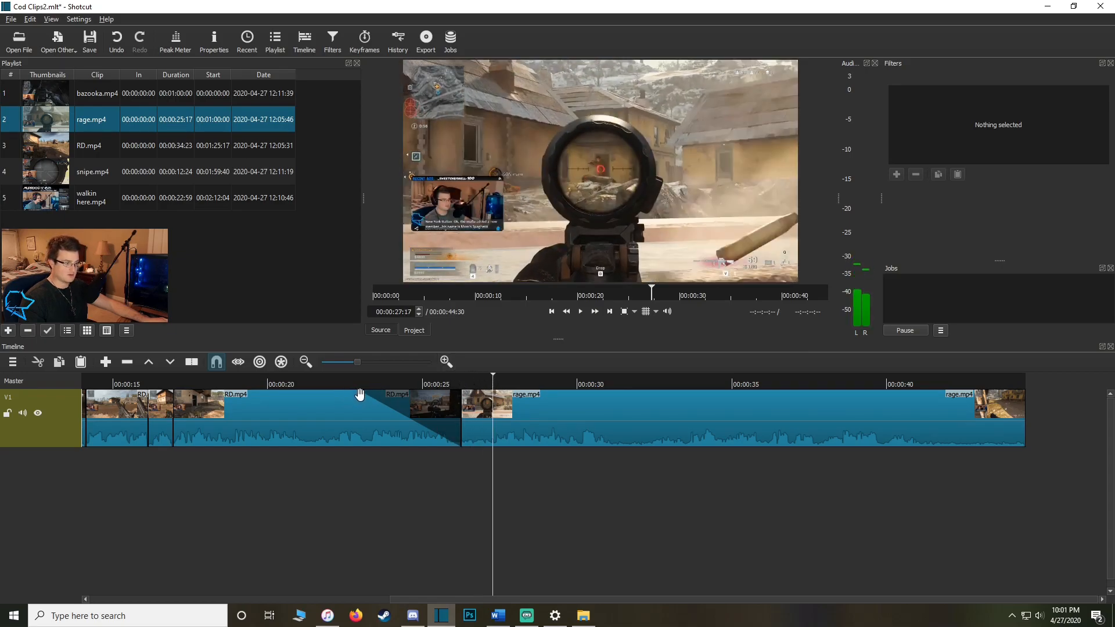
mouse_move(353, 395)
mouse_down()
mouse_move(446, 388)
mouse_move(344, 386)
mouse_up()
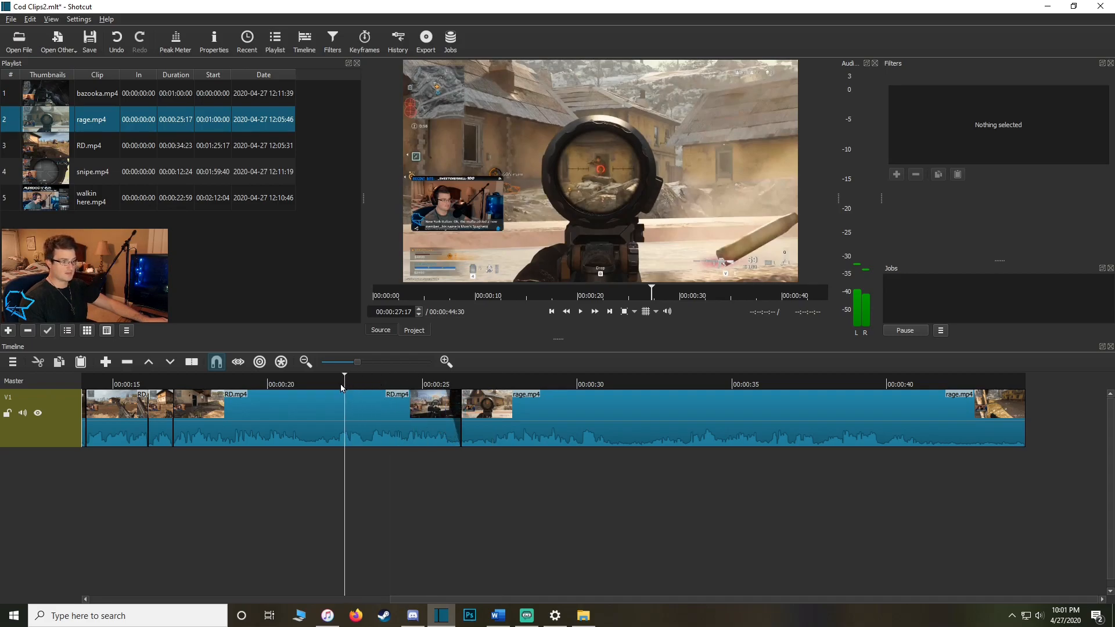
key(space)
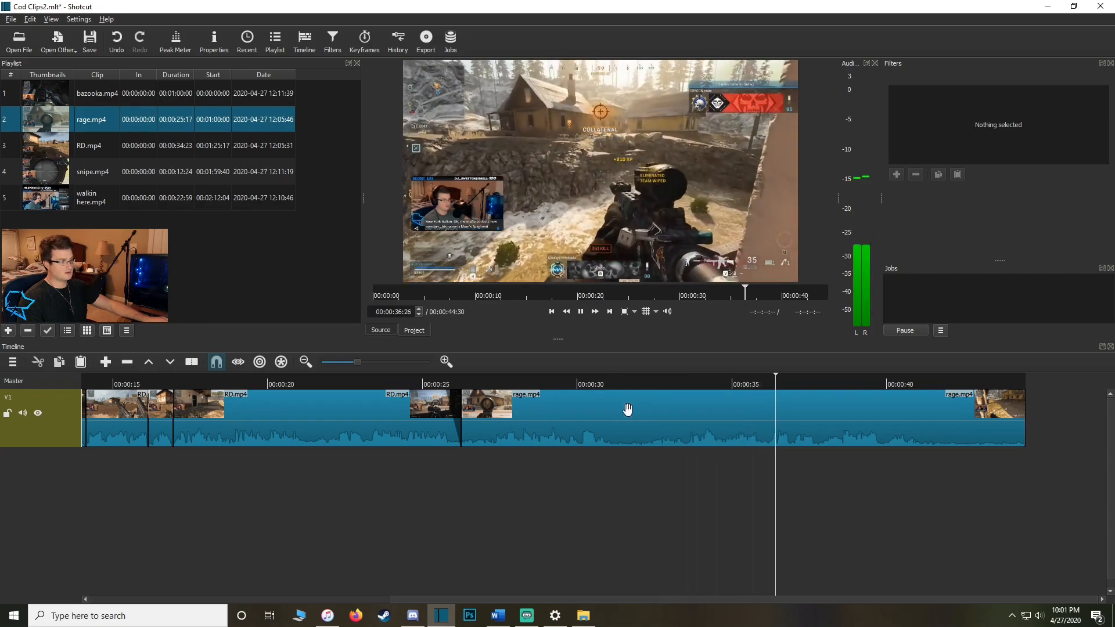
Split rage.mp4 at 00:00:39:50 and delete the piece after the cut.
click(648, 415)
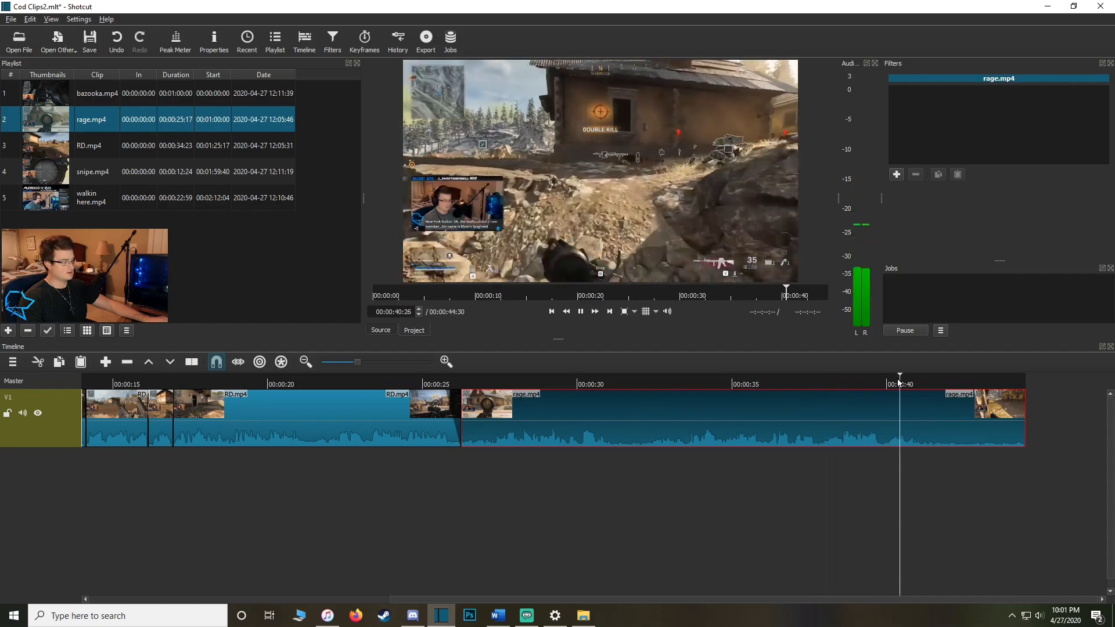
drag(892, 383, 881, 388)
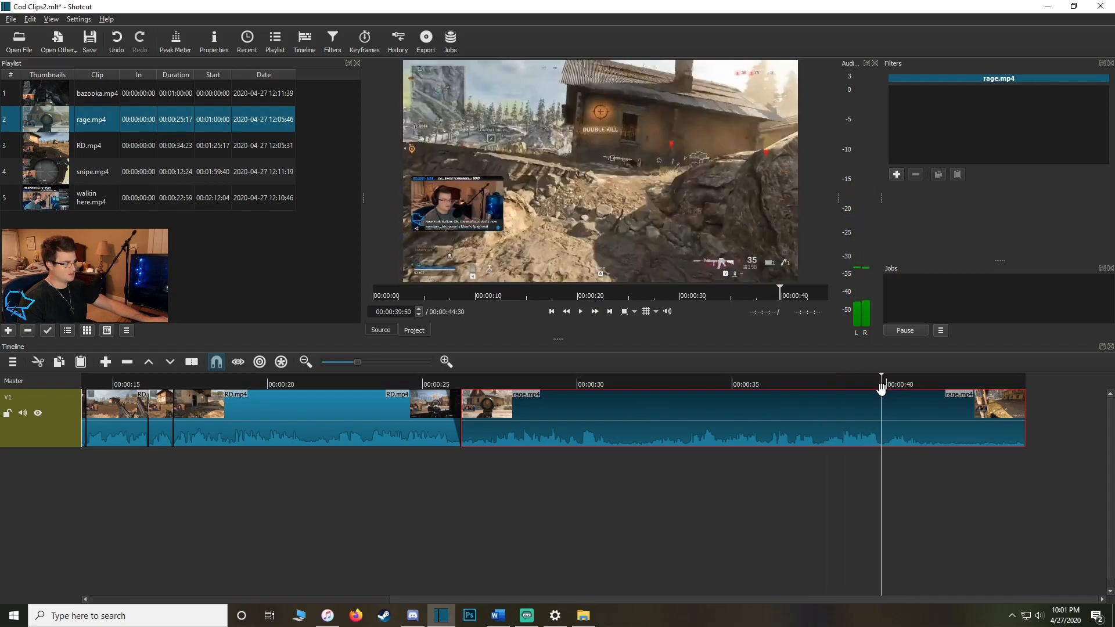
key(s)
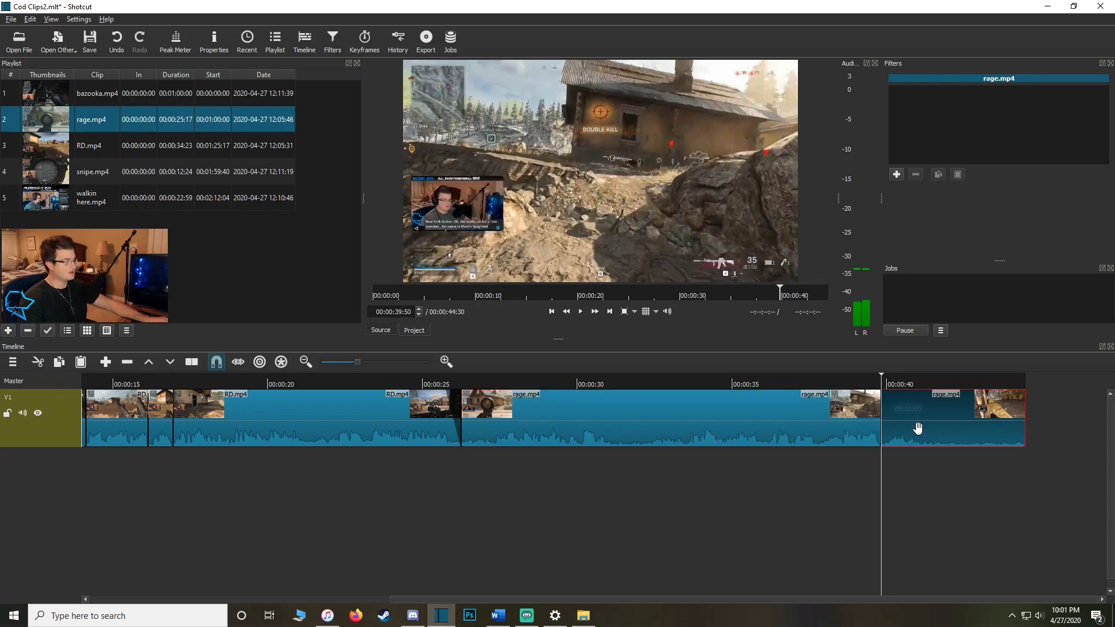
key(Delete)
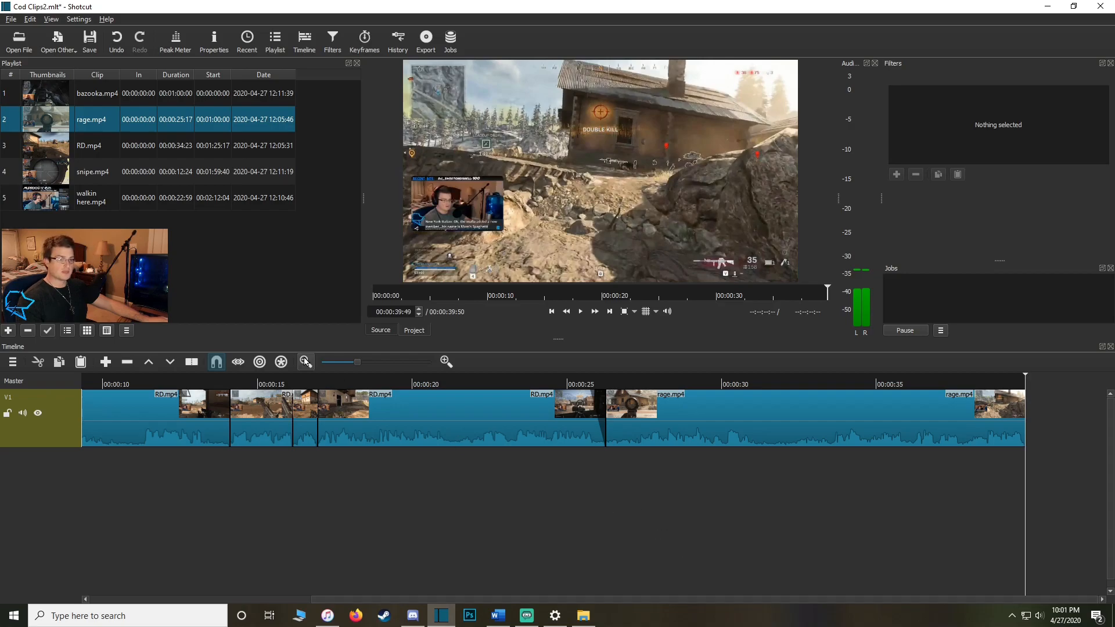
Append snipe.mp4 from the playlist directly after rage.mp4 on track V1 and play across the join into it.
click(95, 174)
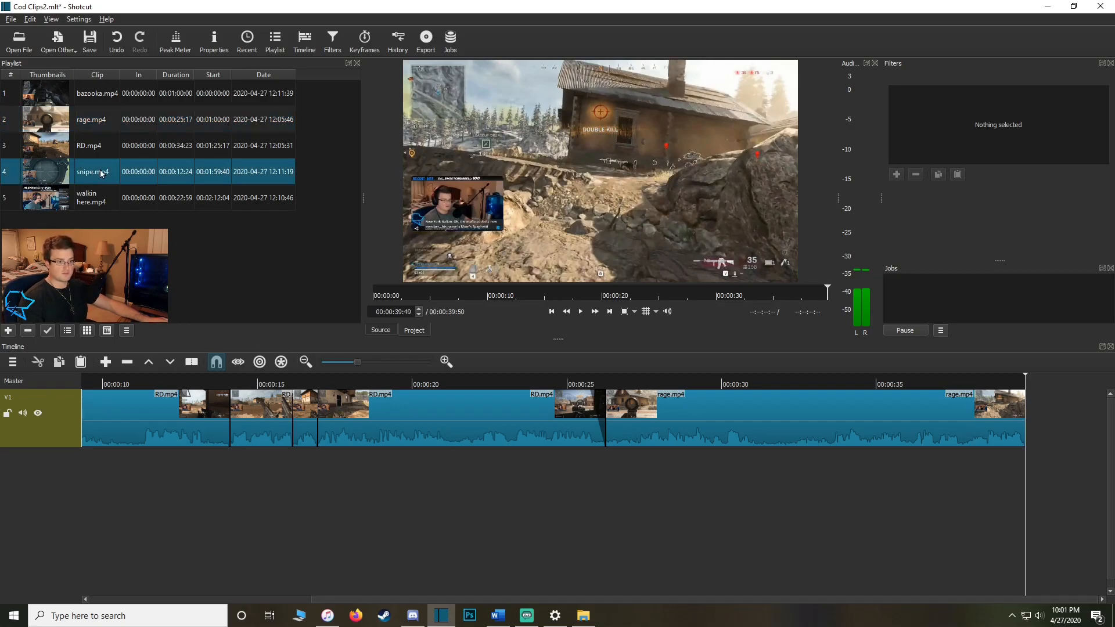
drag(44, 176, 1027, 430)
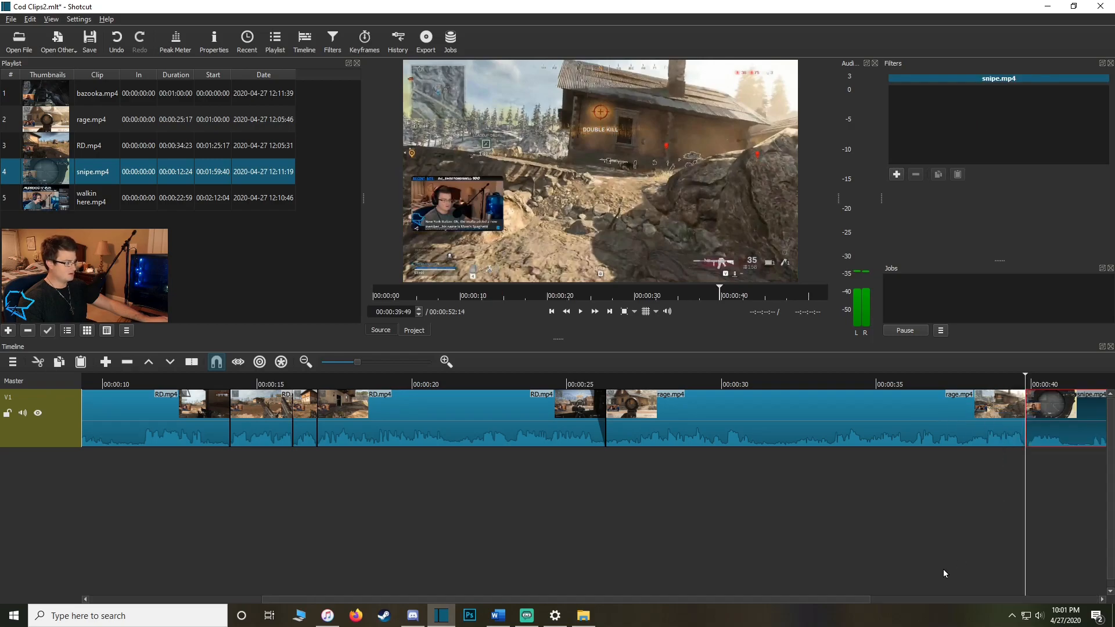
drag(855, 597, 1082, 599)
drag(649, 384, 633, 384)
key(space)
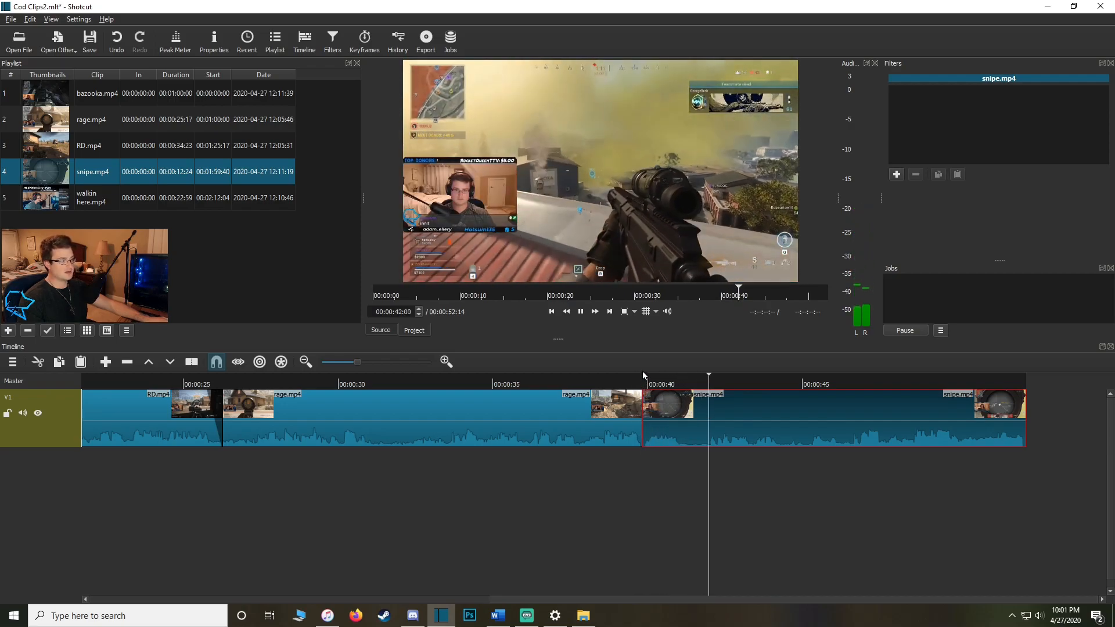
key(space)
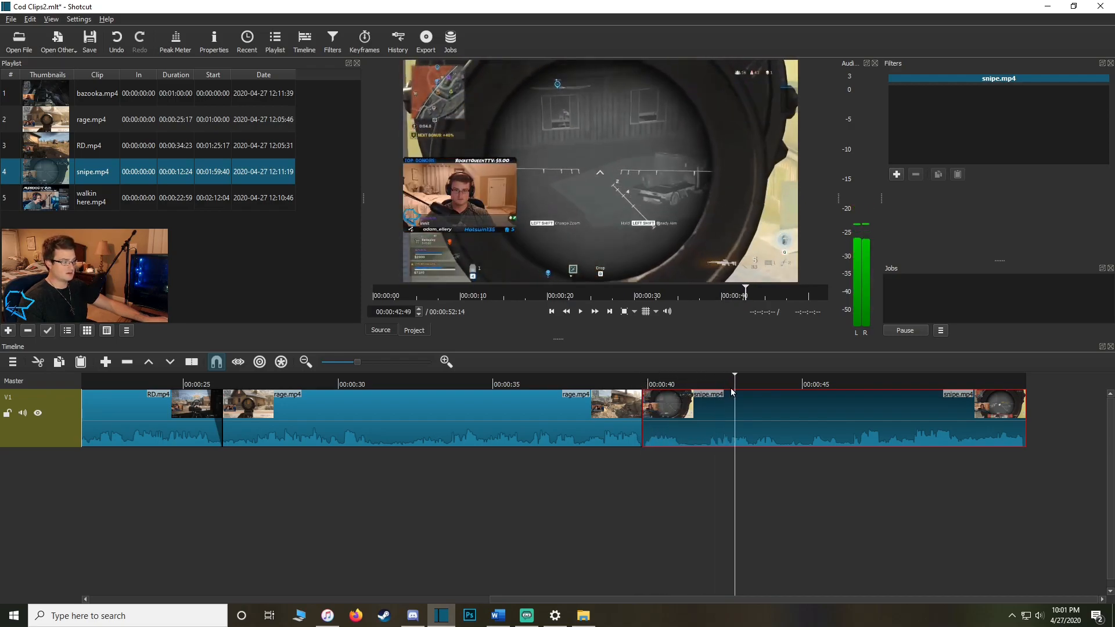
Split snipe.mp4 at 00:00:42:22 and ripple-delete the opening piece before the cut.
drag(733, 389, 722, 393)
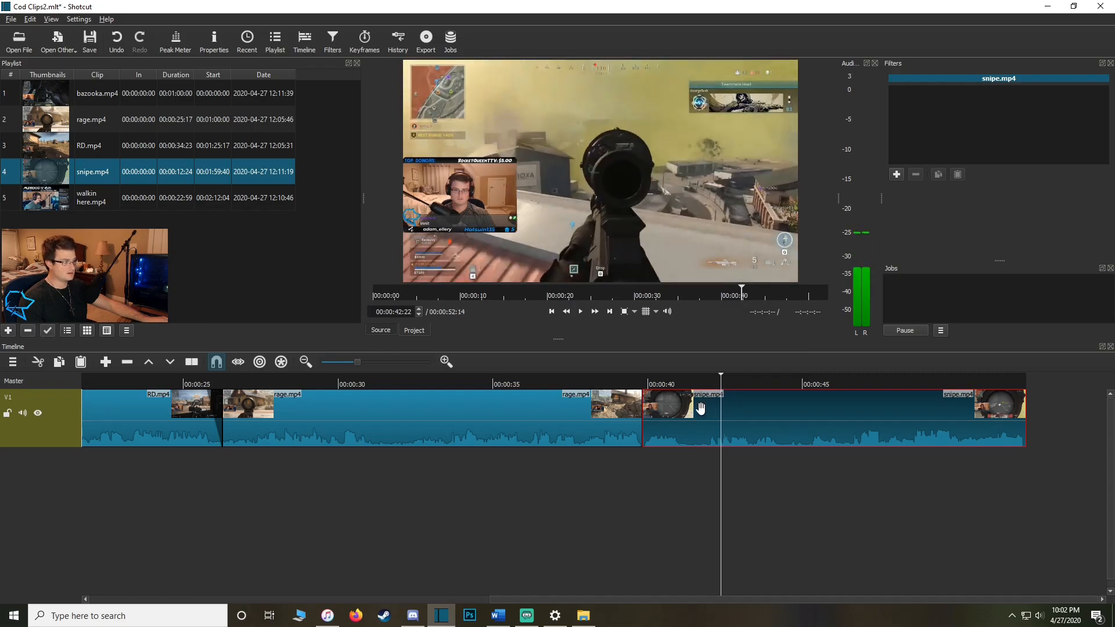
key(s)
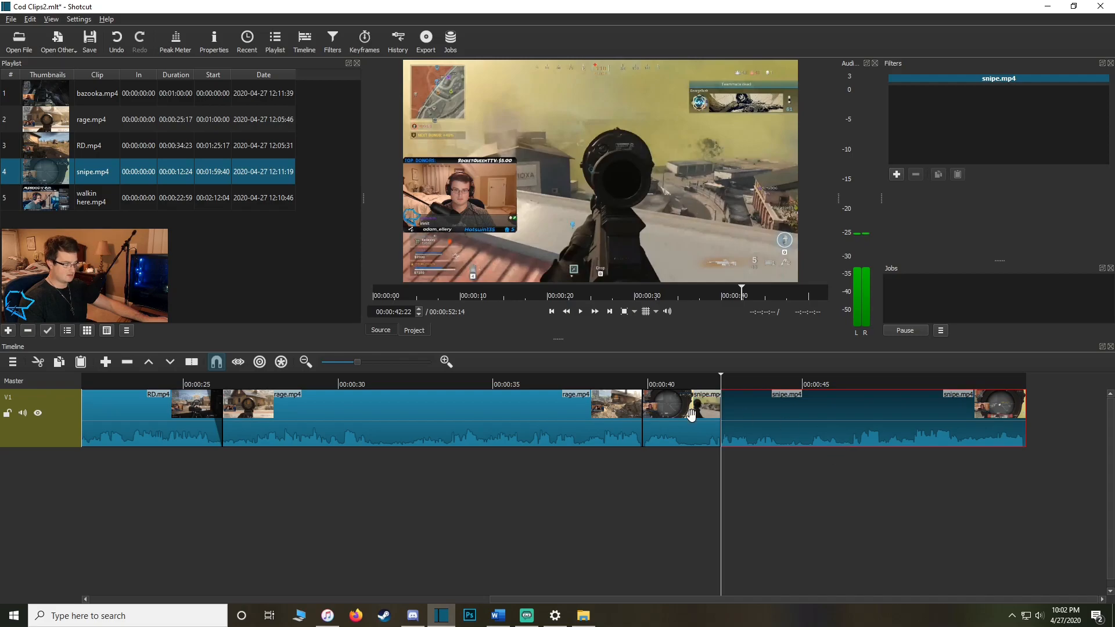
click(670, 405)
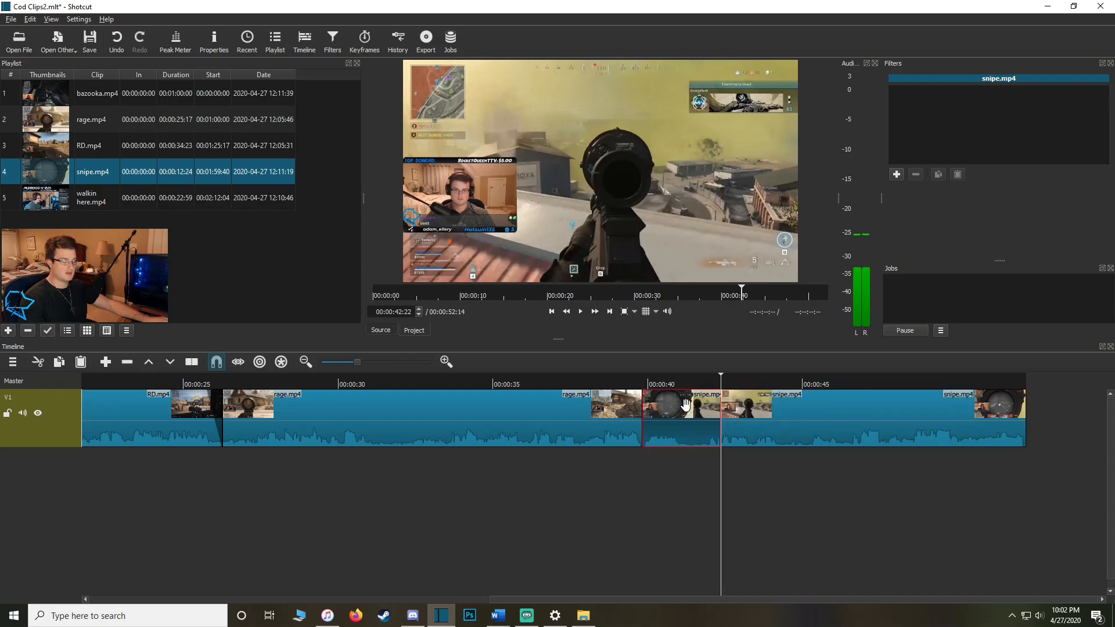
key(Delete)
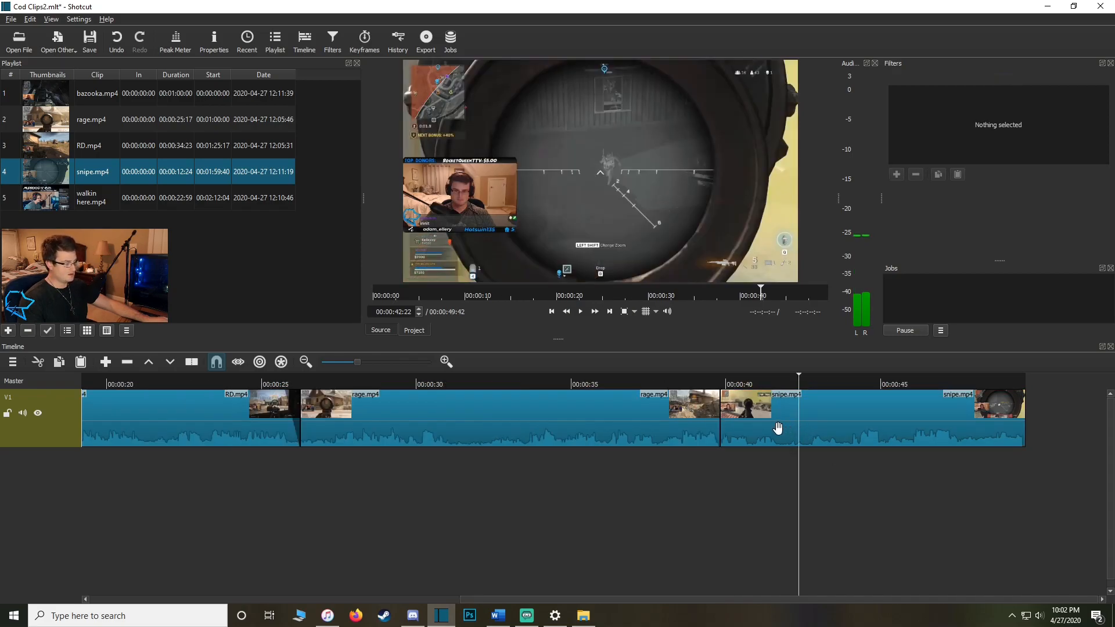
Overlap the start of snipe.mp4 with the end of rage.mp4 by about 0.85 s to create a crossfade transition.
click(777, 428)
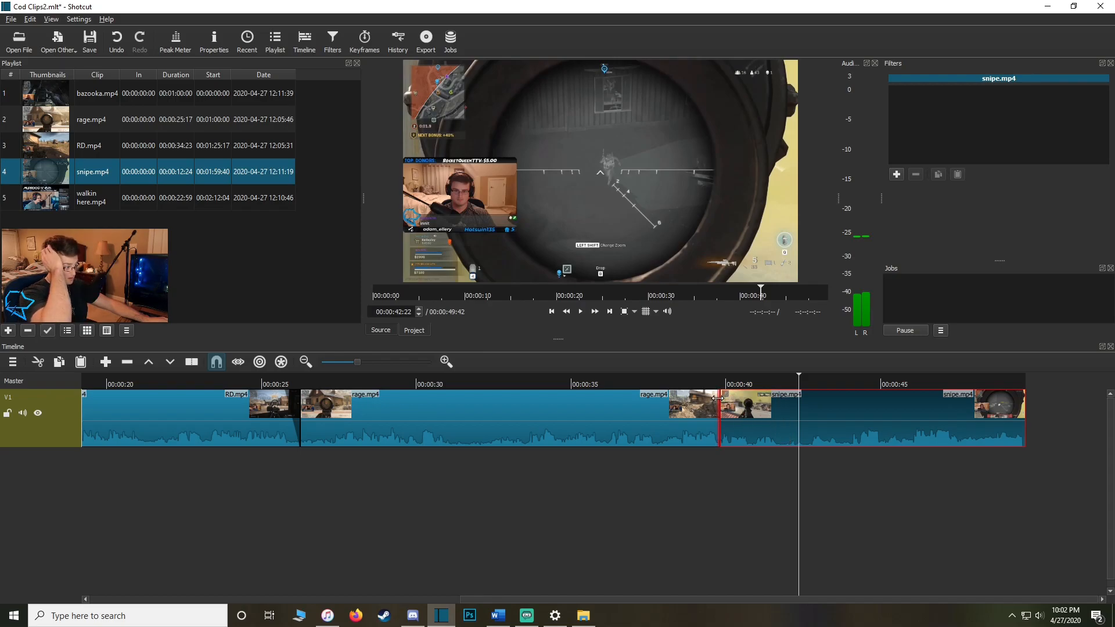
mouse_move(714, 397)
mouse_down()
mouse_move(678, 395)
mouse_move(712, 395)
mouse_up()
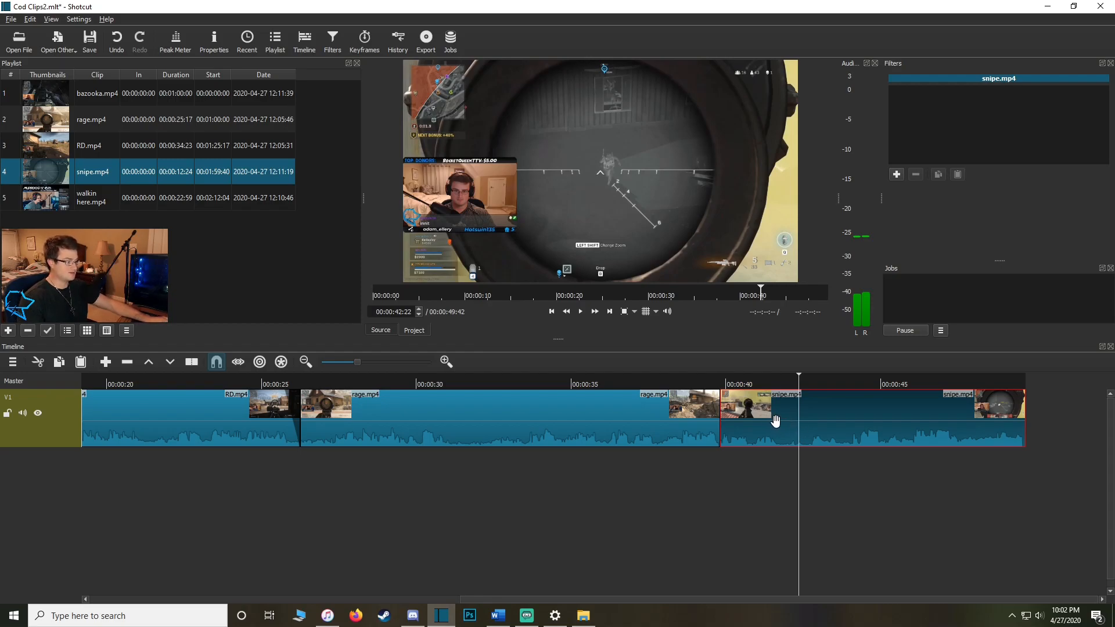
drag(780, 419, 747, 418)
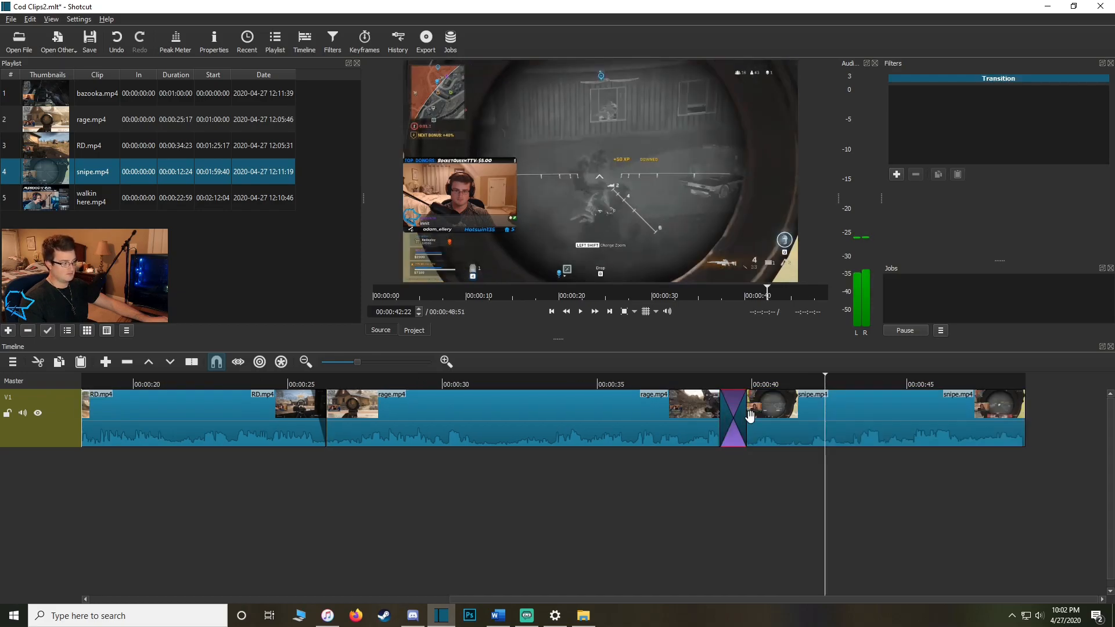
Play the transition from rage.mp4 into snipe.mp4 twice from just before it, and return the playhead to 00:00:36:23.
drag(696, 385, 684, 400)
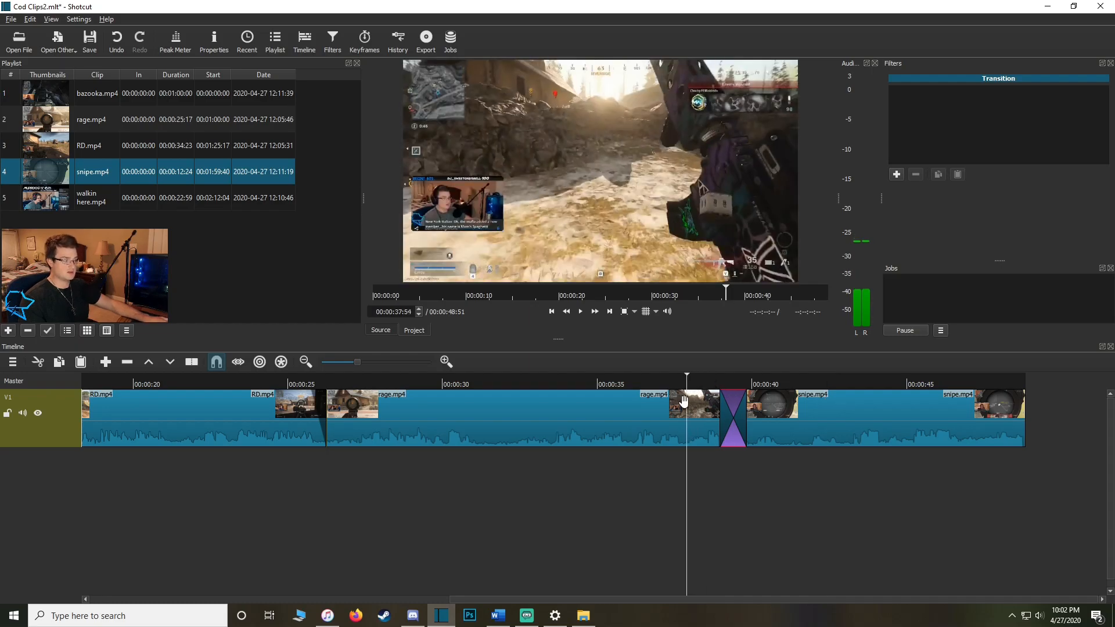
key(space)
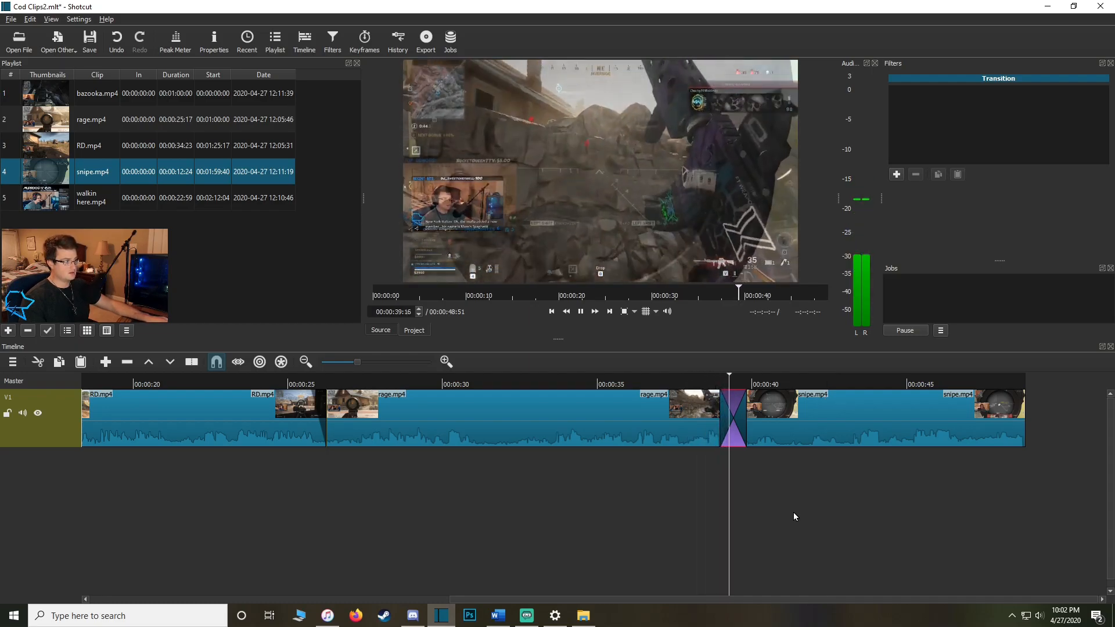
drag(665, 381, 658, 378)
key(space)
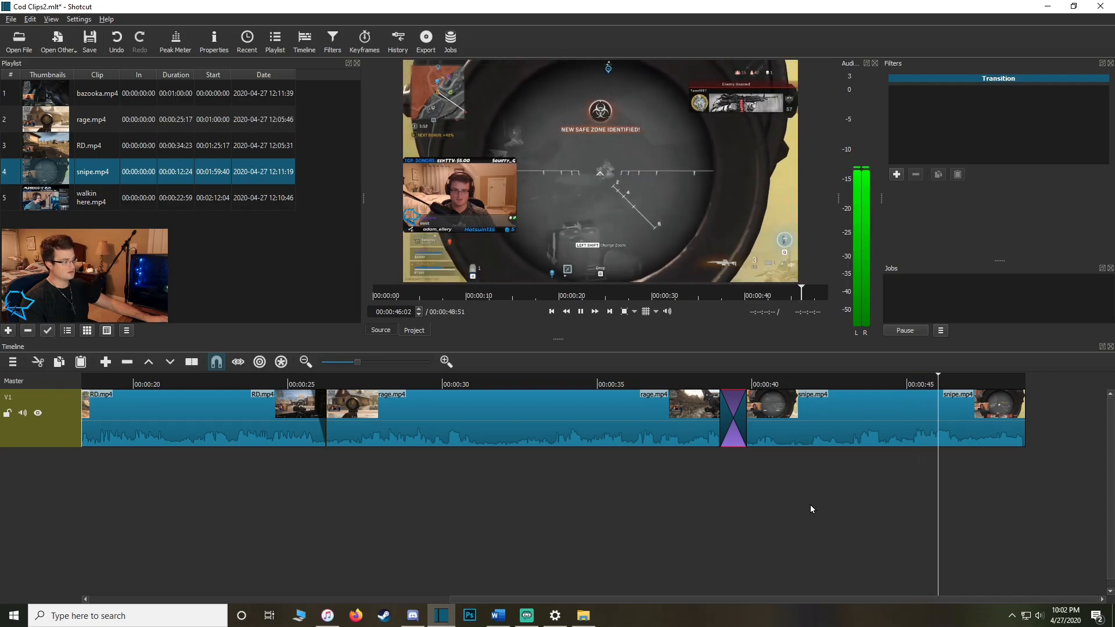
key(space)
click(640, 594)
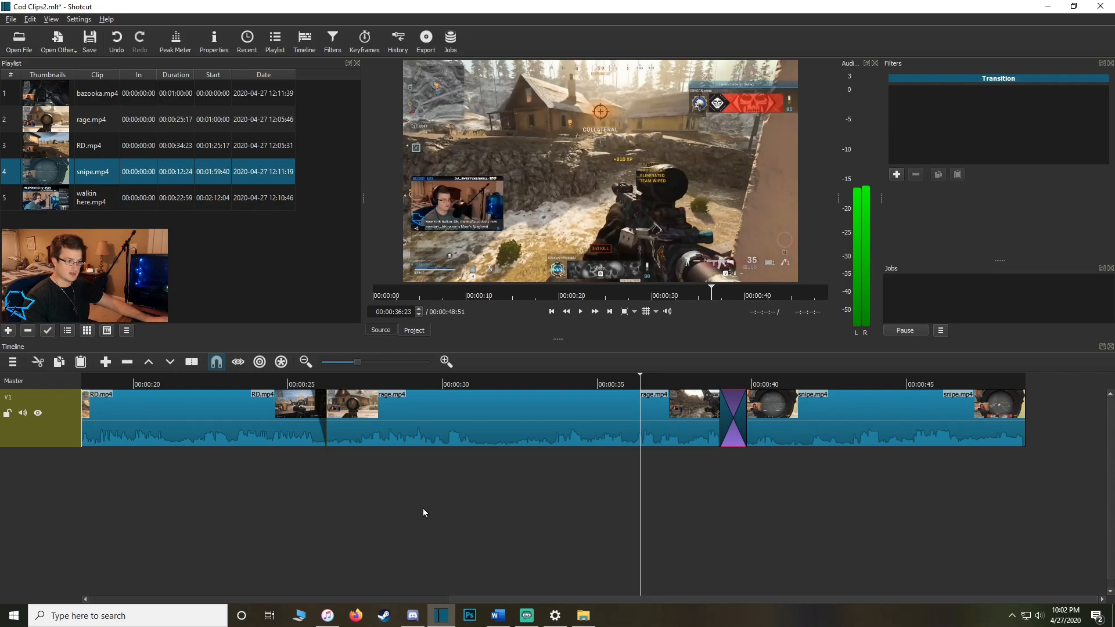
Add an audio track below V1 and move the playhead near the beginning of the timeline, at 00:00:03:22.
right_click(492, 511)
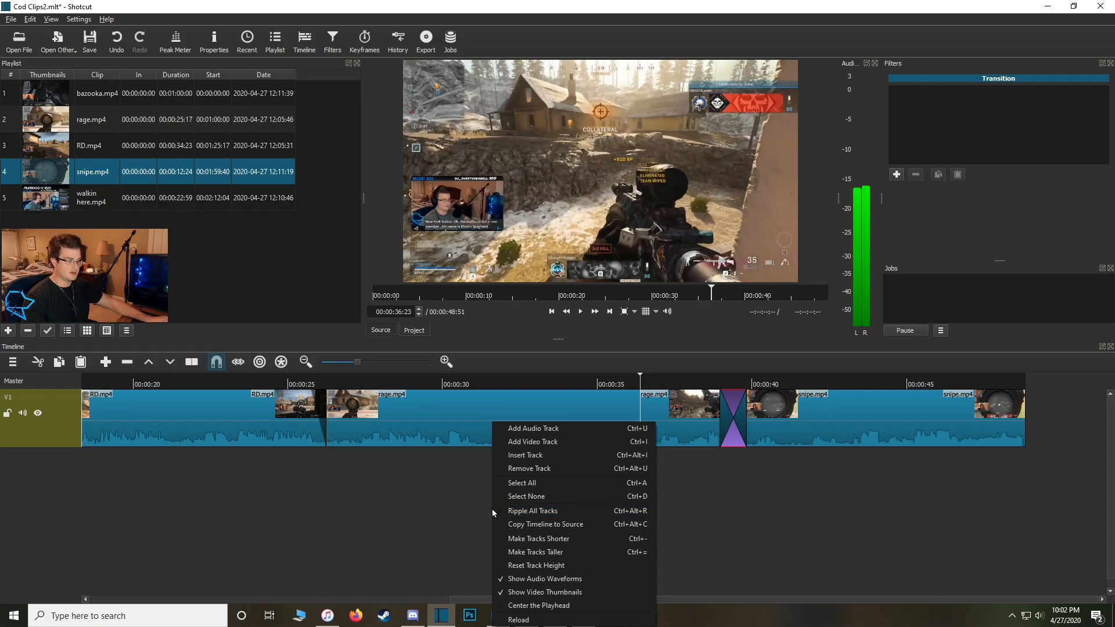
click(558, 430)
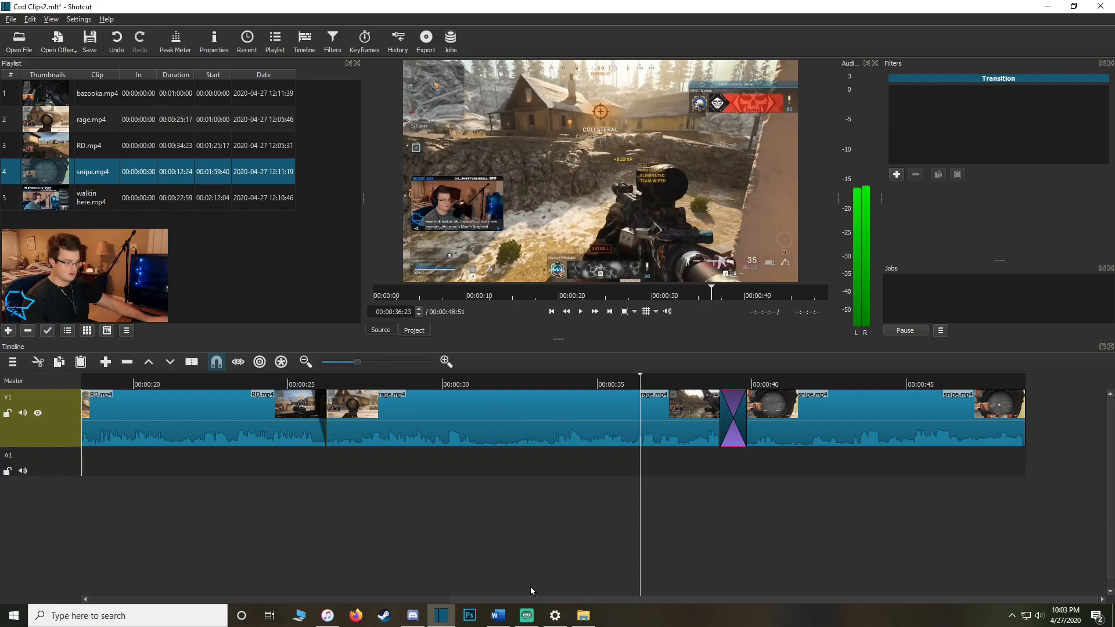
drag(541, 600, 151, 594)
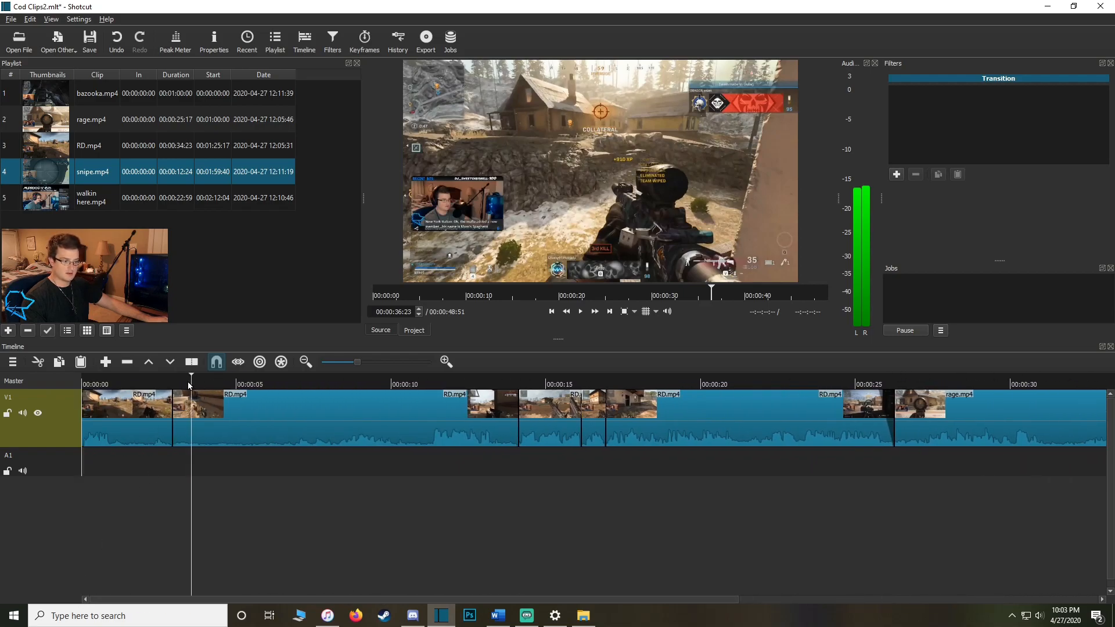
click(186, 384)
Place Life Could Be A Dream (Trap Remix) from the Video Music Tracks folder at the start of track A1.
click(583, 616)
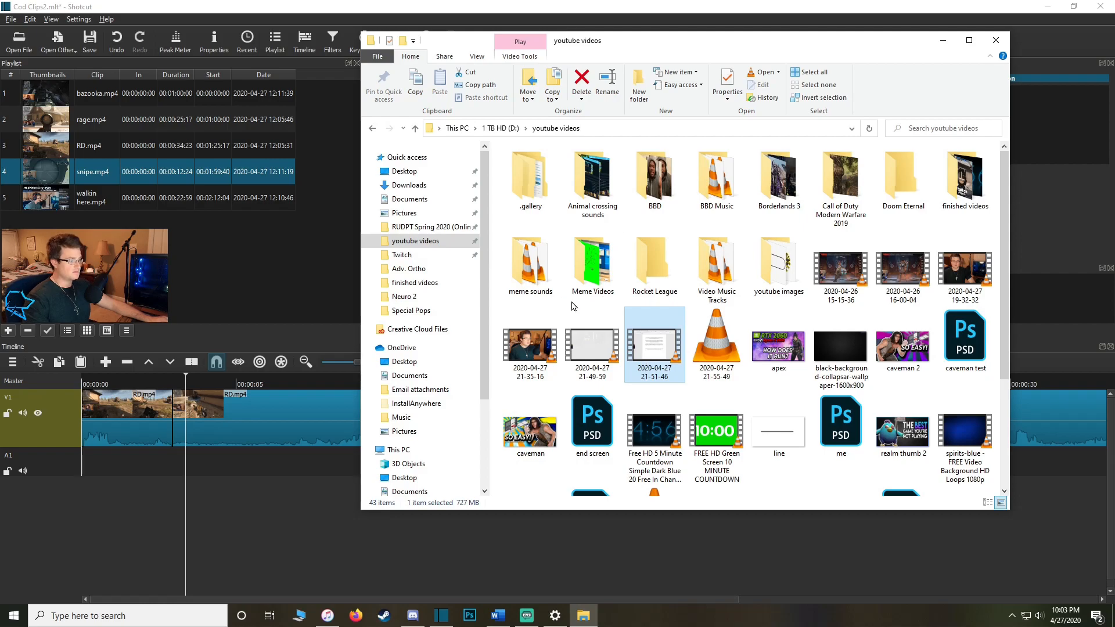
double_click(530, 267)
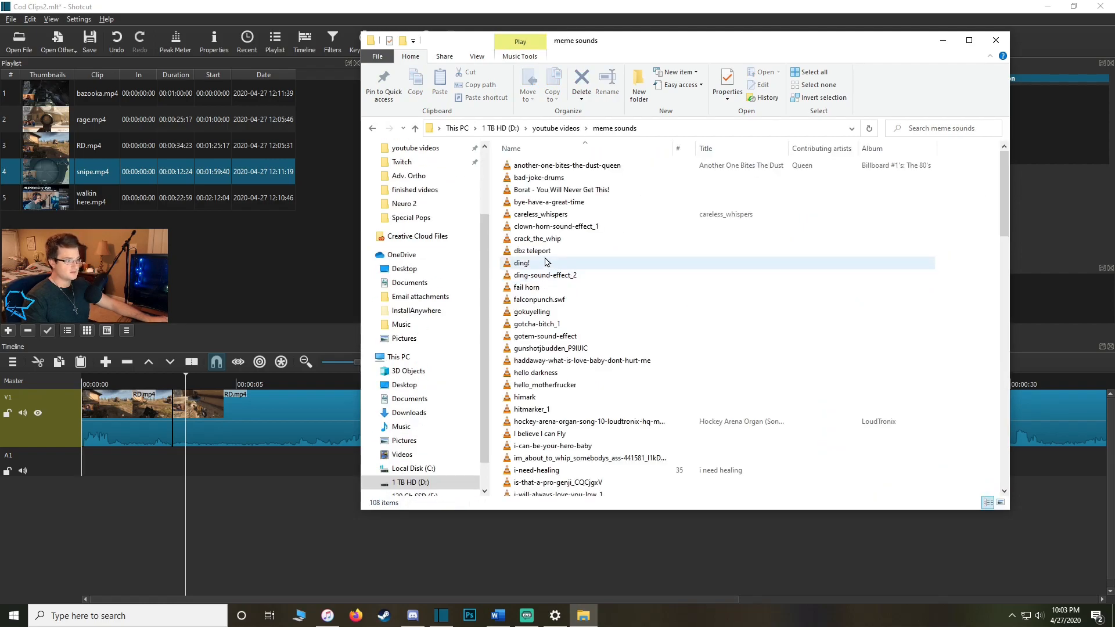
key(alt+Left)
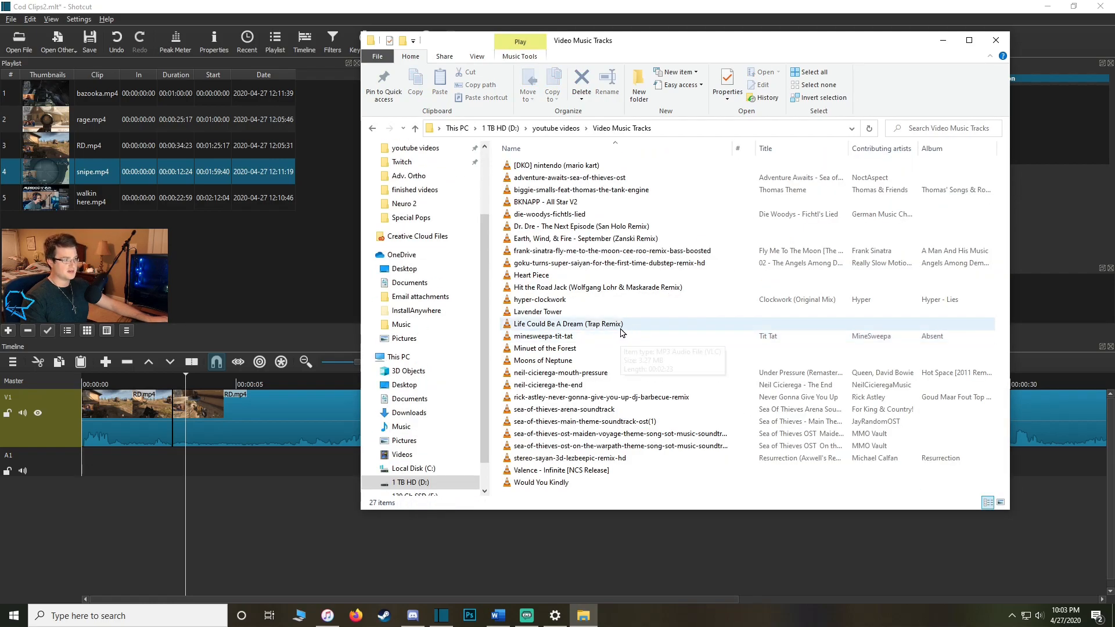
click(621, 323)
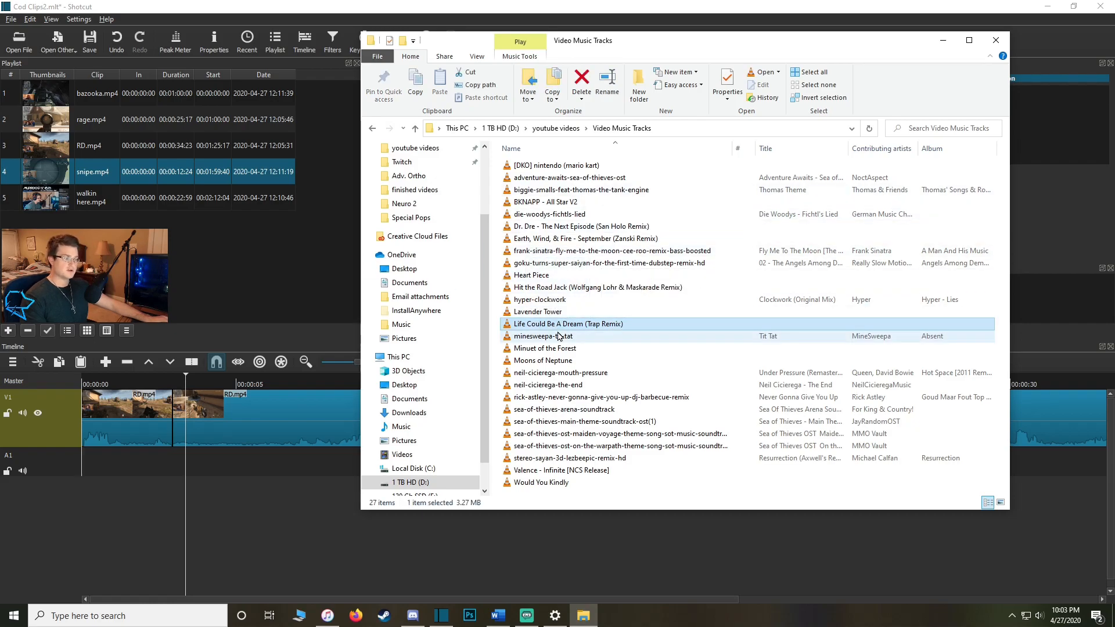
drag(565, 327, 85, 464)
click(66, 261)
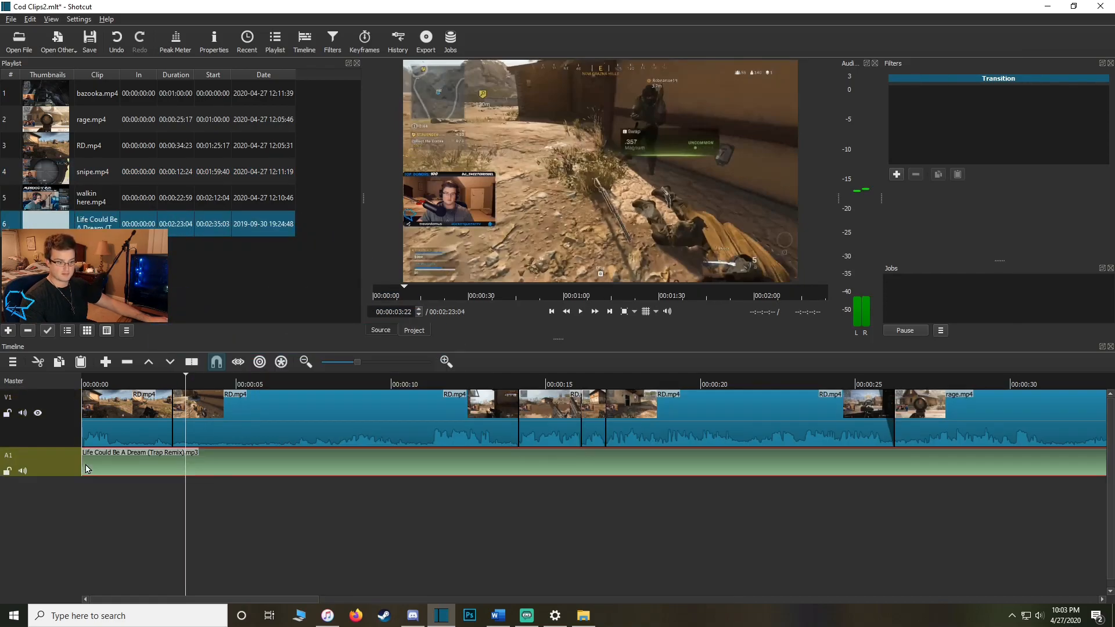
Play the timeline from the very start to 00:00:13:18 to hear the music under the gameplay.
drag(131, 380, 76, 380)
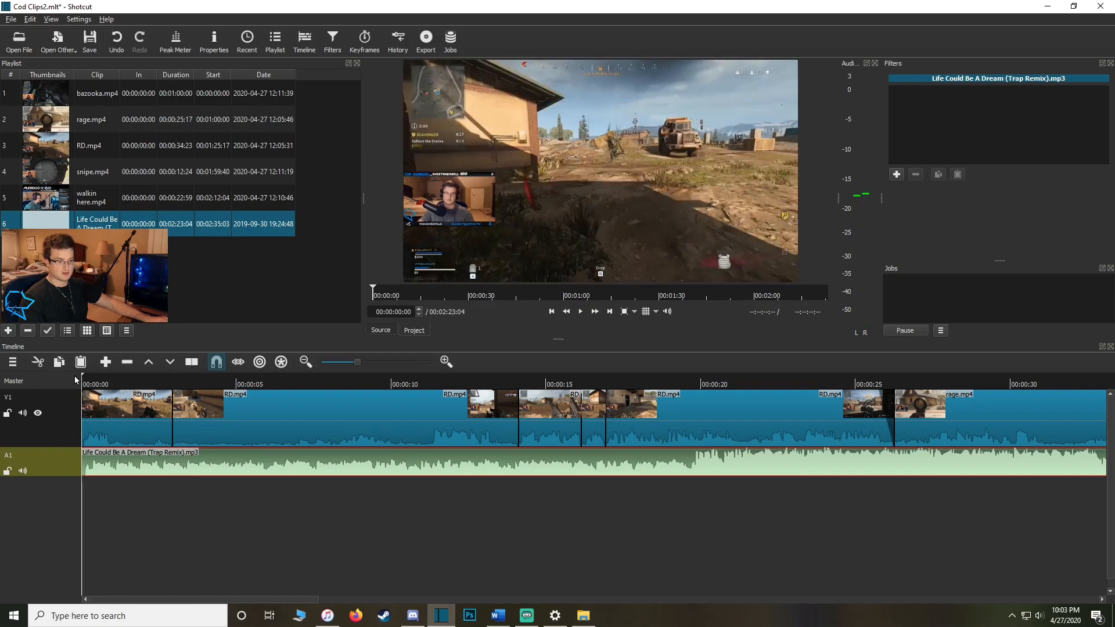
key(space)
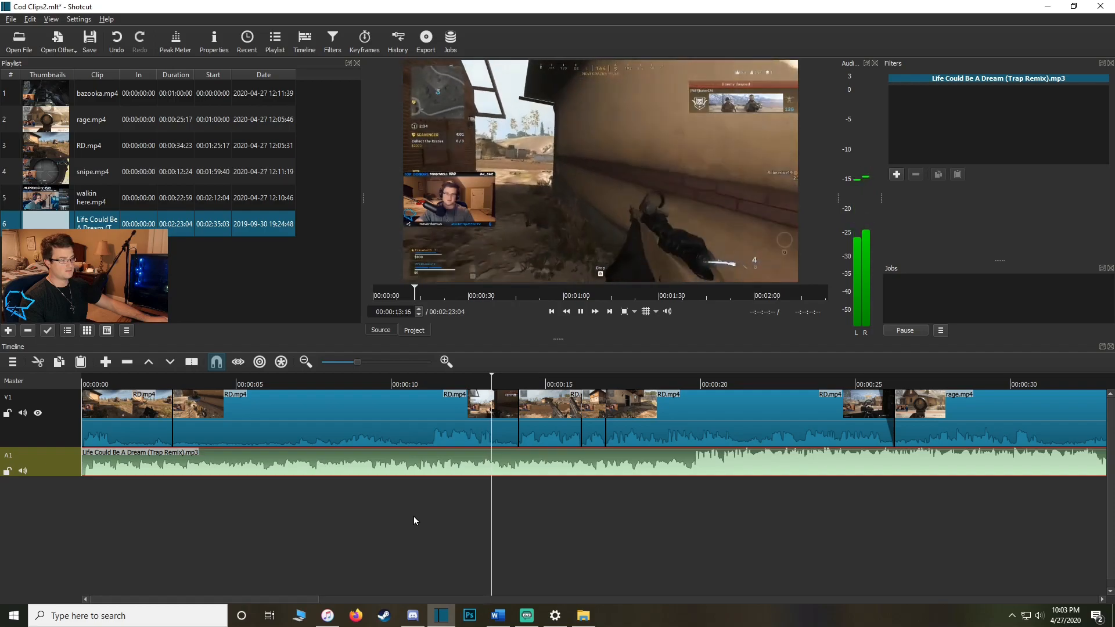
key(space)
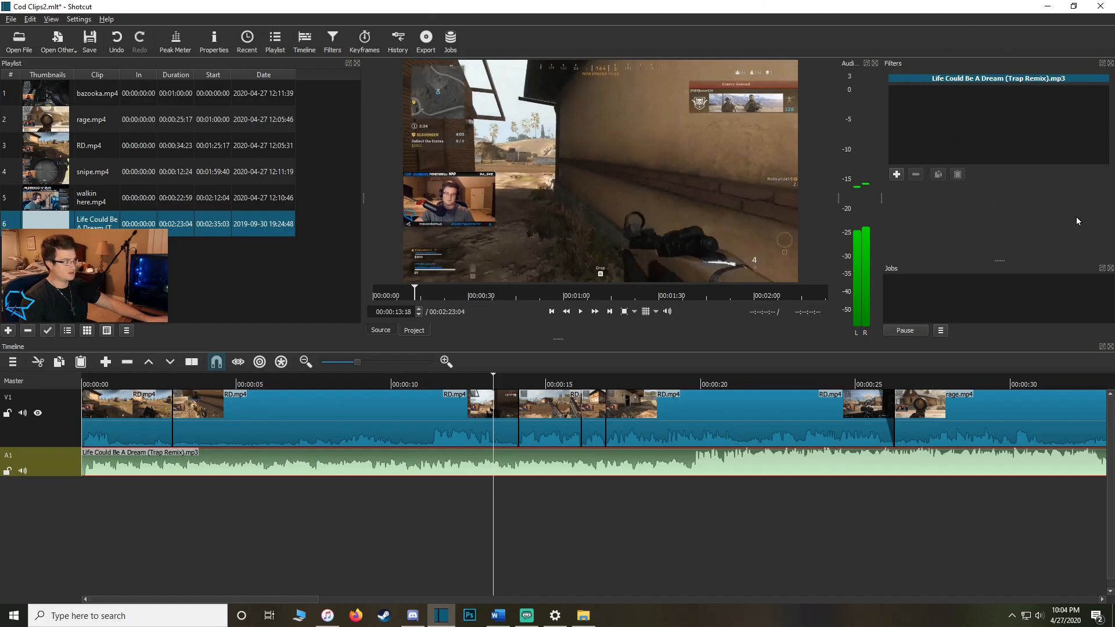
Close the Filters panel and reopen it for the Life Could Be A Dream music clip.
click(1110, 64)
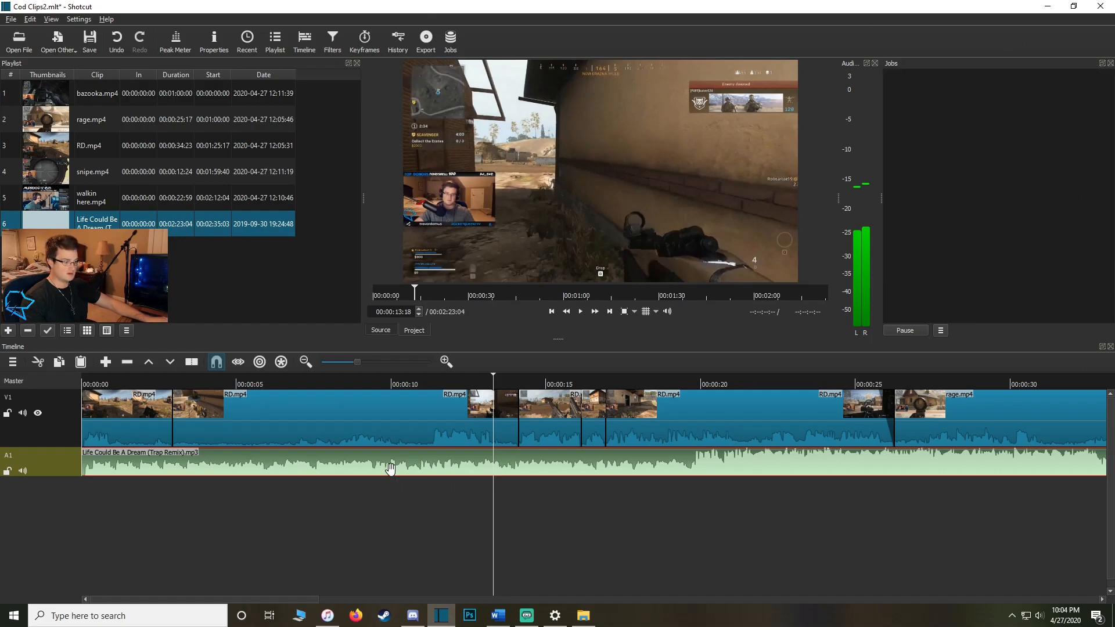
click(331, 38)
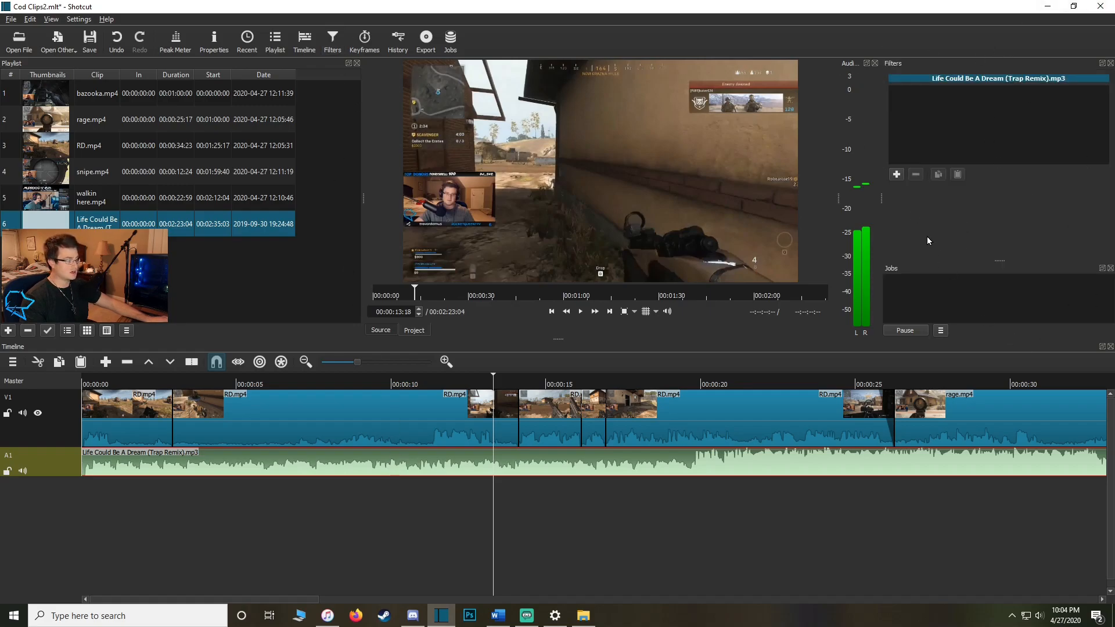
Add a Gain / Volume filter to the Life Could Be A Dream music clip and set its level to -15.6 dB.
click(896, 174)
scroll(968, 168, down, 1)
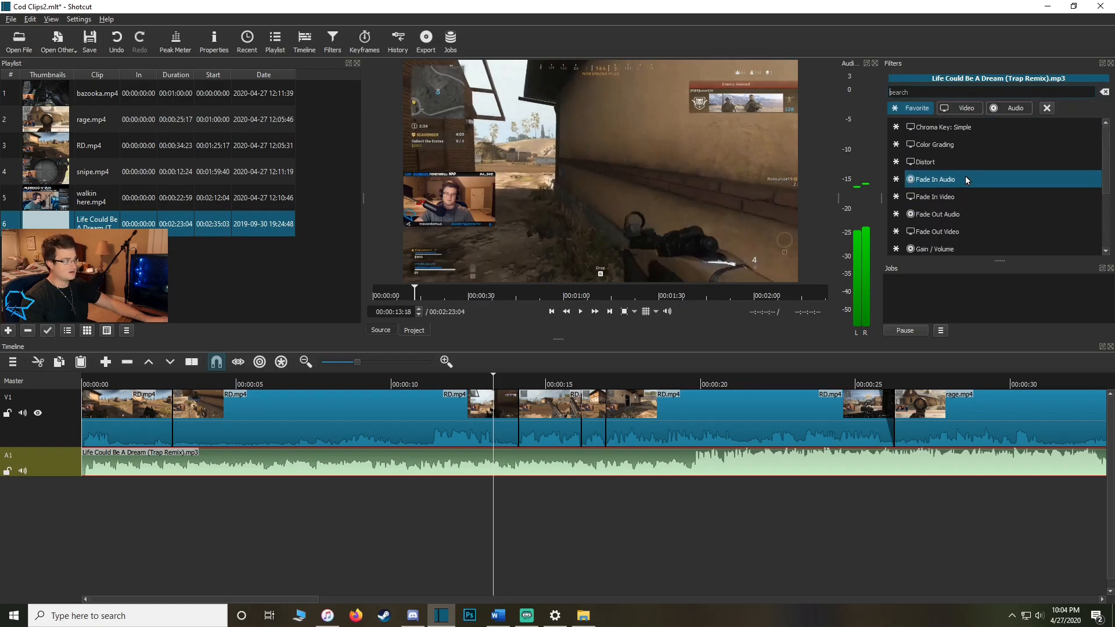
click(901, 100)
click(1014, 110)
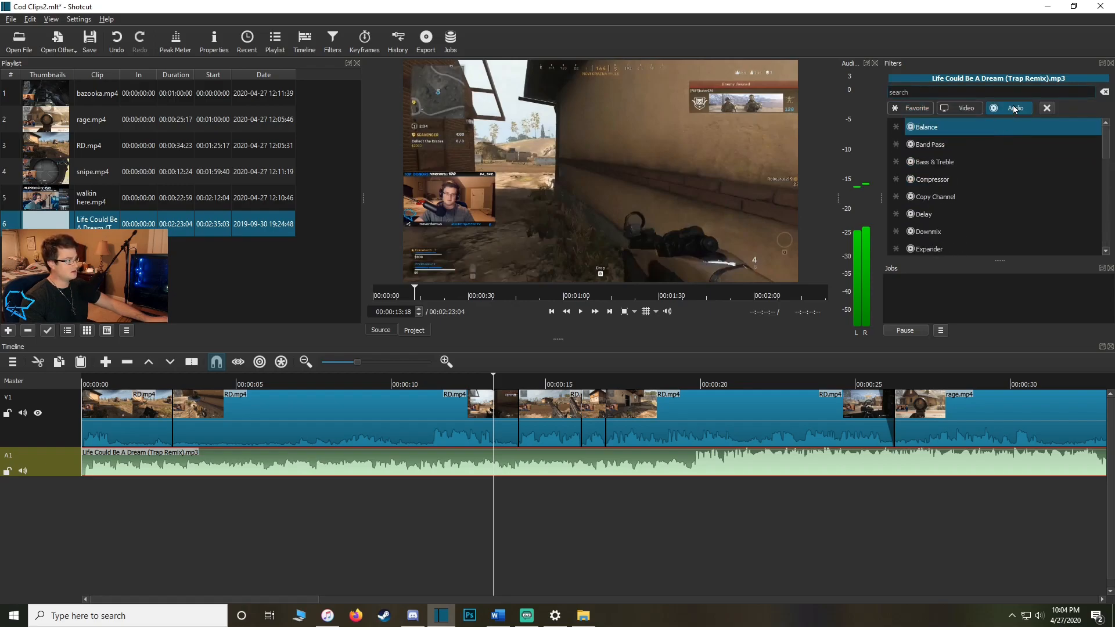
scroll(973, 144, down, 4)
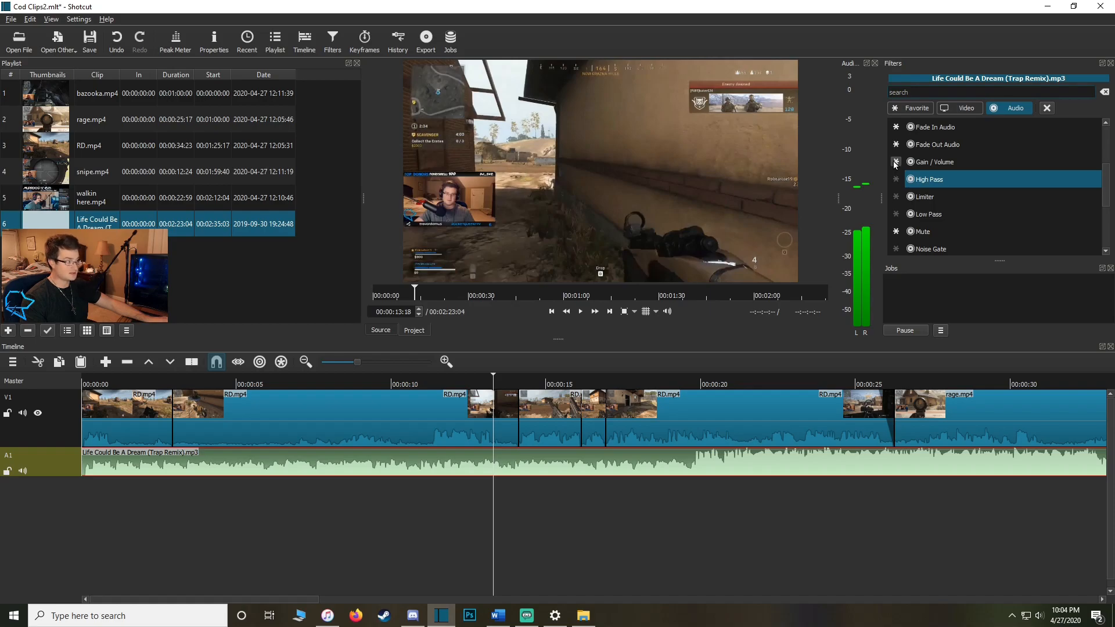
click(931, 162)
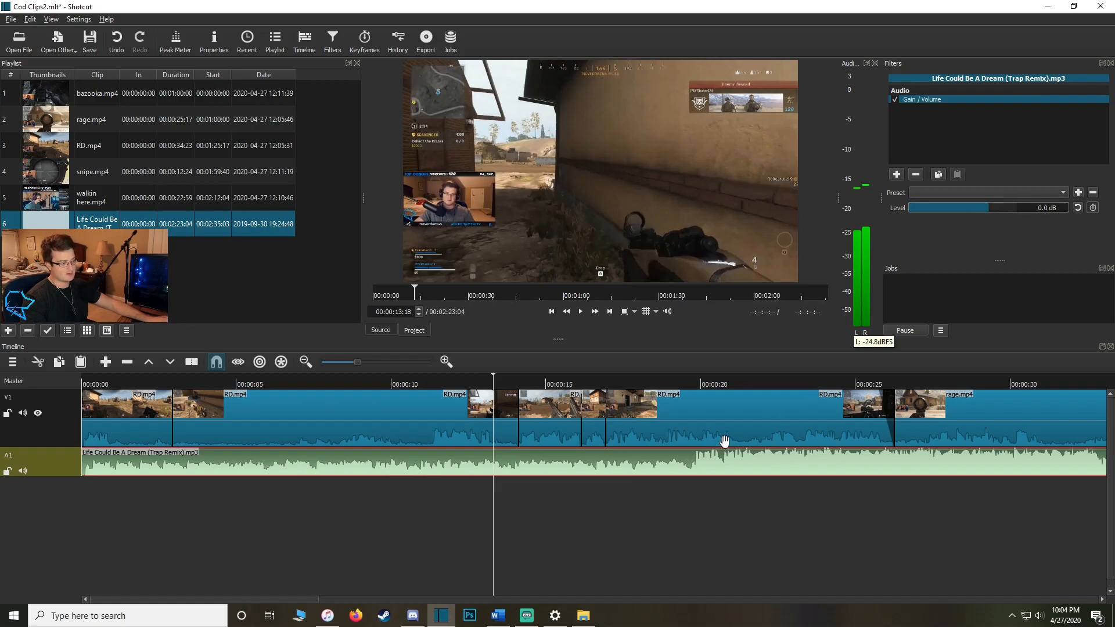
drag(986, 211, 972, 209)
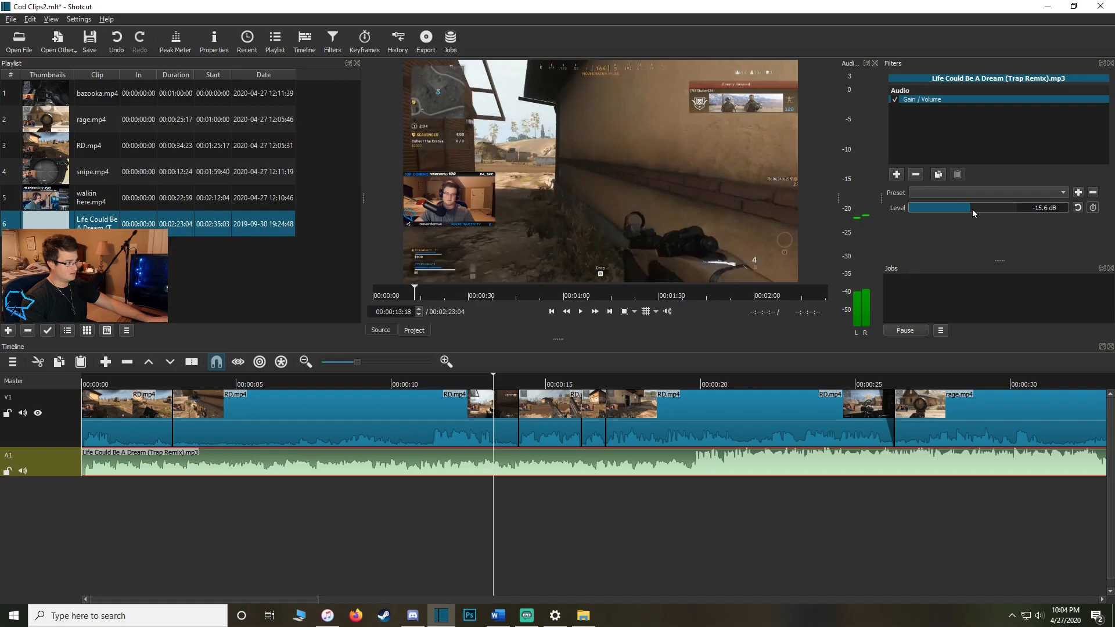
Play the timeline up to 00:00:31:51 to check the quieter music against the gameplay audio.
drag(424, 386, 531, 386)
key(space)
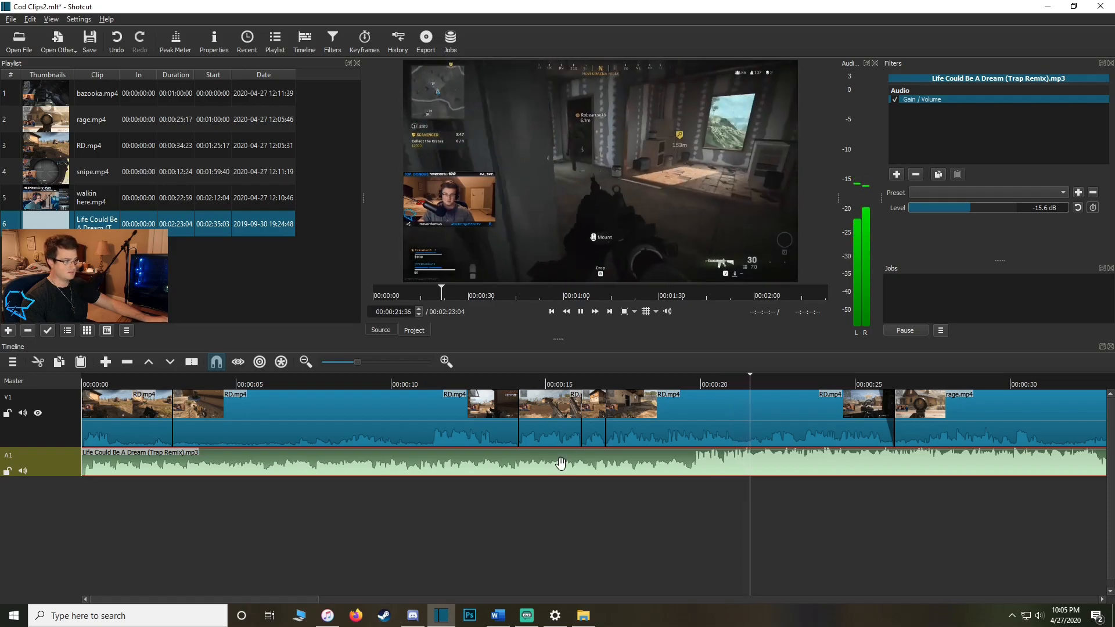
drag(297, 600, 411, 602)
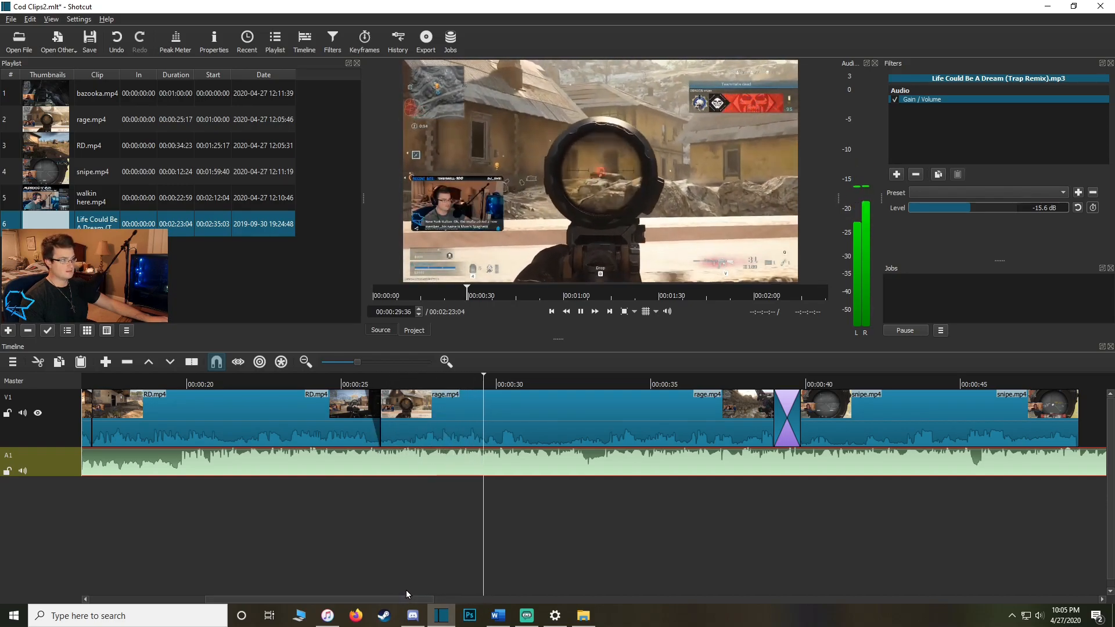
key(space)
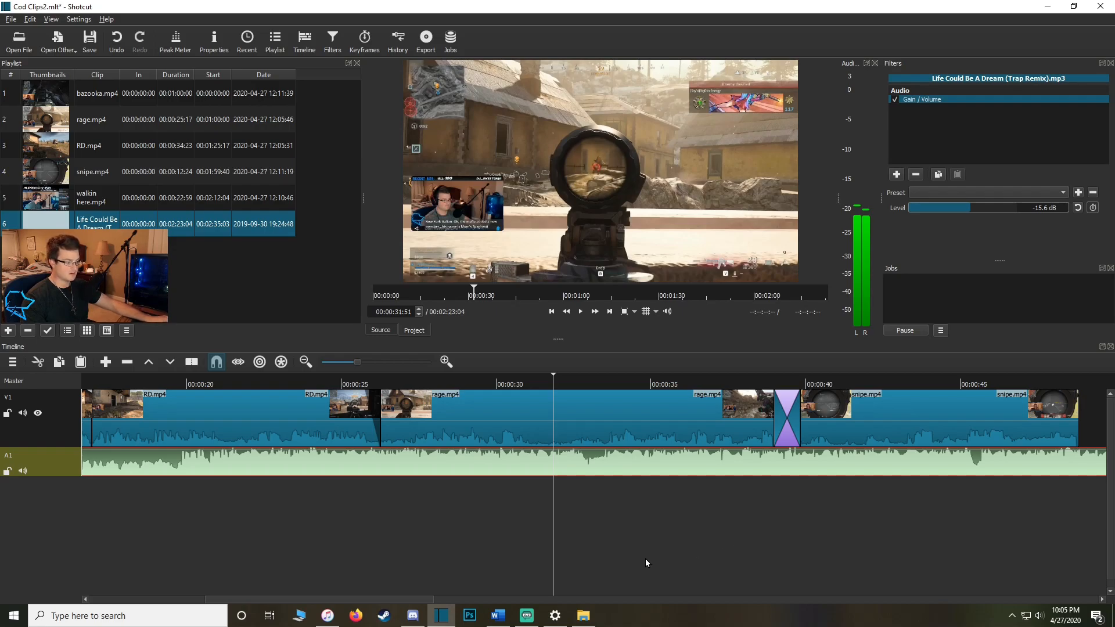
Add a second audio track below A1 and move the playhead back to 00:00:10:15.
right_click(629, 519)
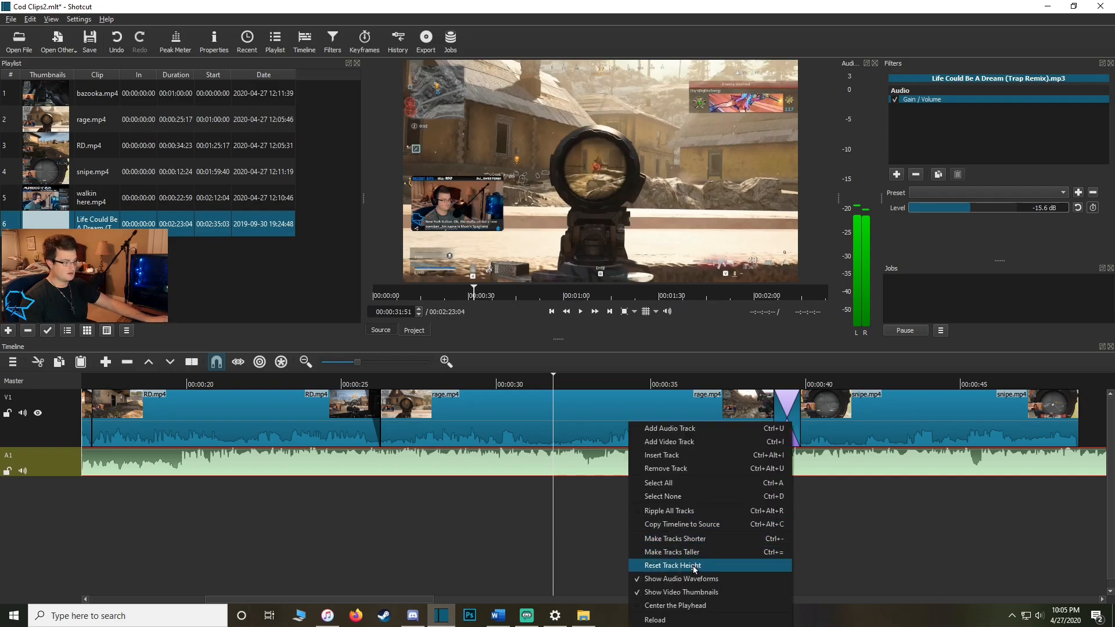
click(684, 433)
drag(391, 600, 275, 605)
drag(527, 383, 398, 388)
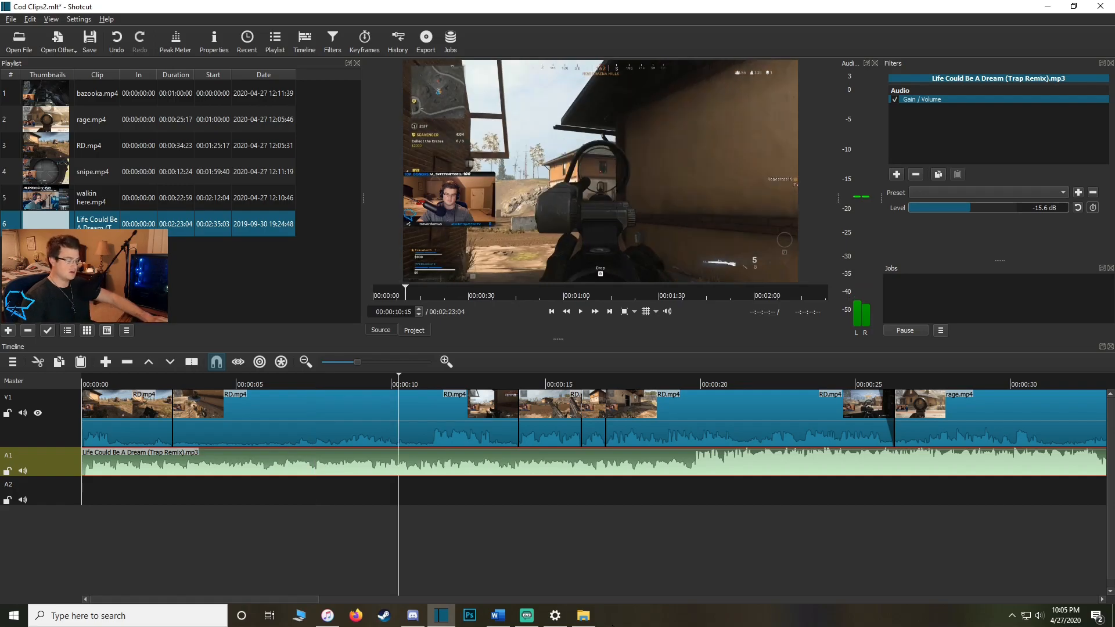
Import the WATCH OUT sound from the meme sounds folder in youtube videos into the playlist.
mouse_move(584, 619)
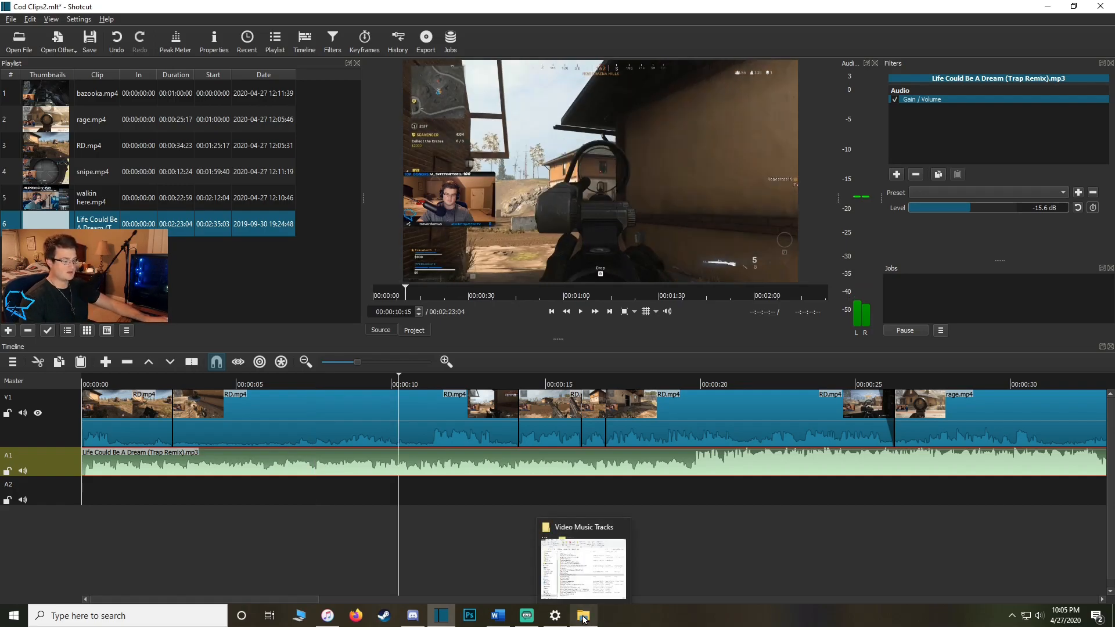
click(595, 527)
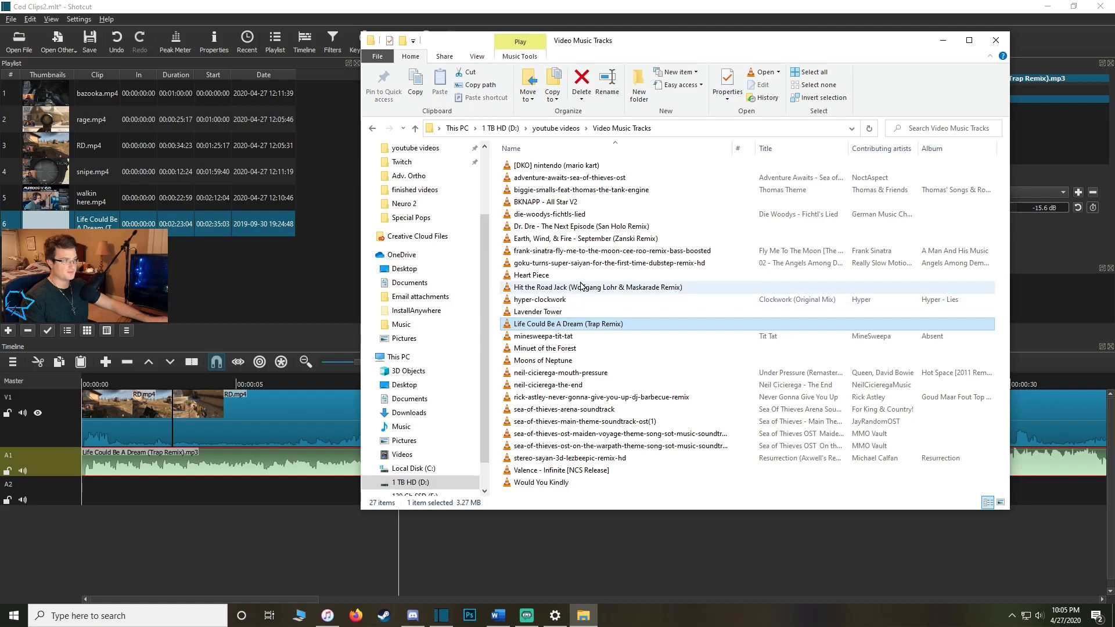
click(555, 129)
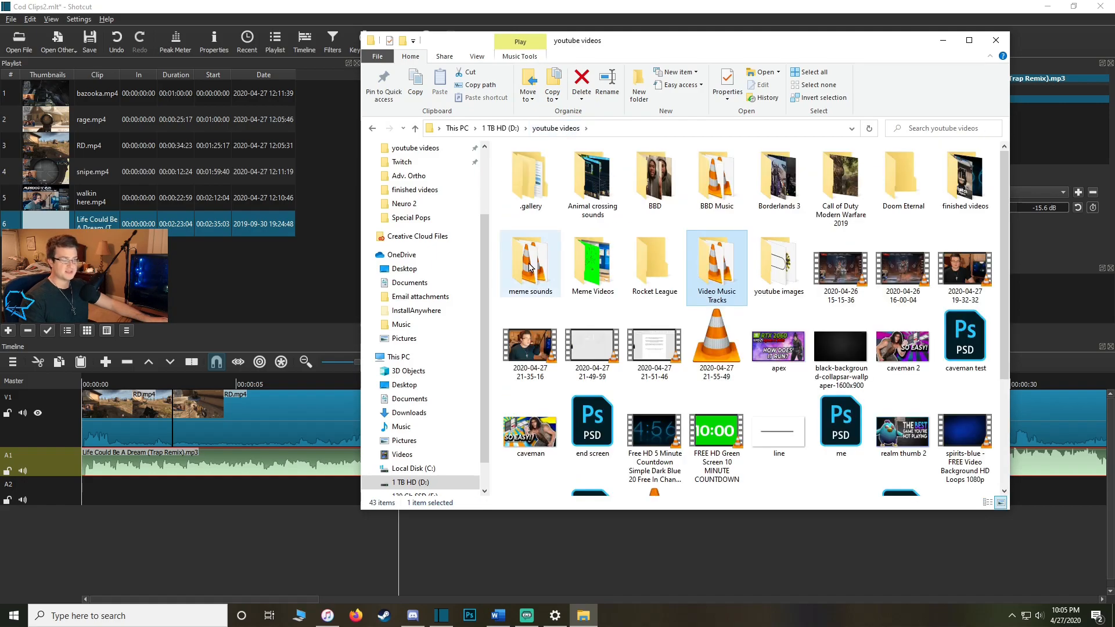
double_click(530, 267)
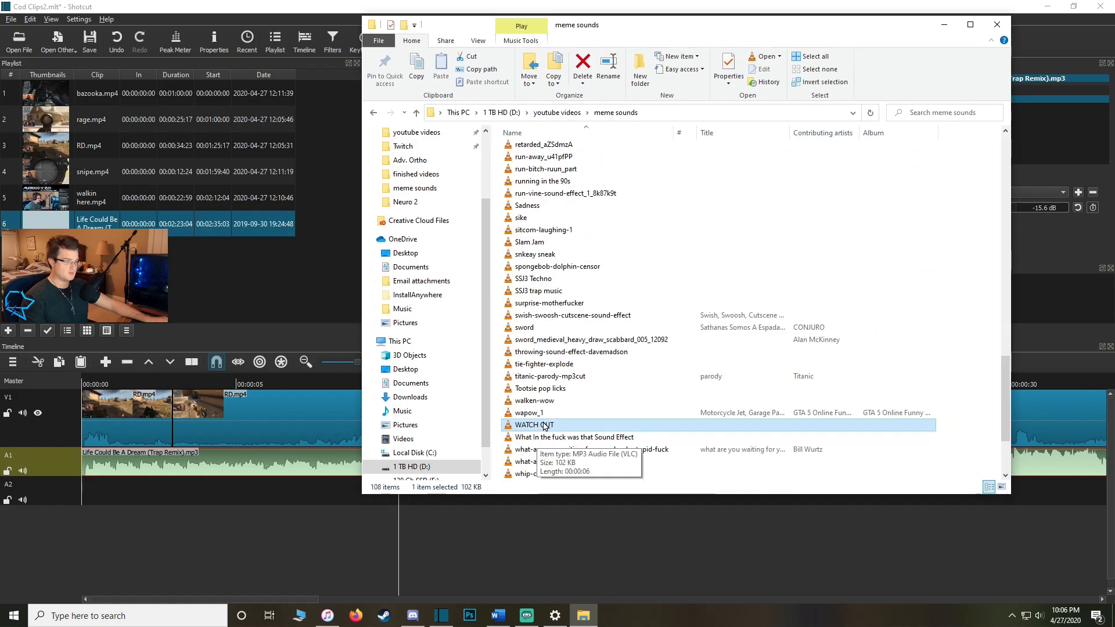
drag(540, 425, 69, 218)
click(241, 525)
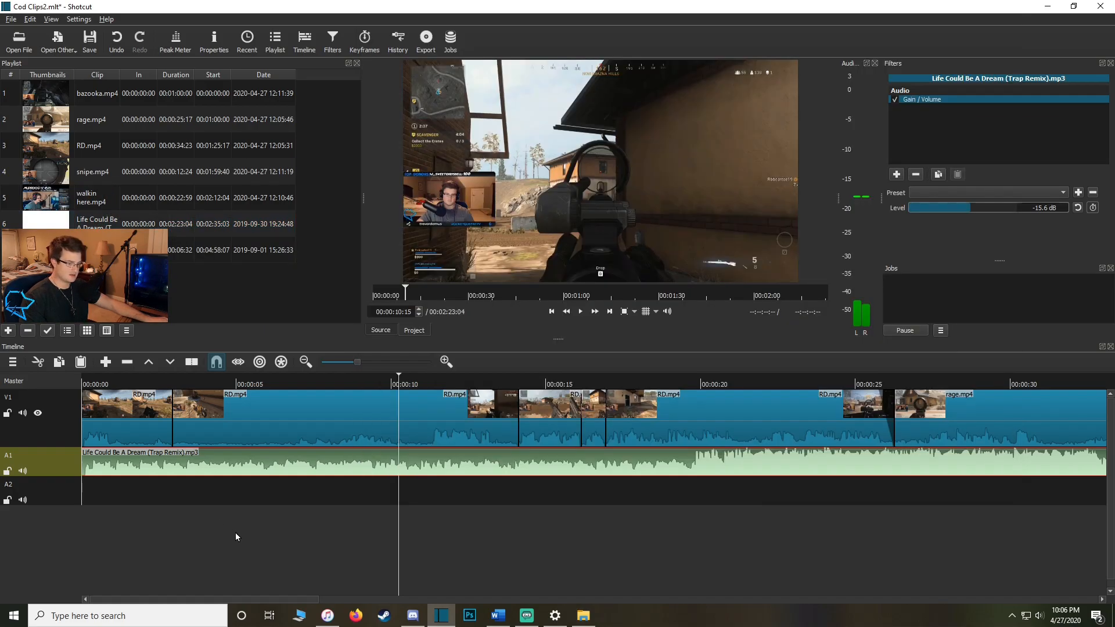
Place WATCH OUT.mp3 from the playlist on track A2 at about 00:00:08.
right_click(225, 530)
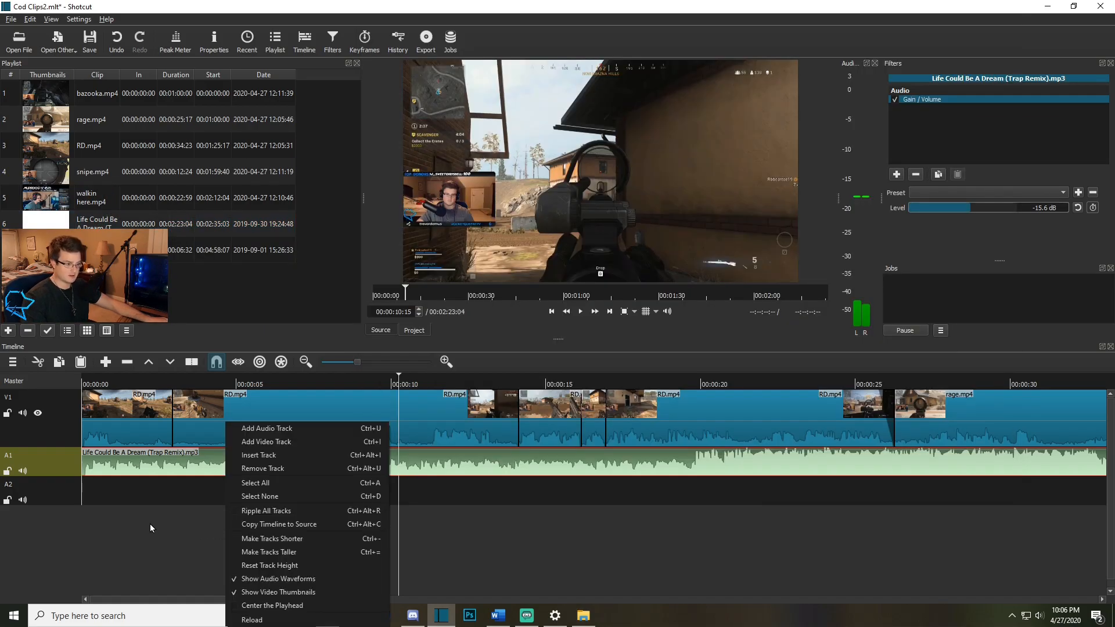
click(190, 521)
click(93, 250)
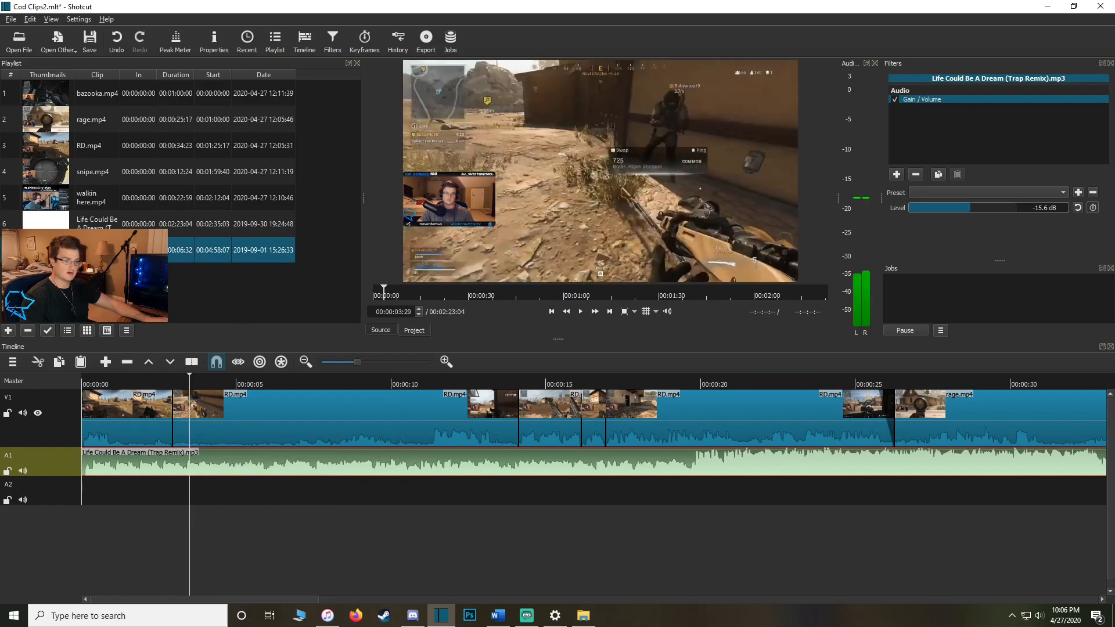
drag(93, 250, 338, 491)
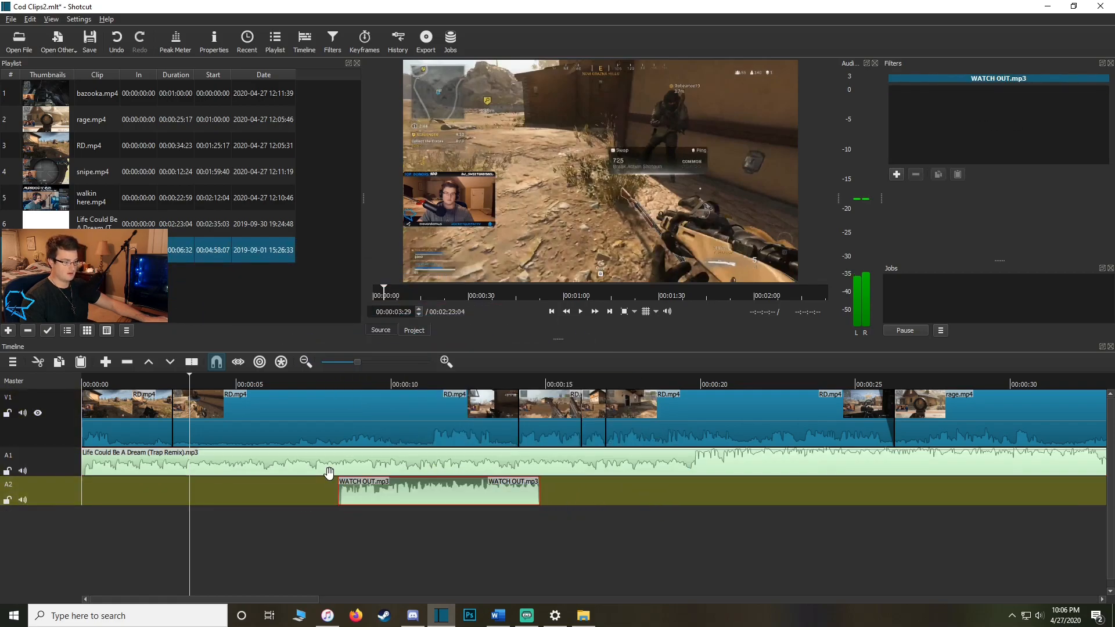
Preview WATCH OUT.mp3 under the gameplay and shift it along track A2 to start at about 00:00:10.
click(326, 382)
key(space)
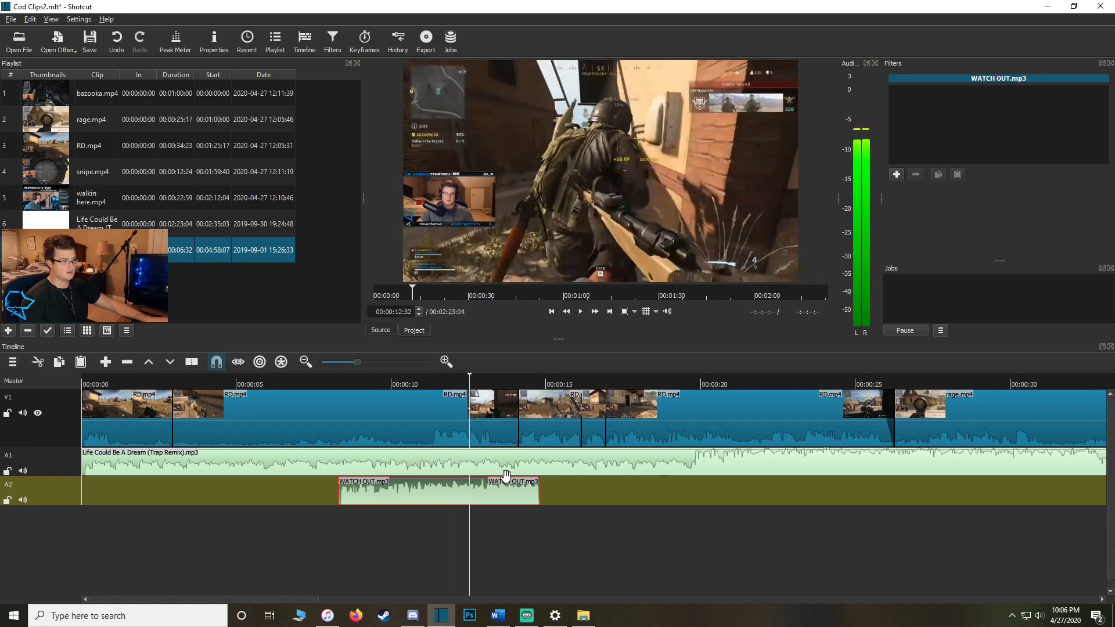
drag(461, 383, 387, 383)
drag(464, 494, 592, 495)
click(395, 488)
drag(491, 491, 428, 491)
Replay the gameplay with WATCH OUT.mp3, return the playhead to 00:00:11:25 and select the sound clip on A2.
key(space)
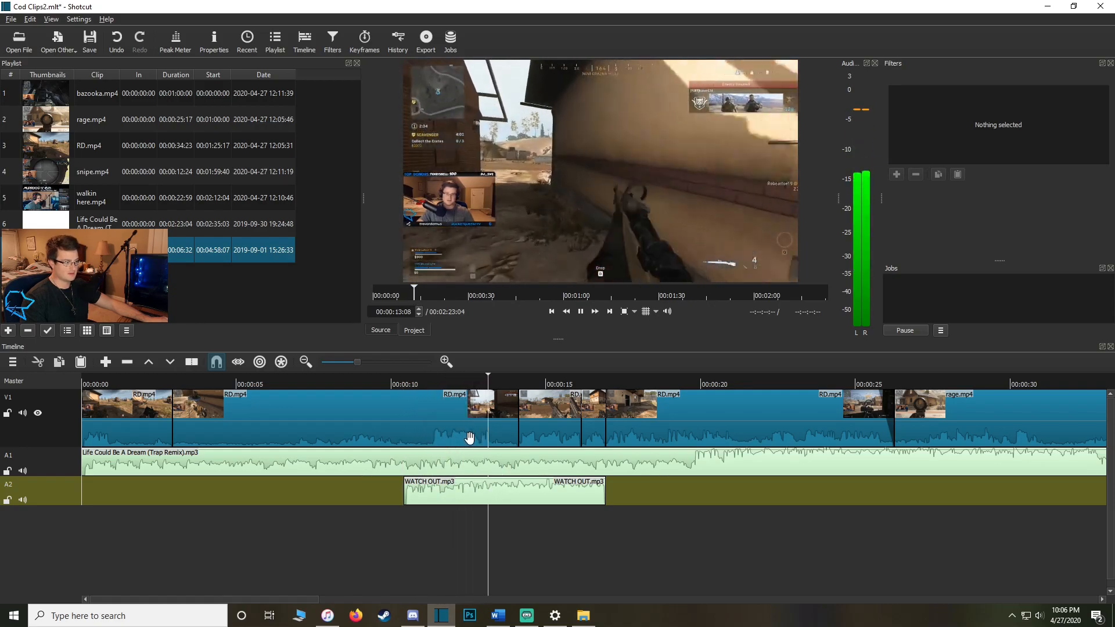
key(space)
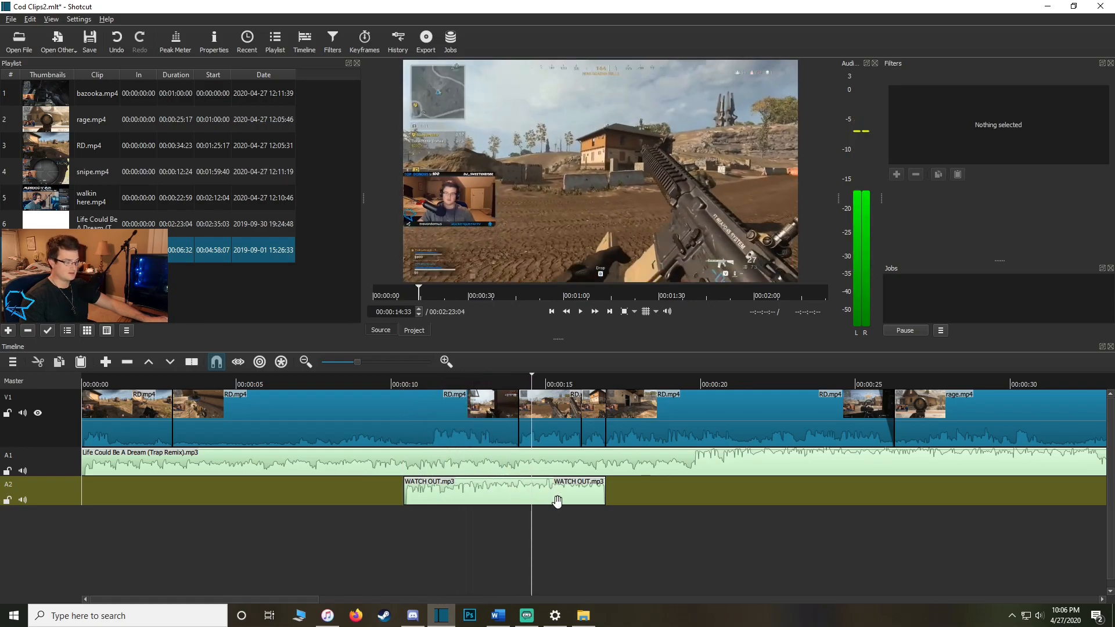
click(434, 383)
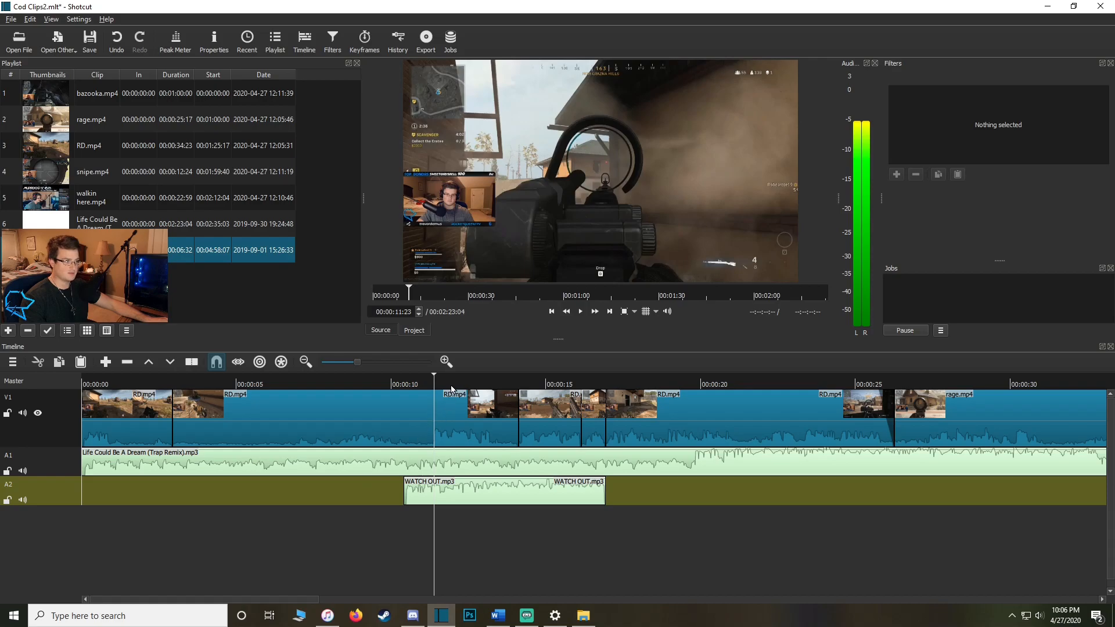
key(space)
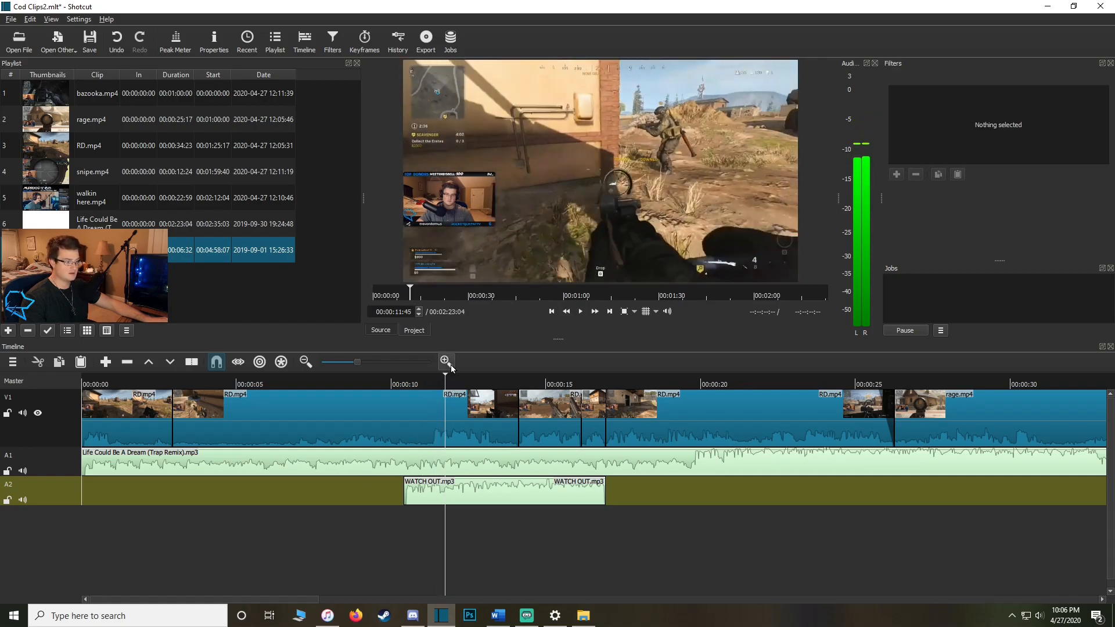
drag(446, 385, 435, 388)
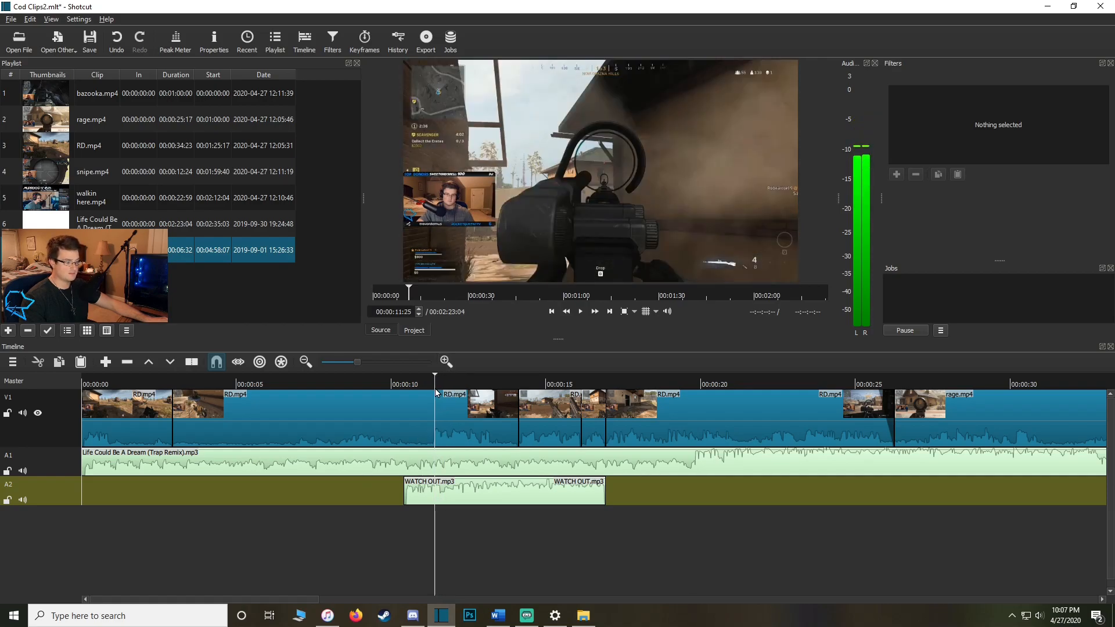
click(498, 491)
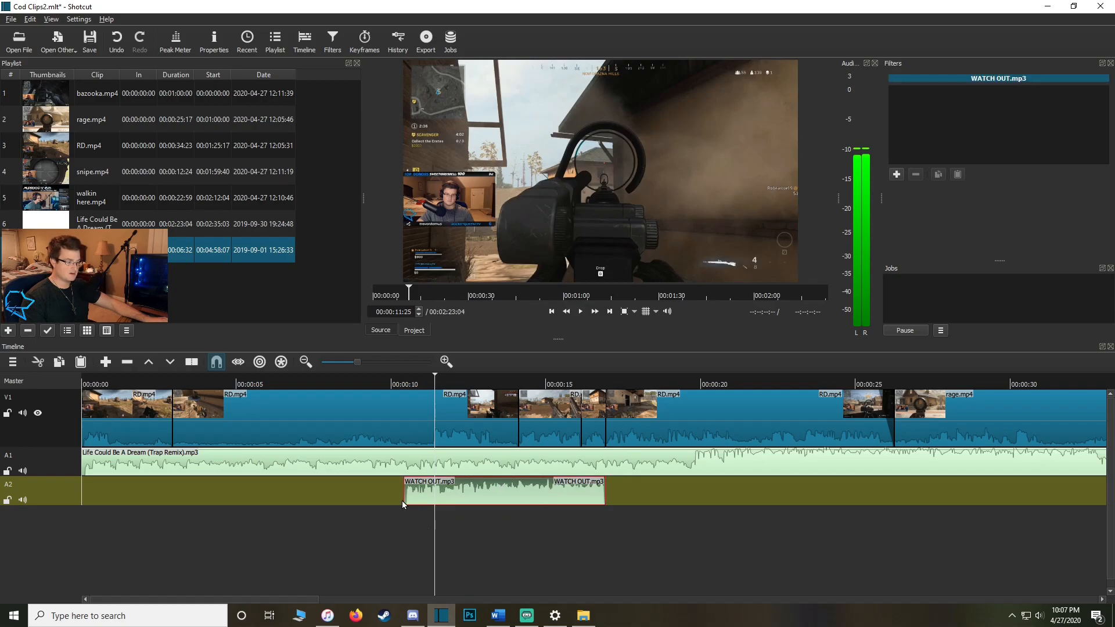
Hide and mute video track V1 and mute music track A1, leaving only A2 audible.
click(38, 413)
click(22, 414)
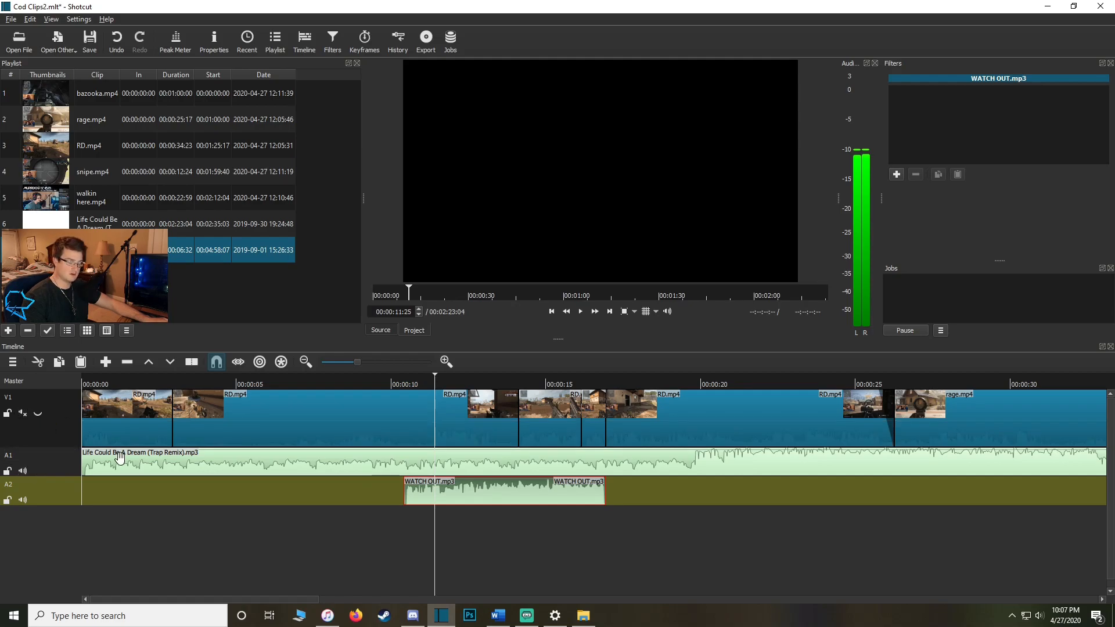
click(169, 385)
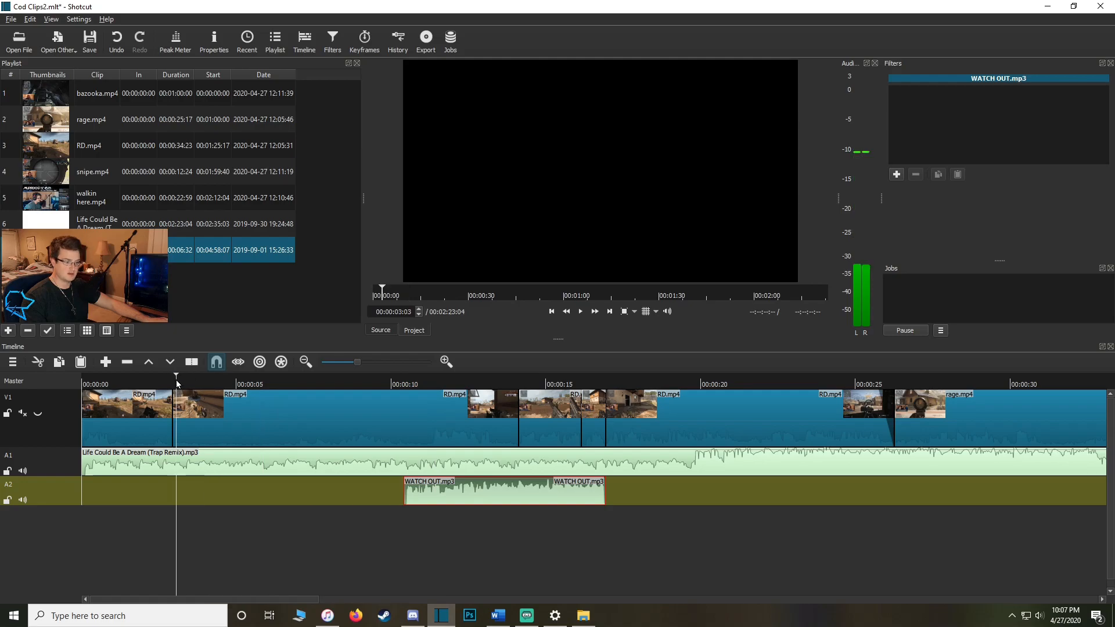
click(23, 471)
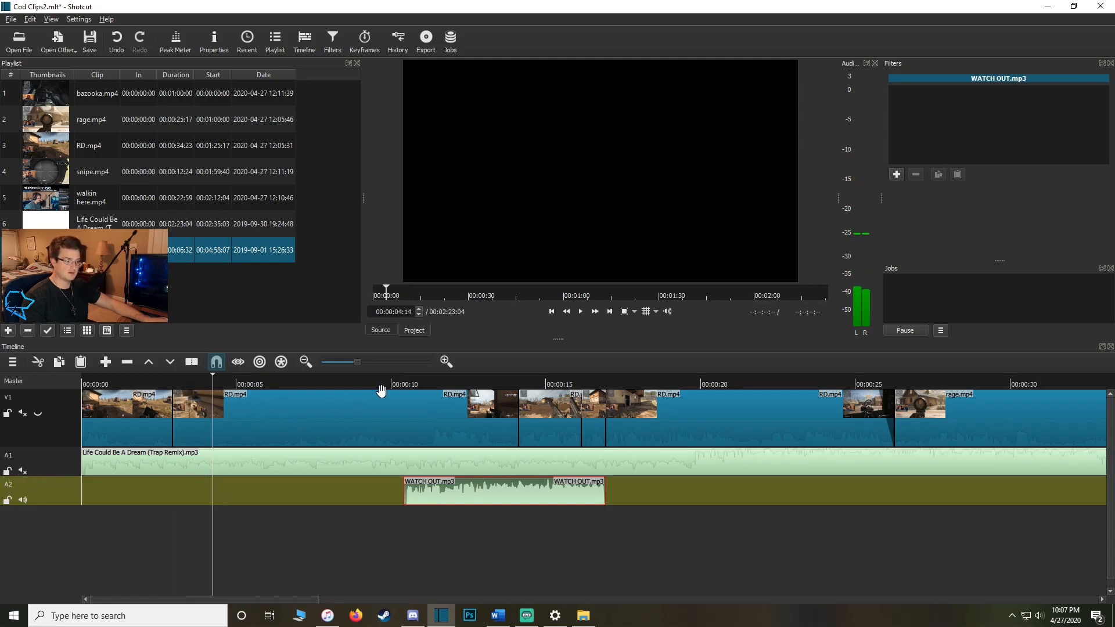
Play WATCH OUT.mp3 on its own from about 00:00:10 to 00:00:14:52.
click(398, 392)
click(398, 381)
key(space)
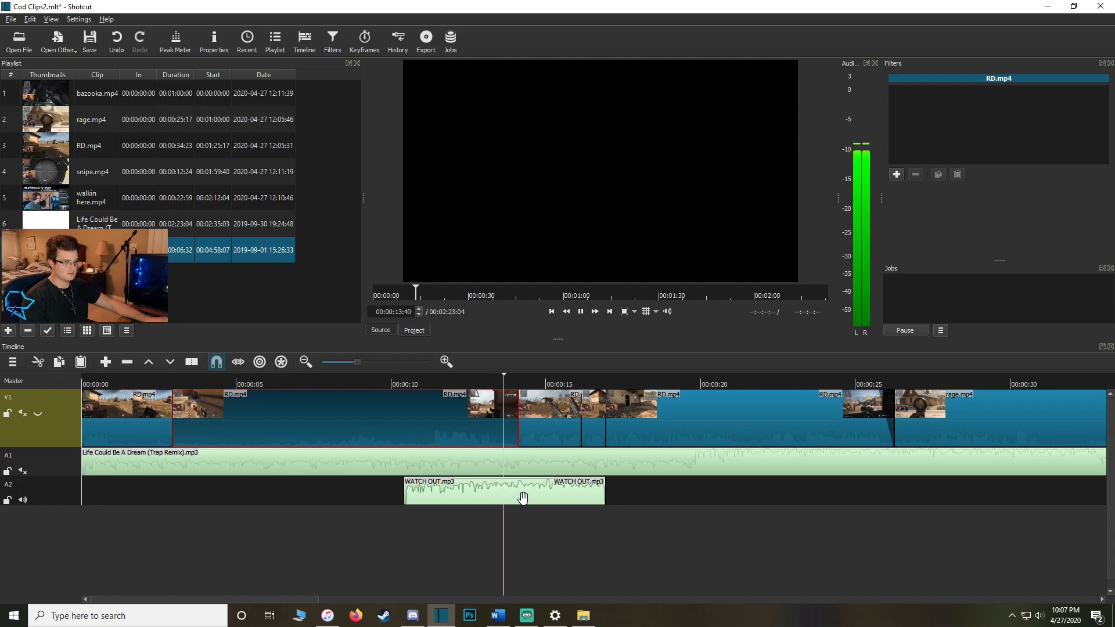
key(space)
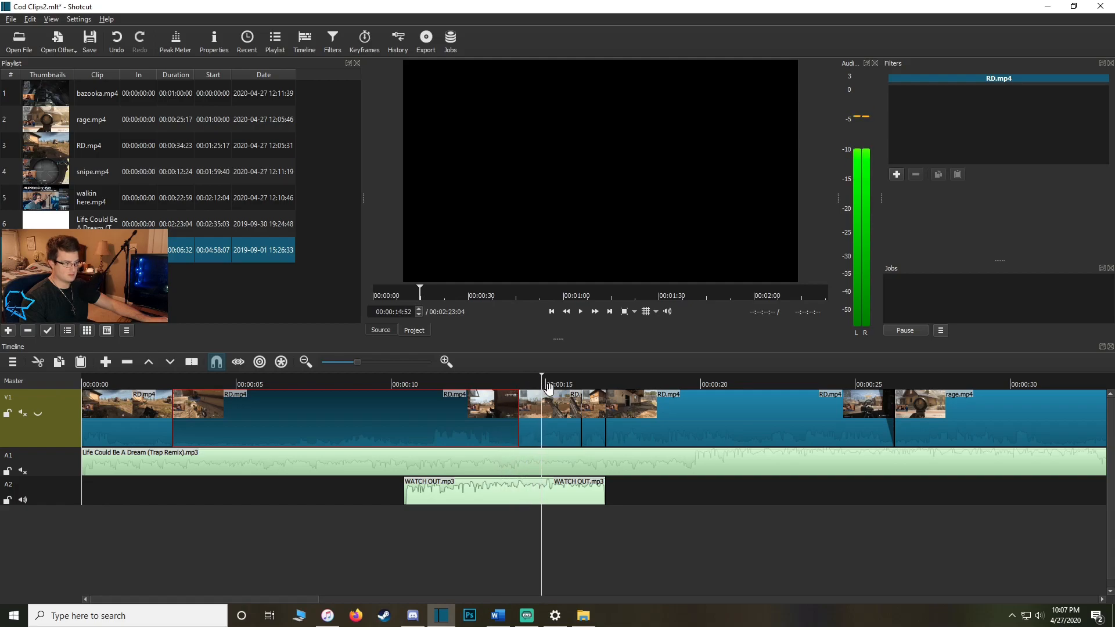
Locate the cut point in WATCH OUT.mp3 by ear and split the clip on A2 at 00:00:14:08.
drag(542, 382, 518, 383)
drag(360, 361, 379, 360)
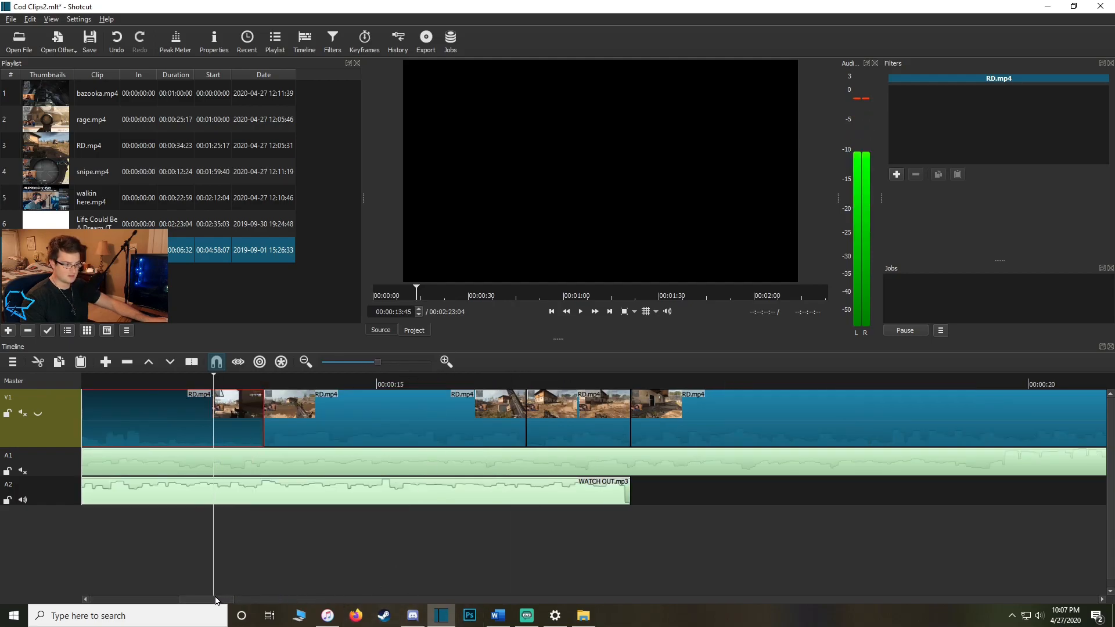
drag(213, 599, 205, 601)
drag(394, 377, 345, 379)
key(space)
key(space)
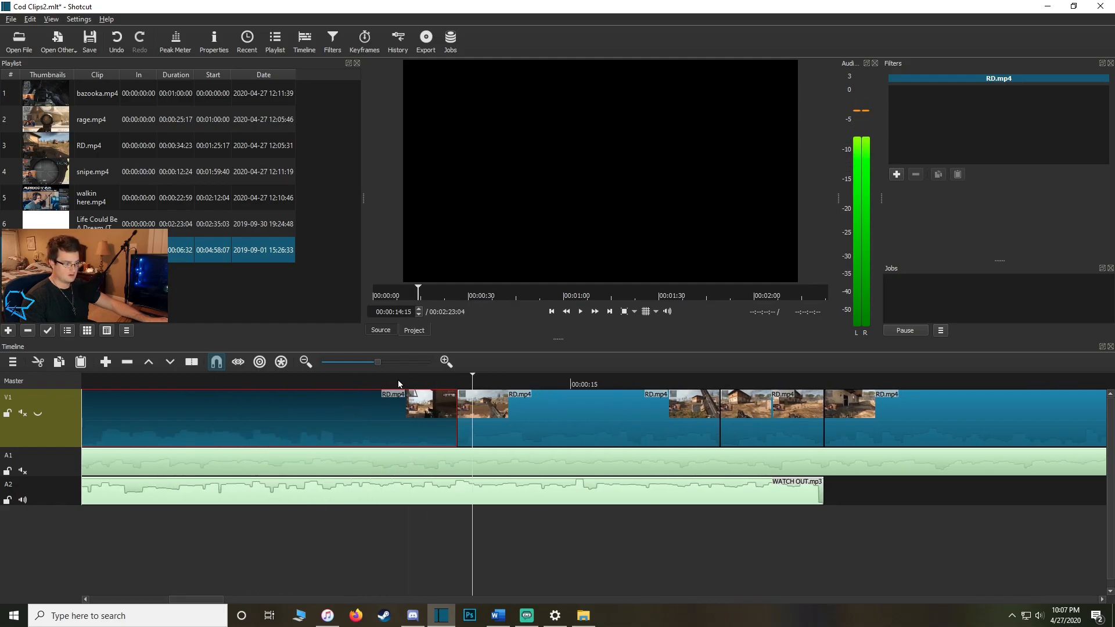
drag(475, 388, 459, 399)
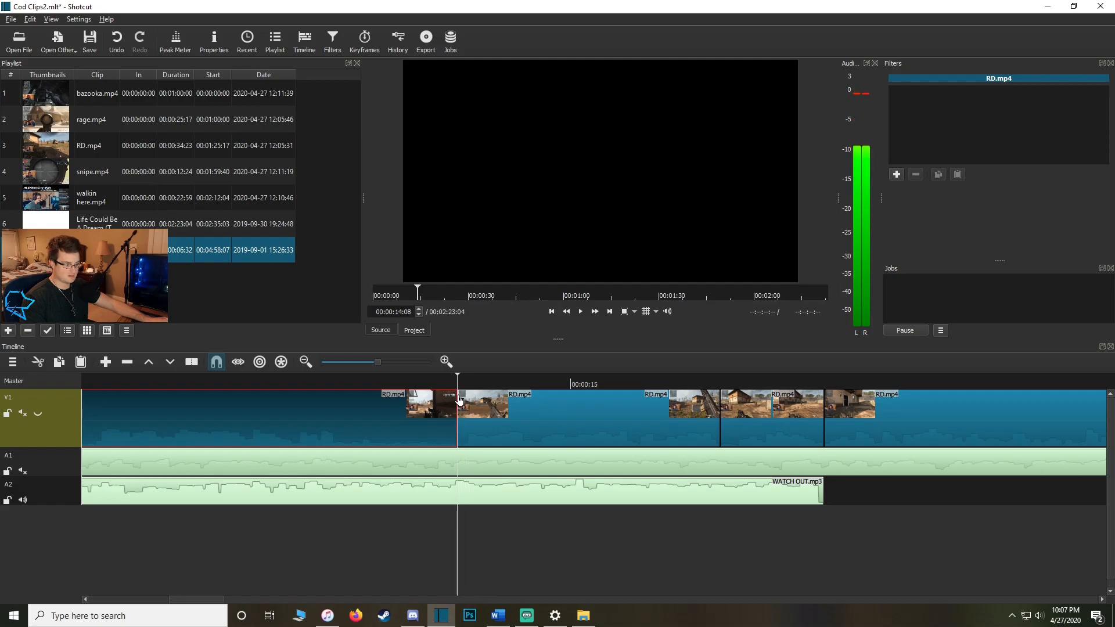
click(446, 493)
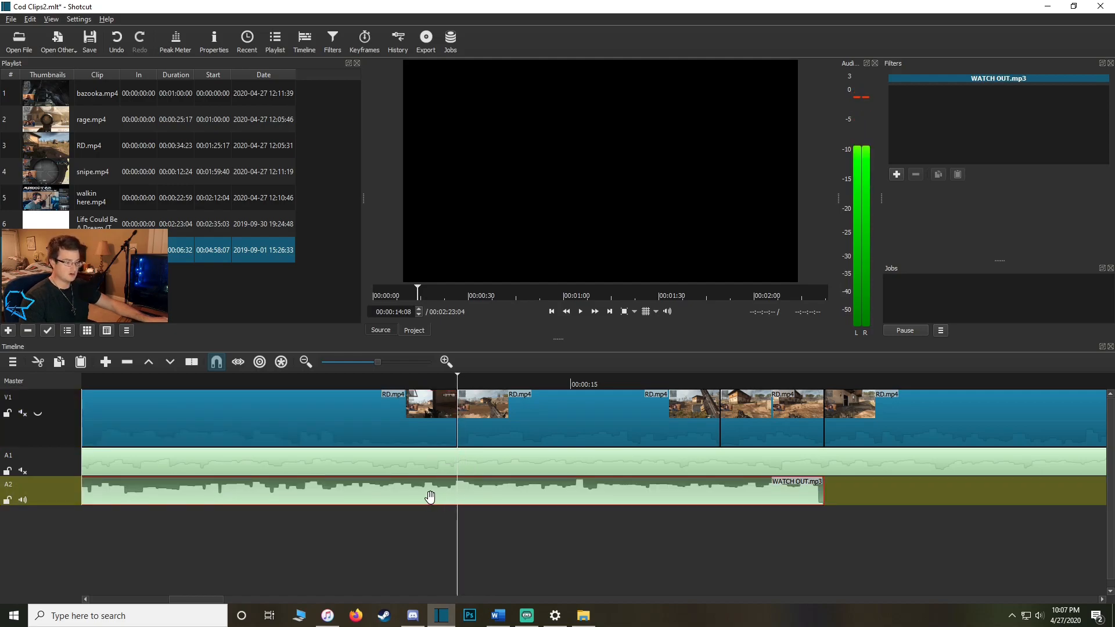
key(s)
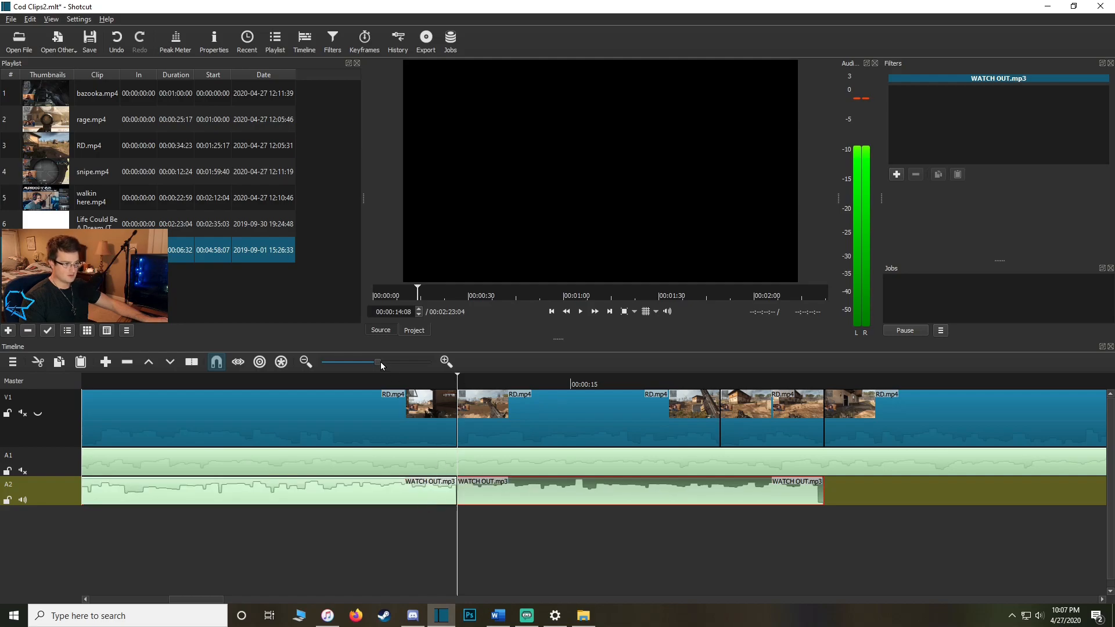
Unmute and show video track V1 again and move the playhead to 00:00:11:24.
drag(370, 363, 353, 365)
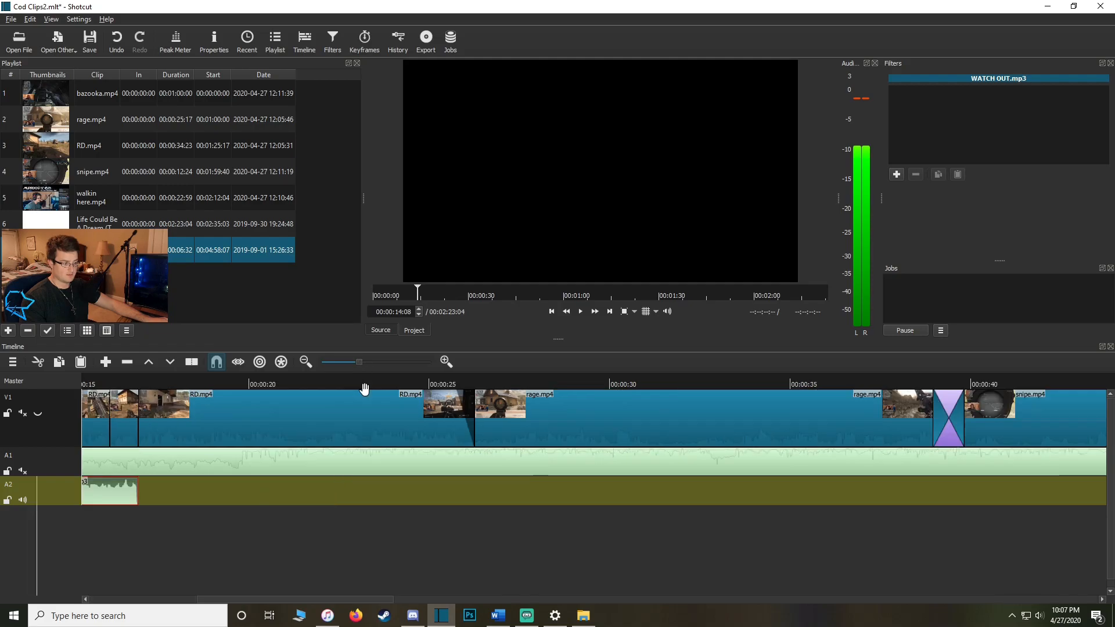
click(22, 413)
click(37, 413)
drag(545, 391, 493, 390)
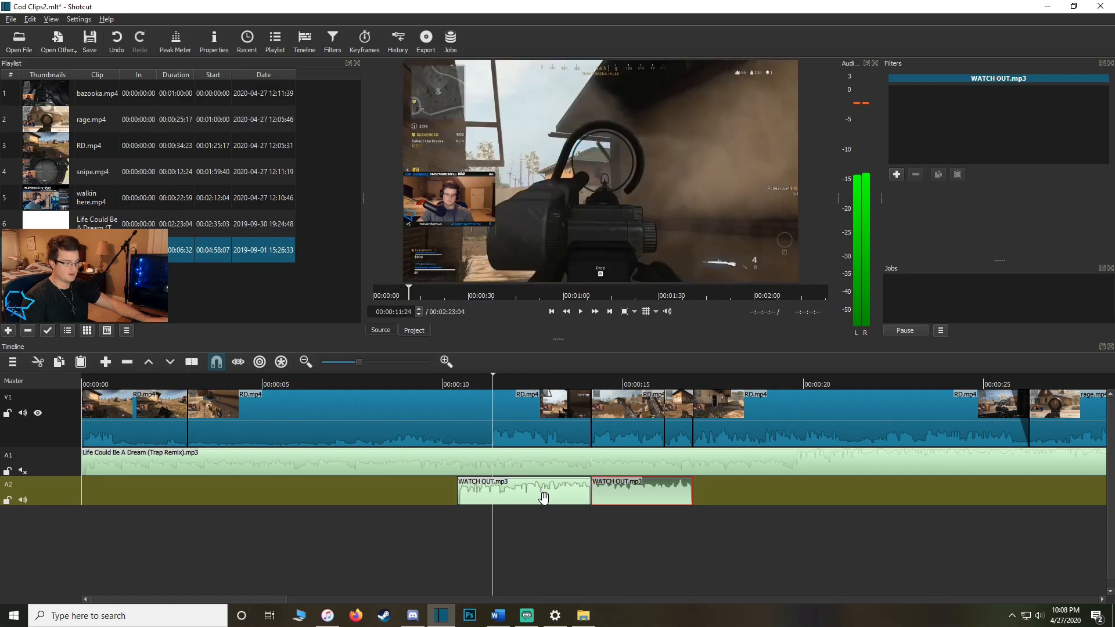
Move the two WATCH OUT.mp3 pieces on A2 so the second starts at 00:00:11:24 and the first ends directly against it.
drag(550, 496, 394, 497)
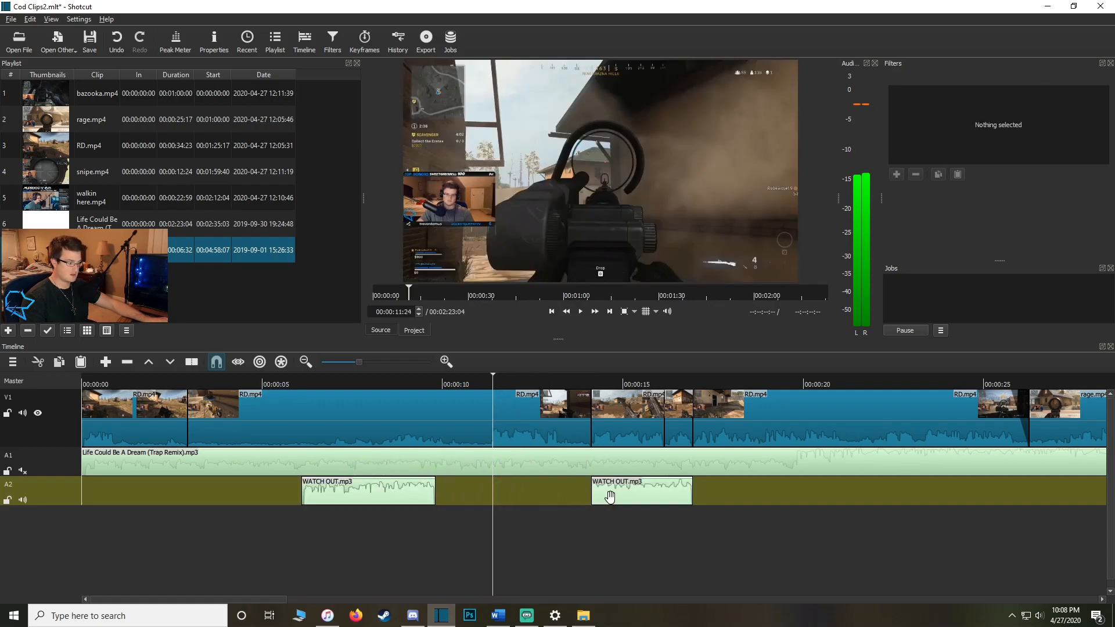
drag(636, 495, 530, 491)
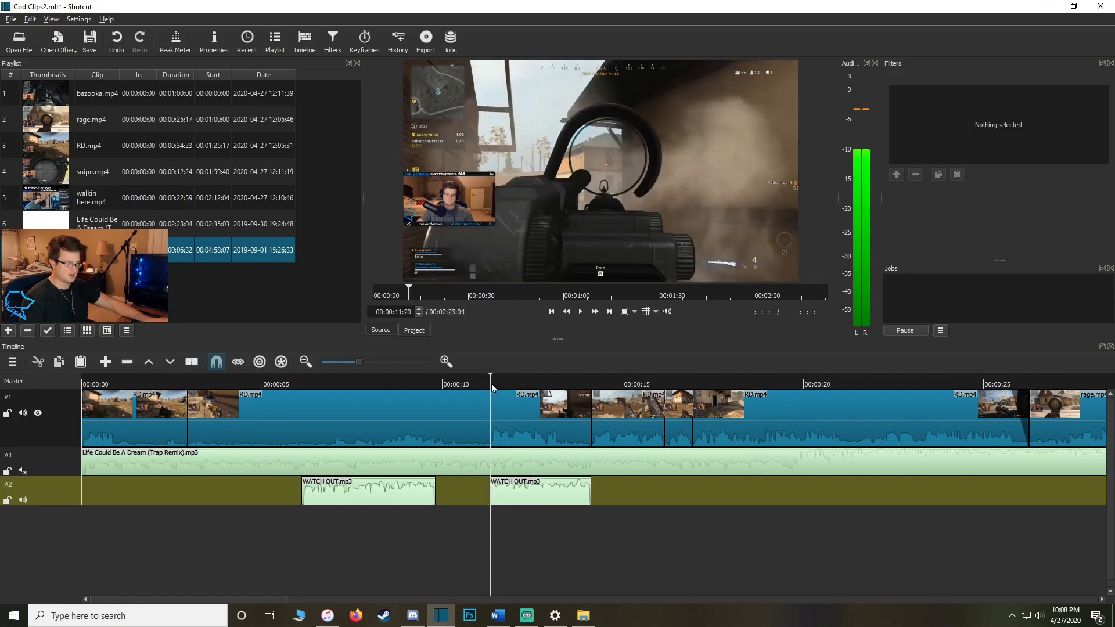
mouse_move(528, 492)
mouse_down()
mouse_move(548, 495)
mouse_move(529, 493)
mouse_up()
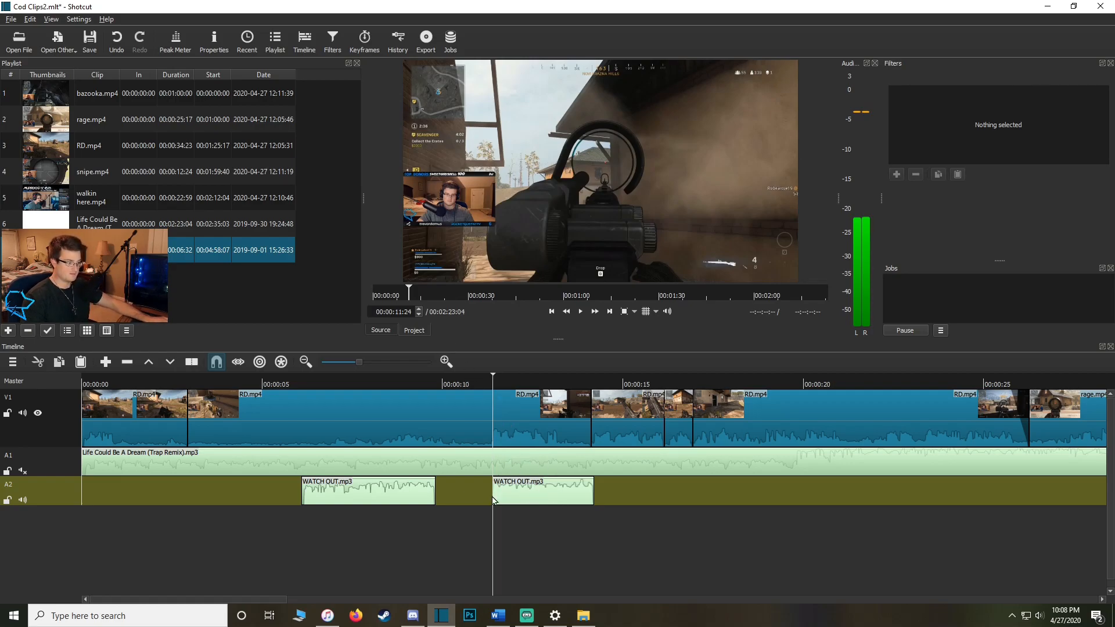
drag(368, 492, 430, 494)
Play the gameplay with the repositioned WATCH OUT.mp3 pieces from about 00:00:07 to 00:00:14:27.
drag(441, 388, 341, 386)
key(space)
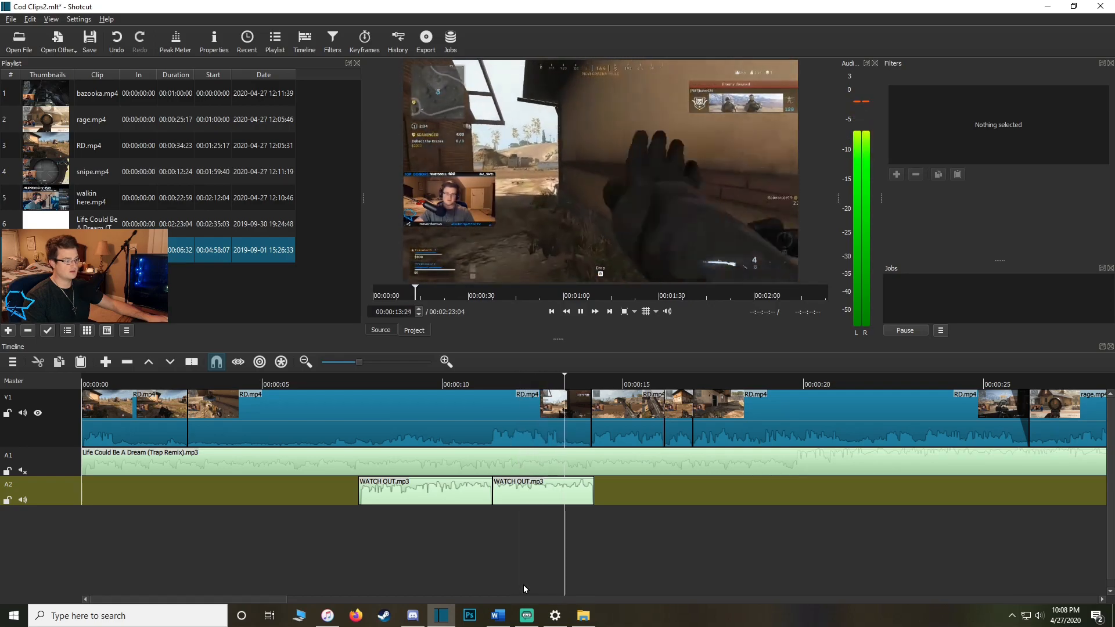
key(space)
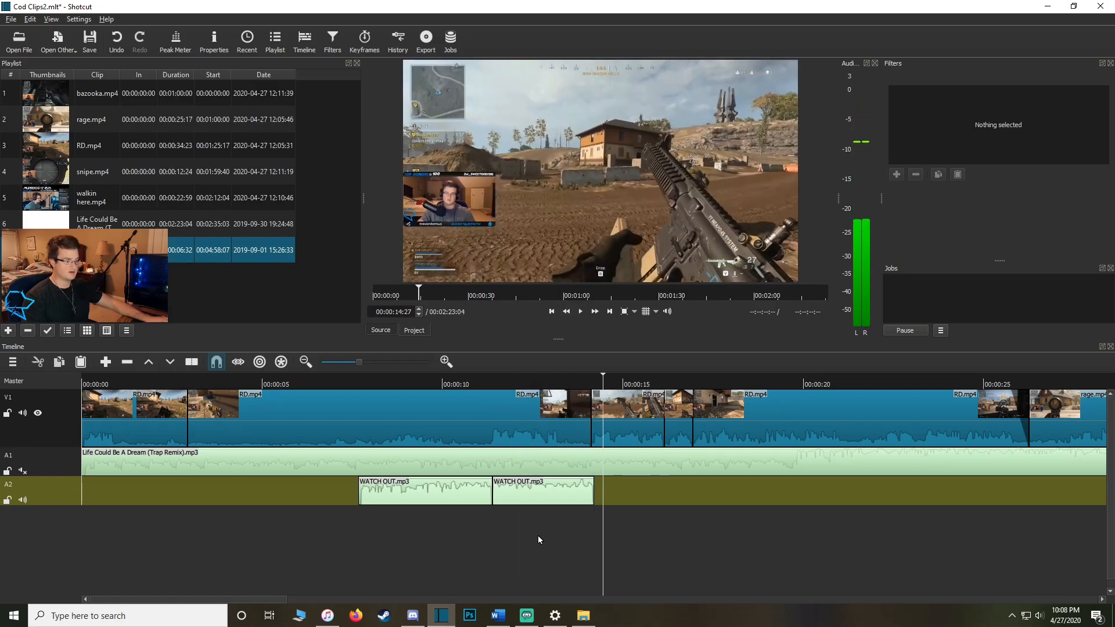
Add a Gain / Volume filter to the second WATCH OUT.mp3 piece on A2 and set its level to -10.6 dB.
click(553, 491)
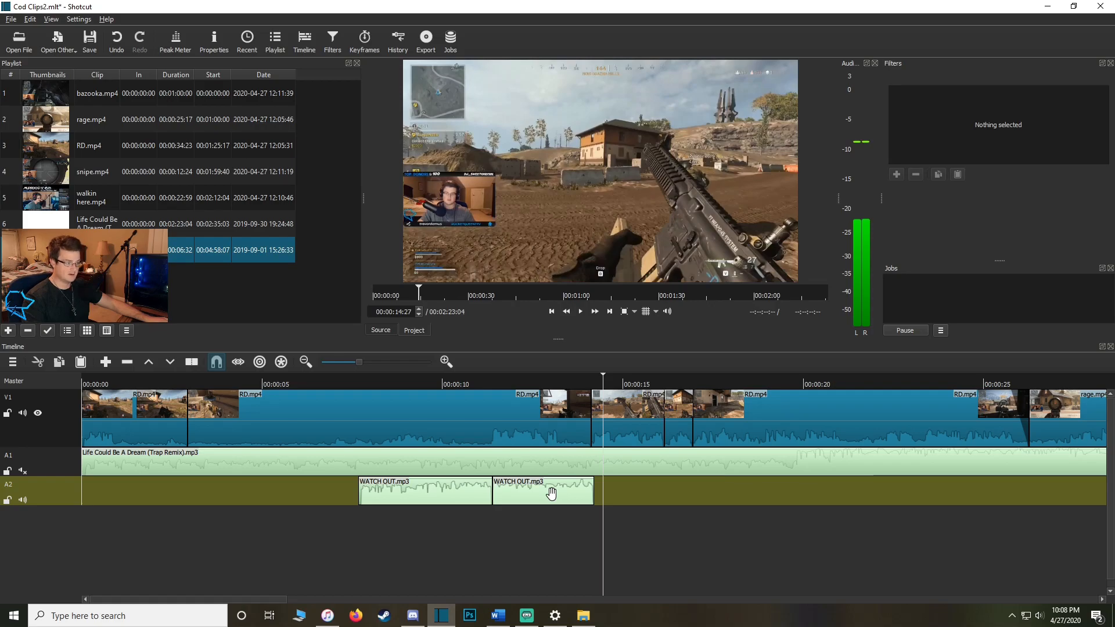
click(897, 175)
click(915, 108)
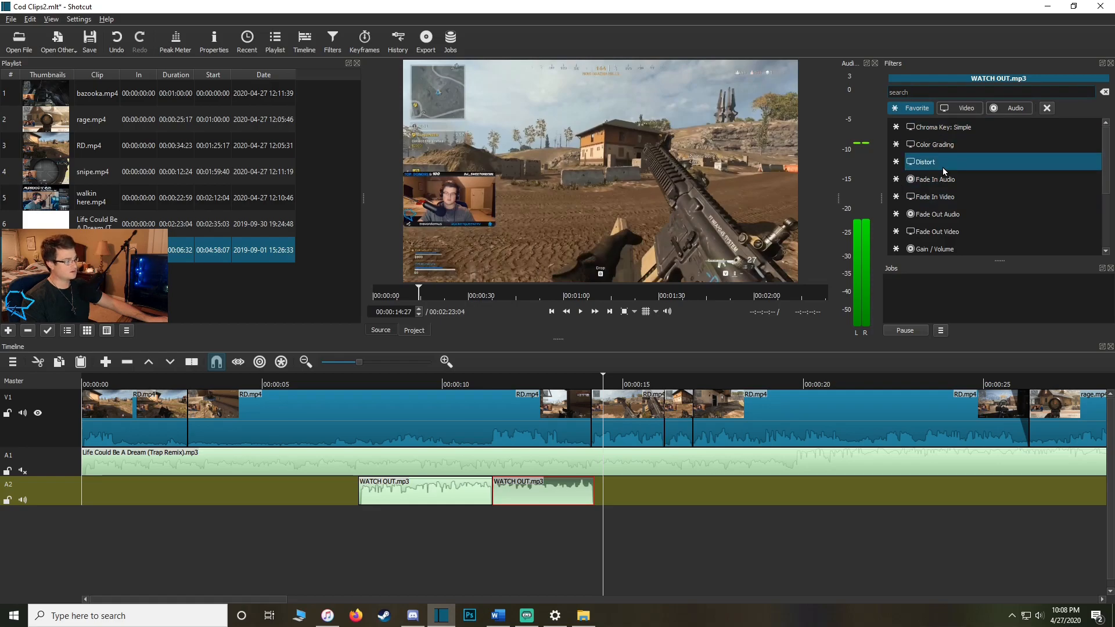
click(965, 227)
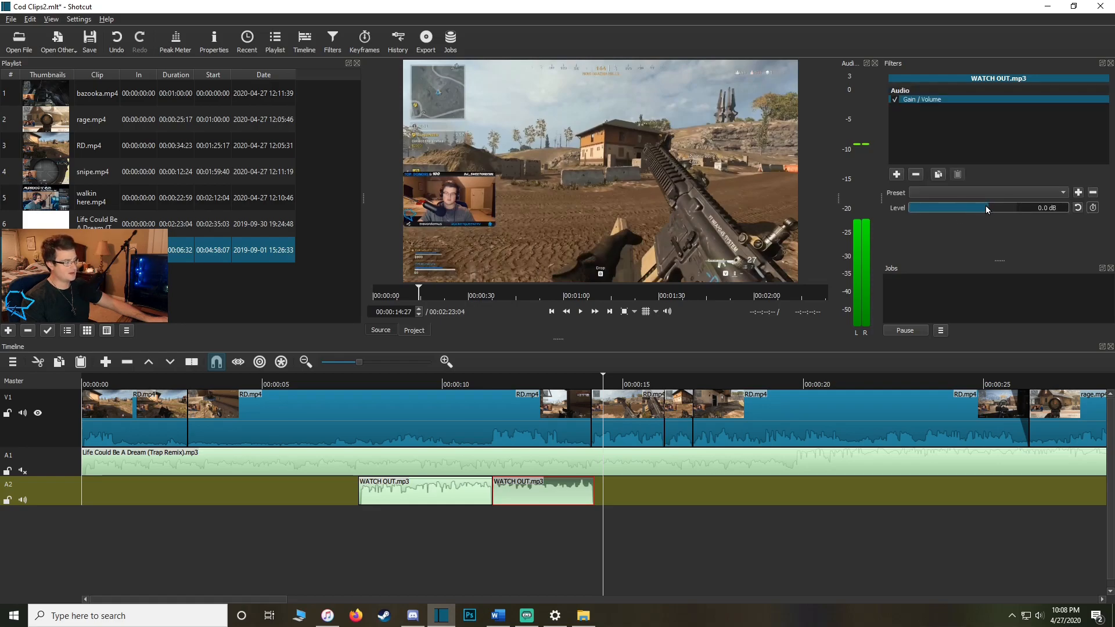
drag(985, 204, 978, 207)
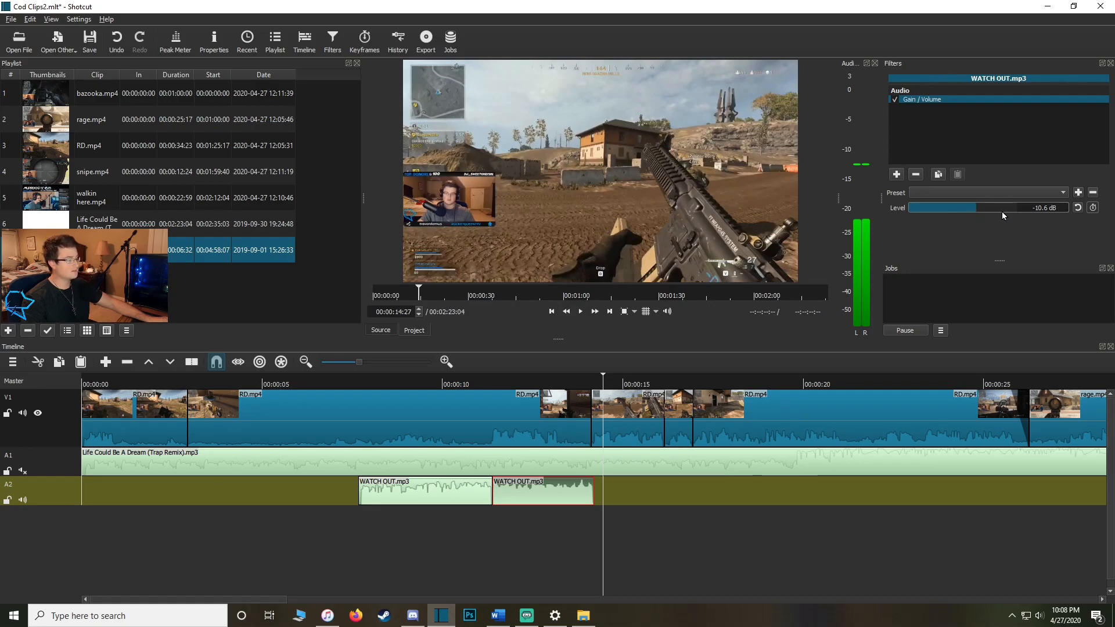
Copy the Gain / Volume filter from the second WATCH OUT.mp3 piece and paste it onto the first piece on A2.
click(939, 175)
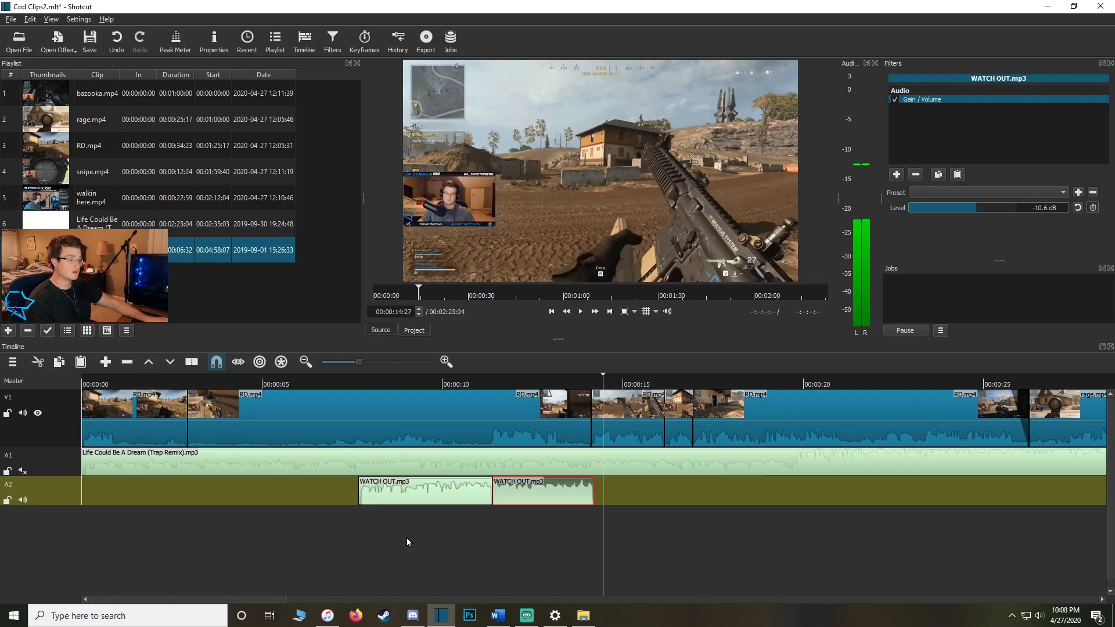
click(416, 488)
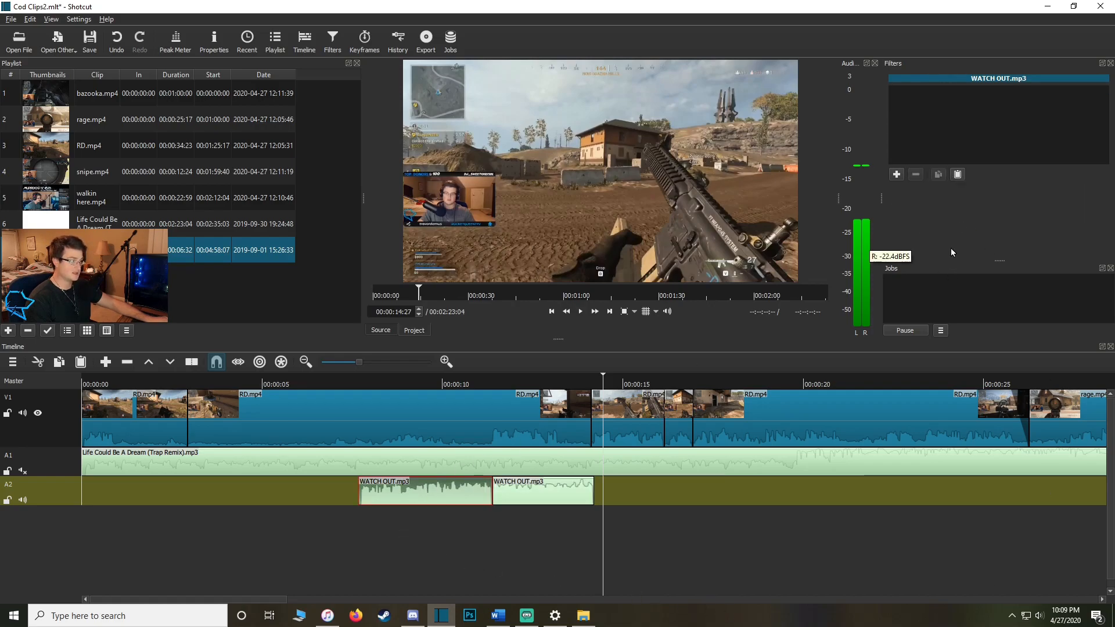
click(533, 492)
click(445, 497)
click(519, 494)
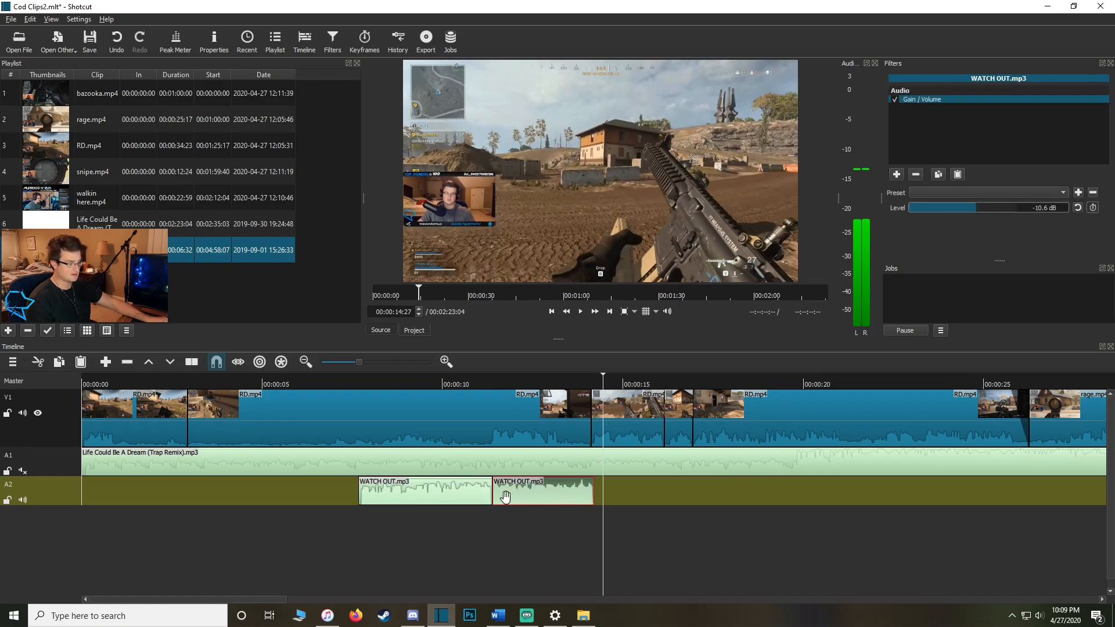
click(471, 500)
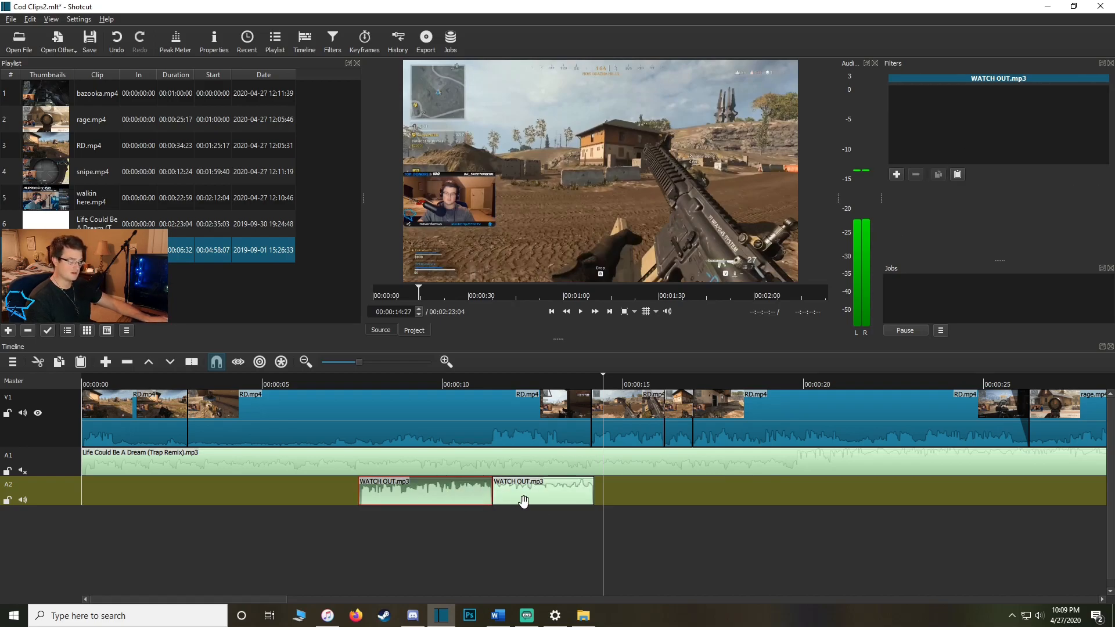
click(540, 495)
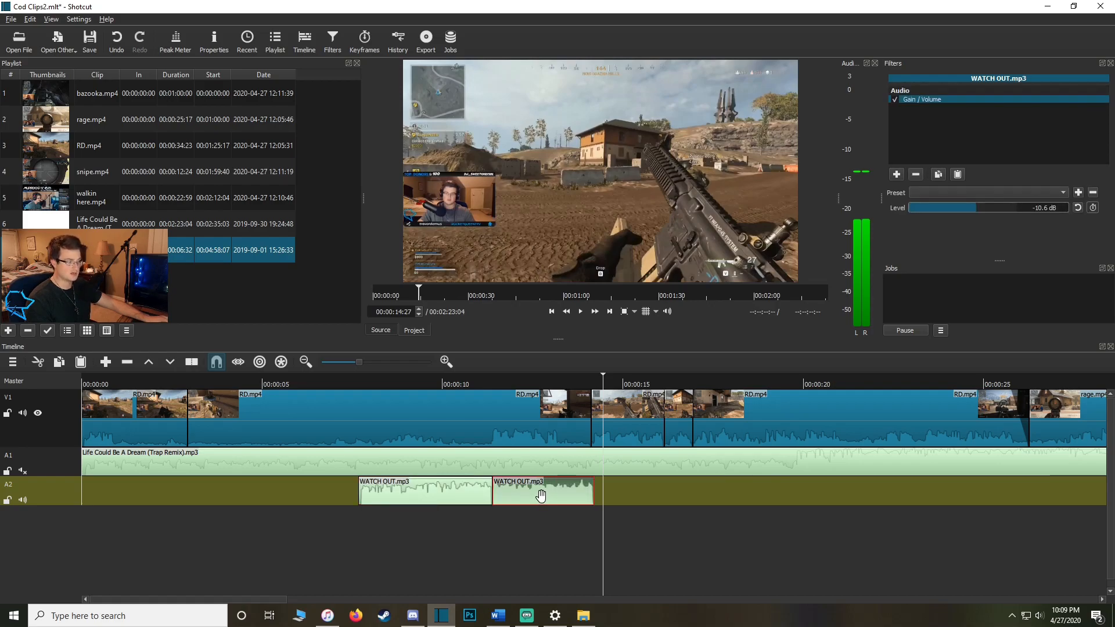
click(455, 496)
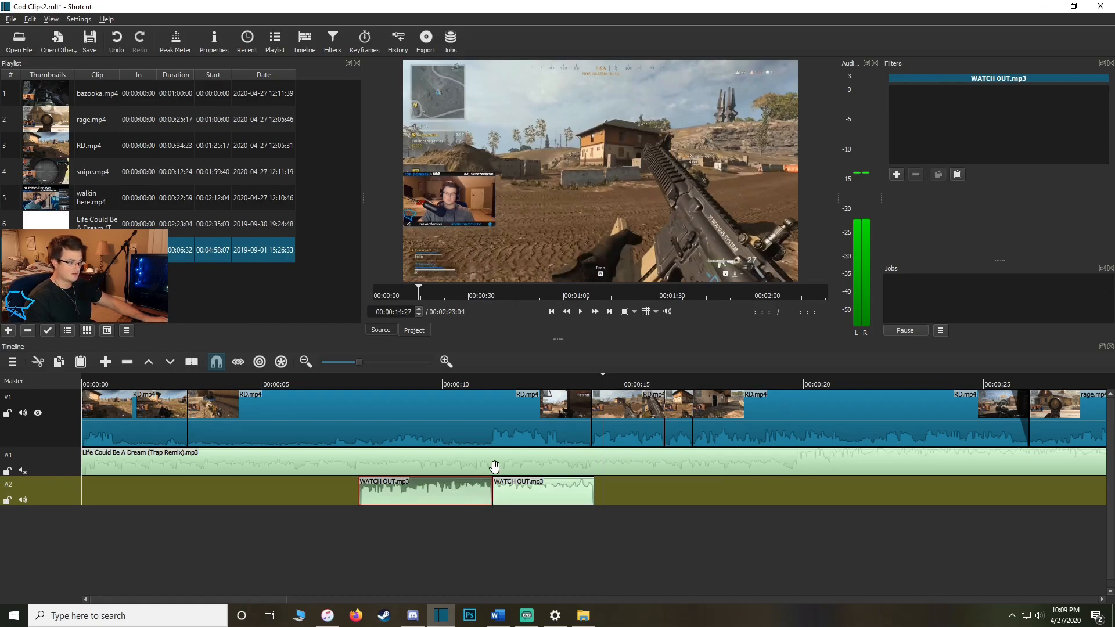
click(957, 175)
Unmute music track A1 and play the full mix from about 00:00:05 to 00:00:19:20.
drag(410, 385, 294, 385)
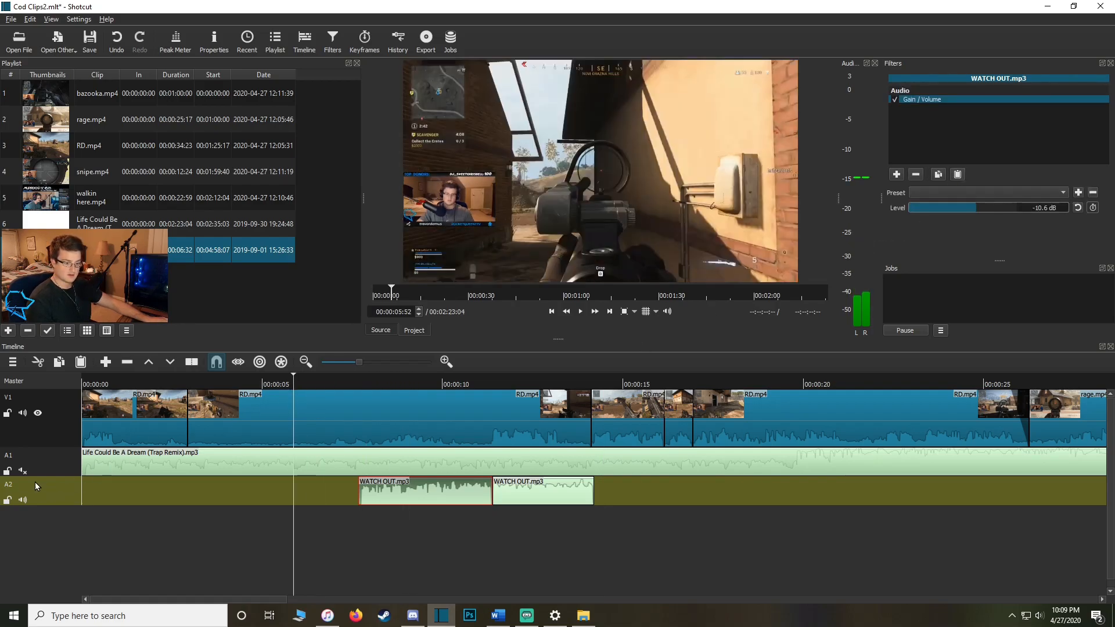
click(24, 472)
drag(294, 383, 278, 392)
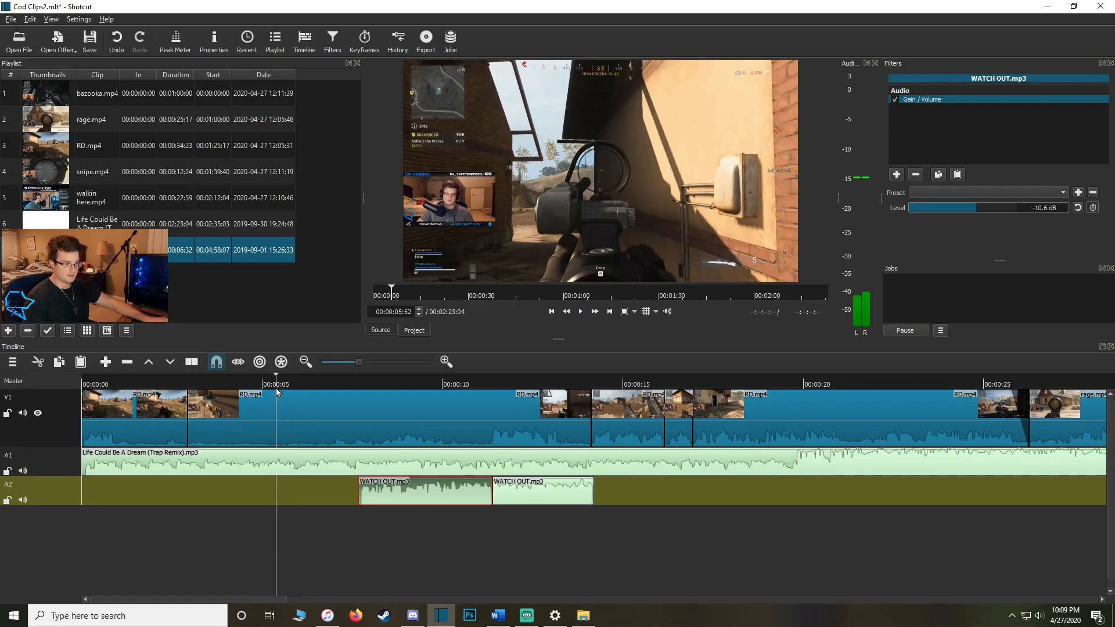
key(space)
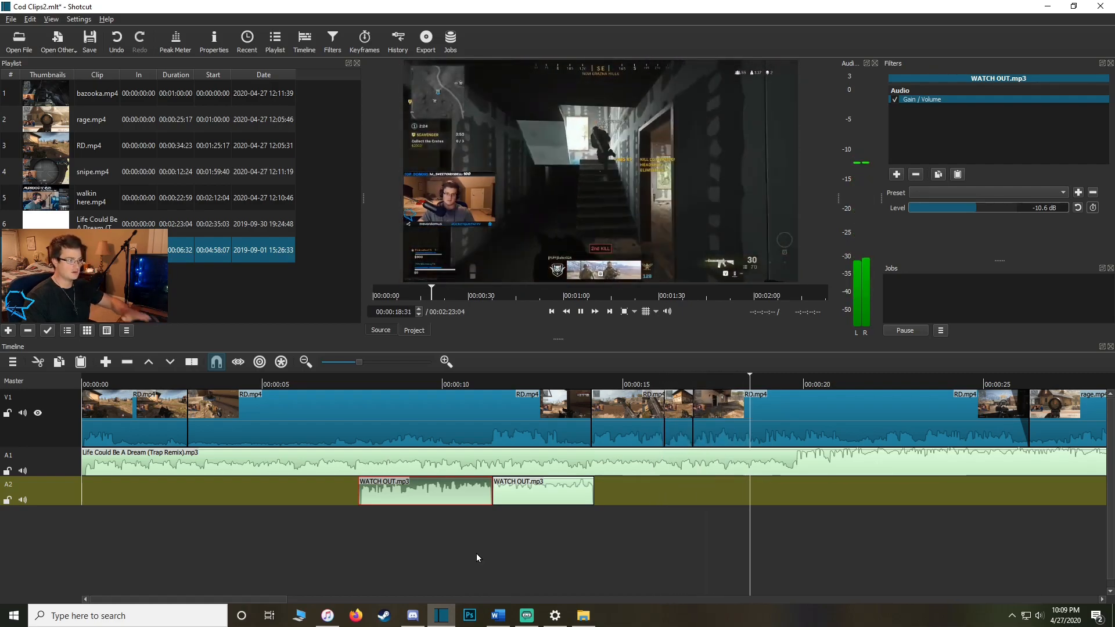
key(space)
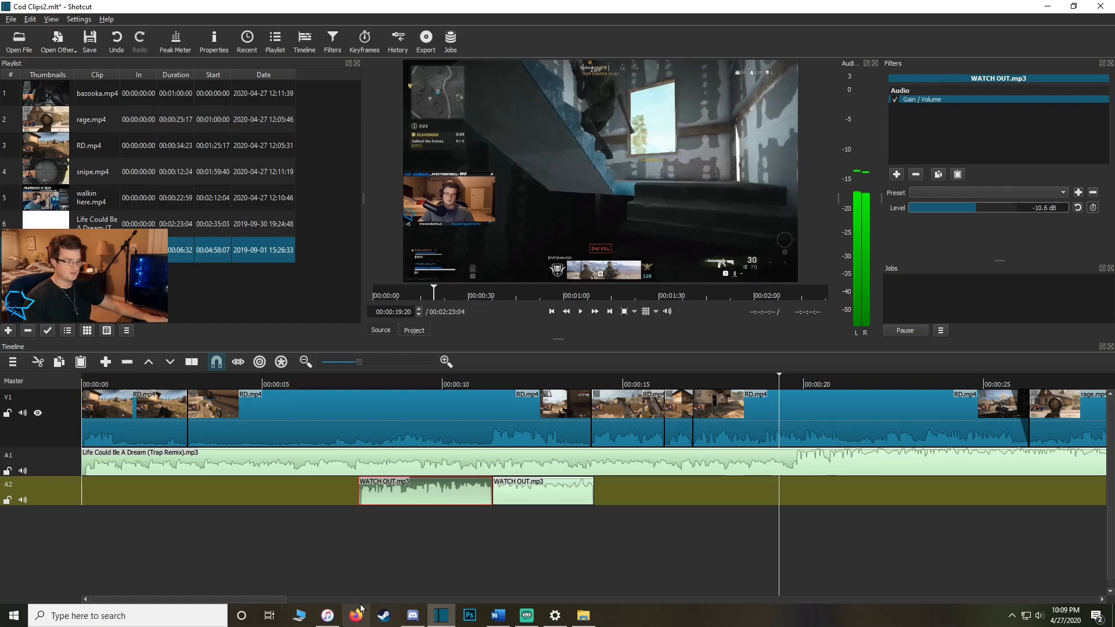
Add a second video track above V1 and move the playhead to 00:00:12:13.
right_click(423, 540)
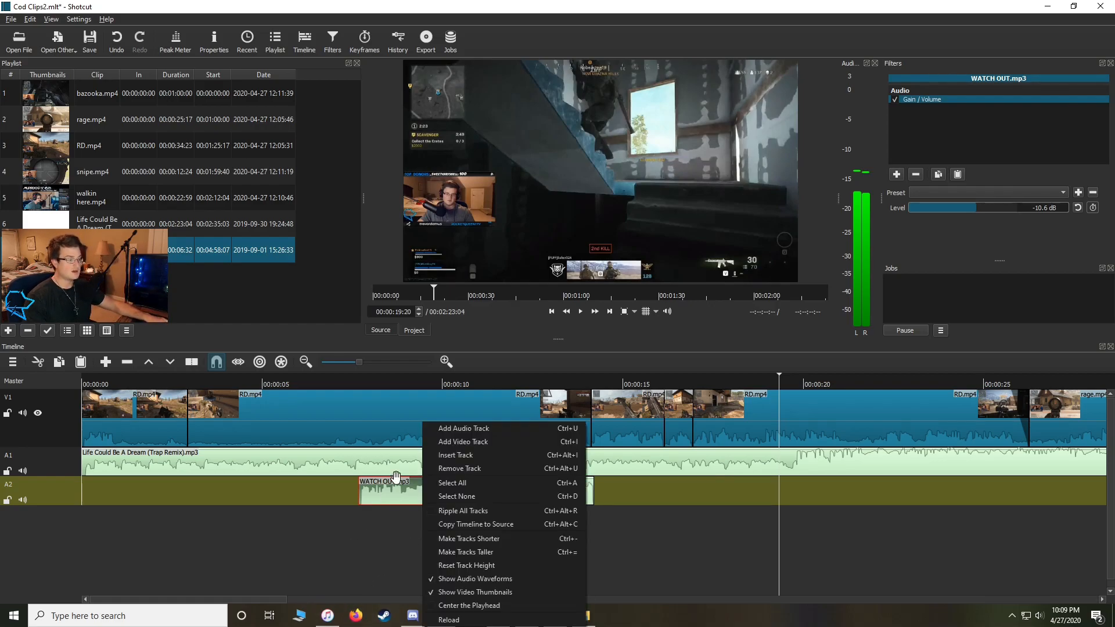
click(483, 443)
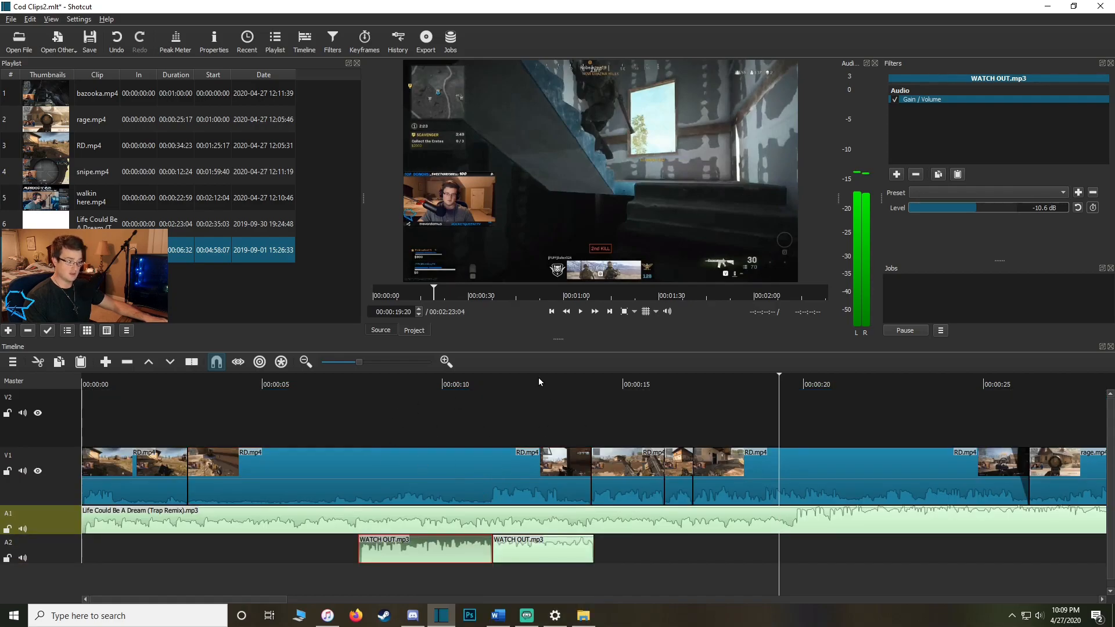
click(522, 383)
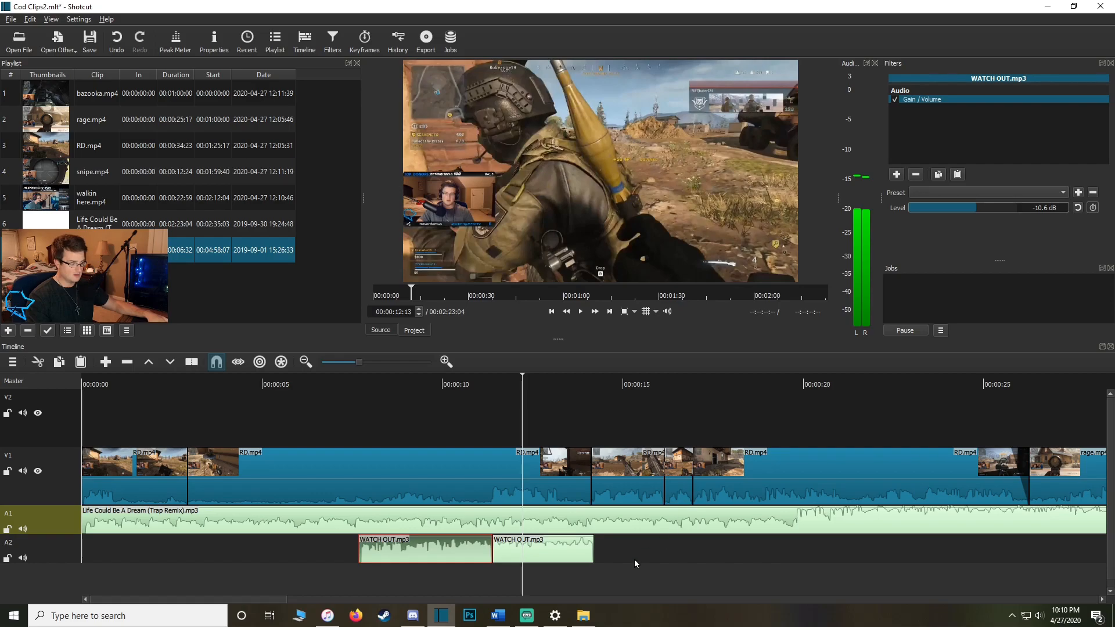
Add the Jameson Laugh green screen video from the Meme Videos folder to the playlist and preview it.
click(583, 615)
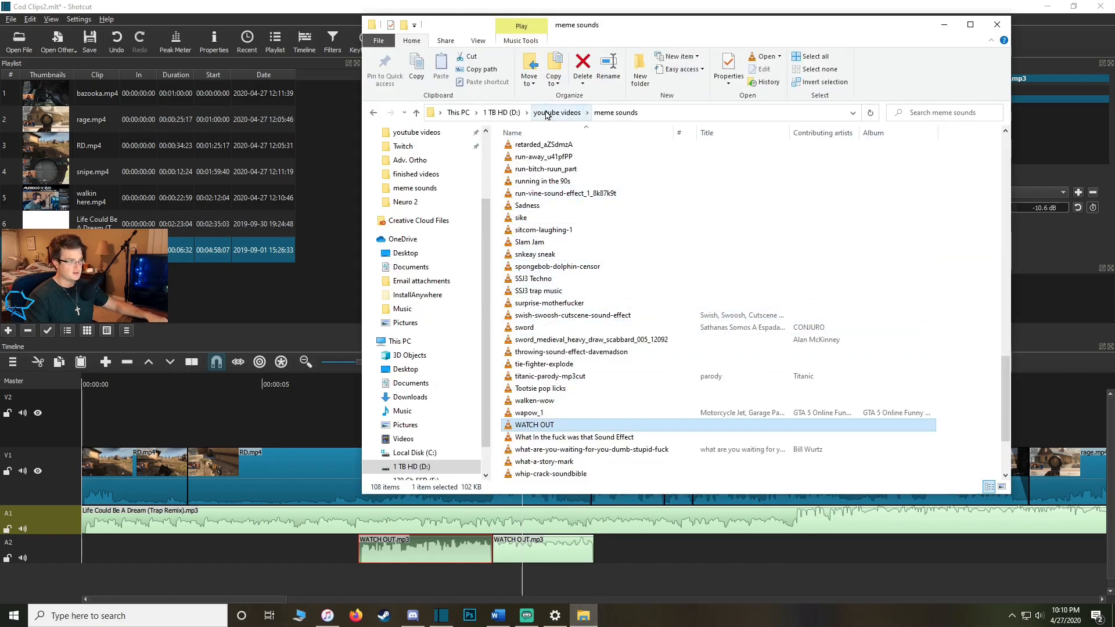
click(563, 112)
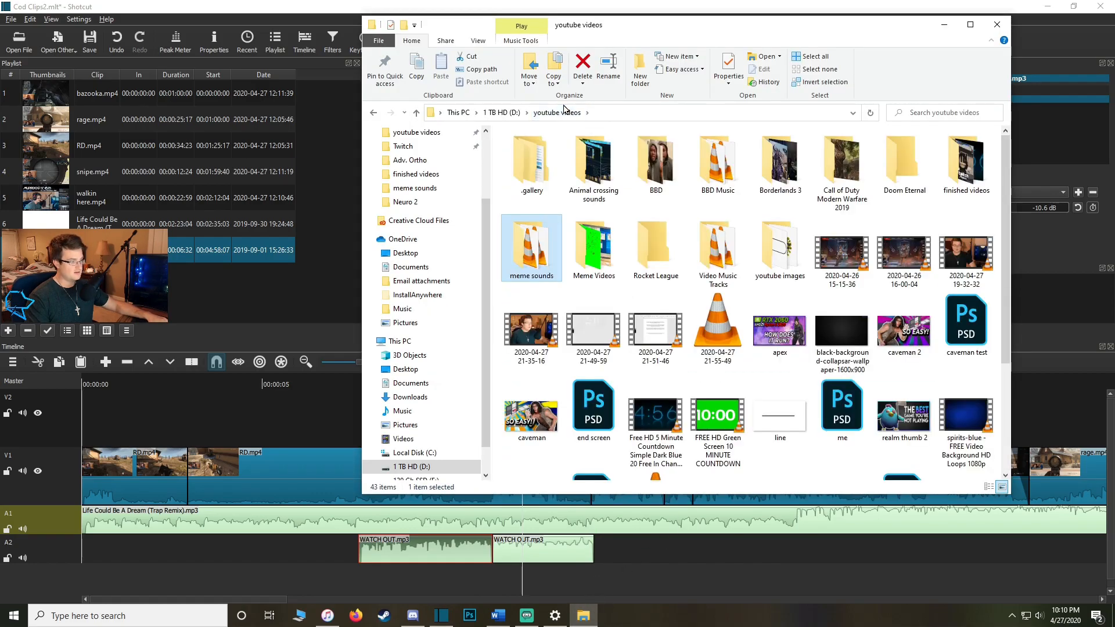
double_click(592, 253)
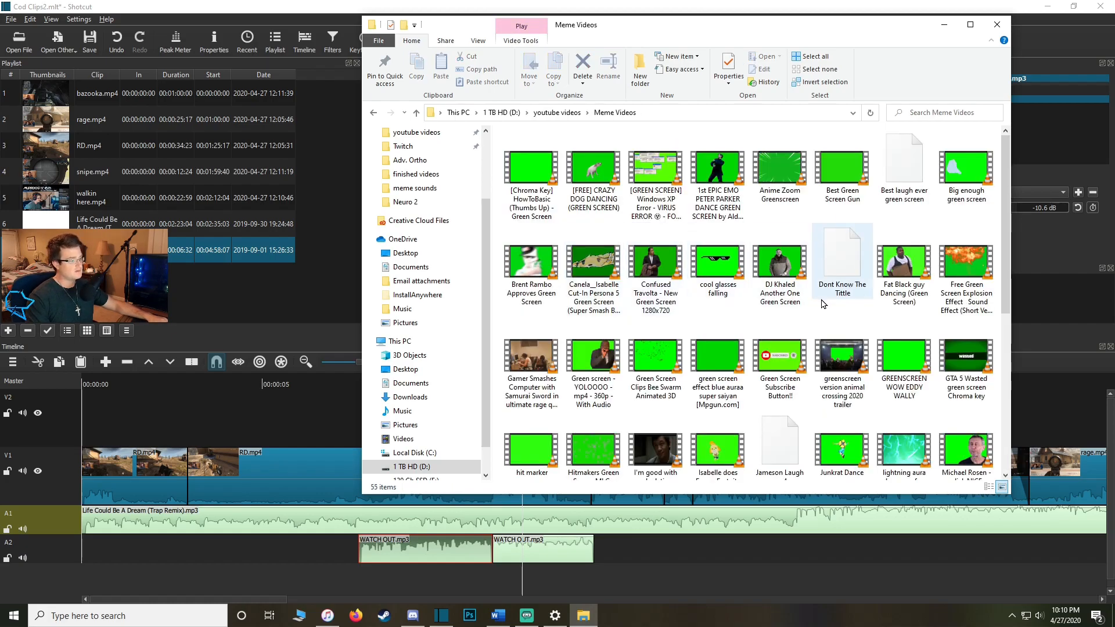
scroll(799, 270, down, 3)
click(794, 262)
drag(783, 266, 87, 273)
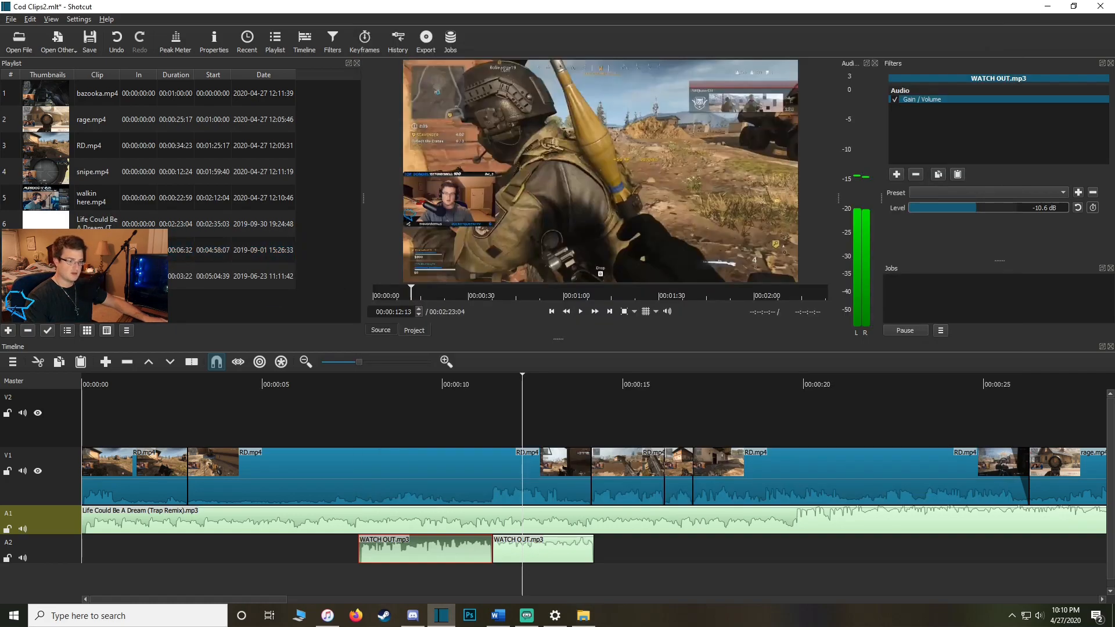
double_click(244, 277)
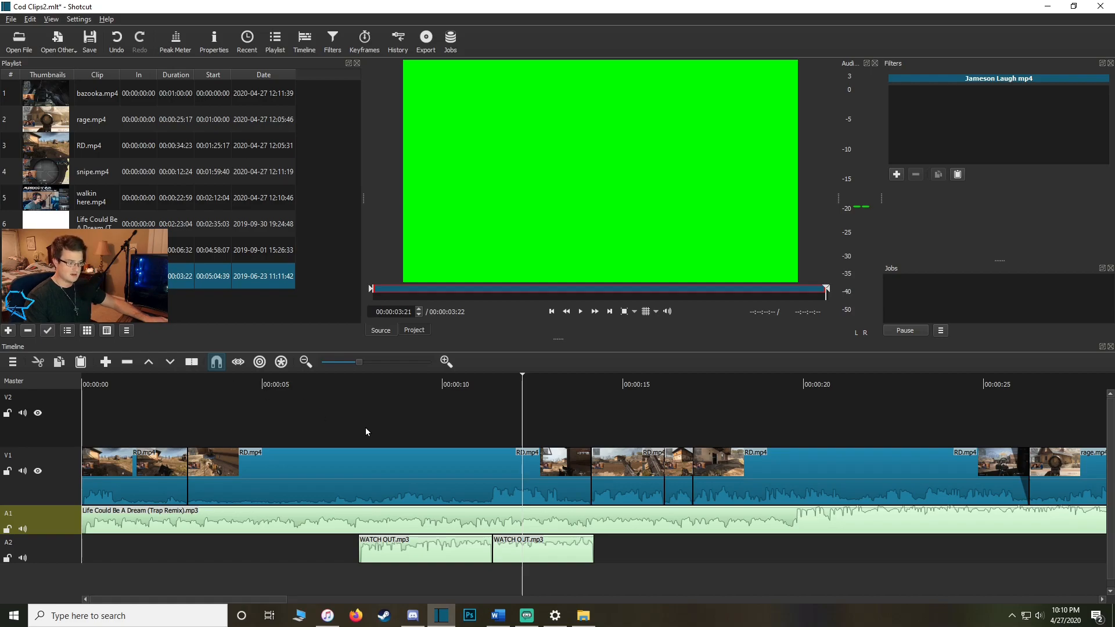
Play the gameplay from about 00:00:11 to 00:00:13:44 and place the Jameson Laugh clip on V2 starting at about 00:00:13.
drag(520, 381, 471, 391)
key(space)
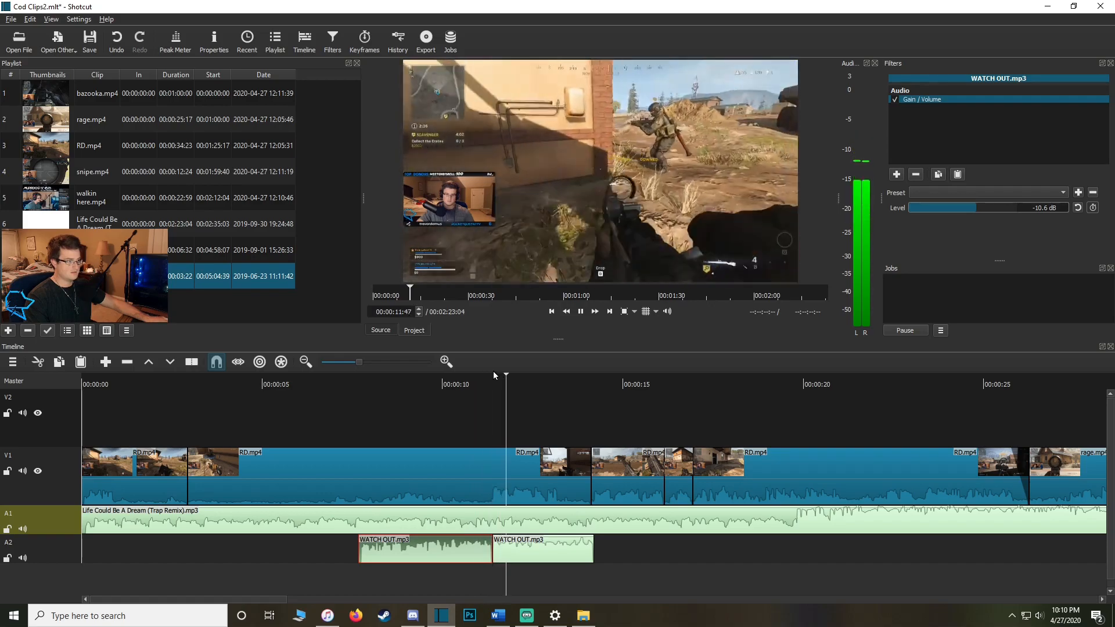
key(space)
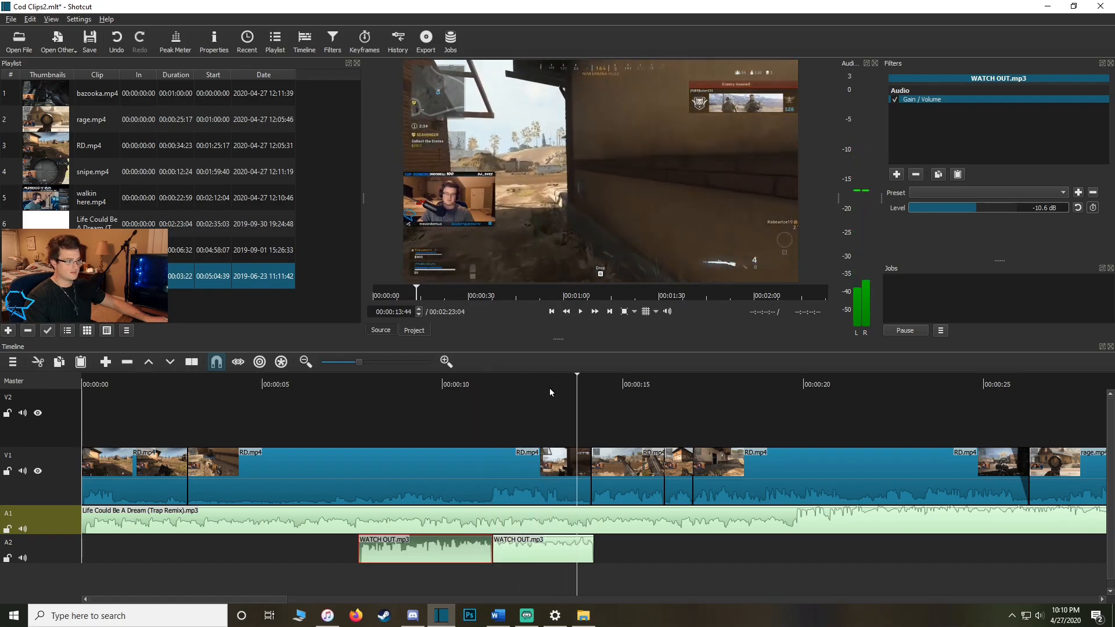
drag(233, 276, 592, 405)
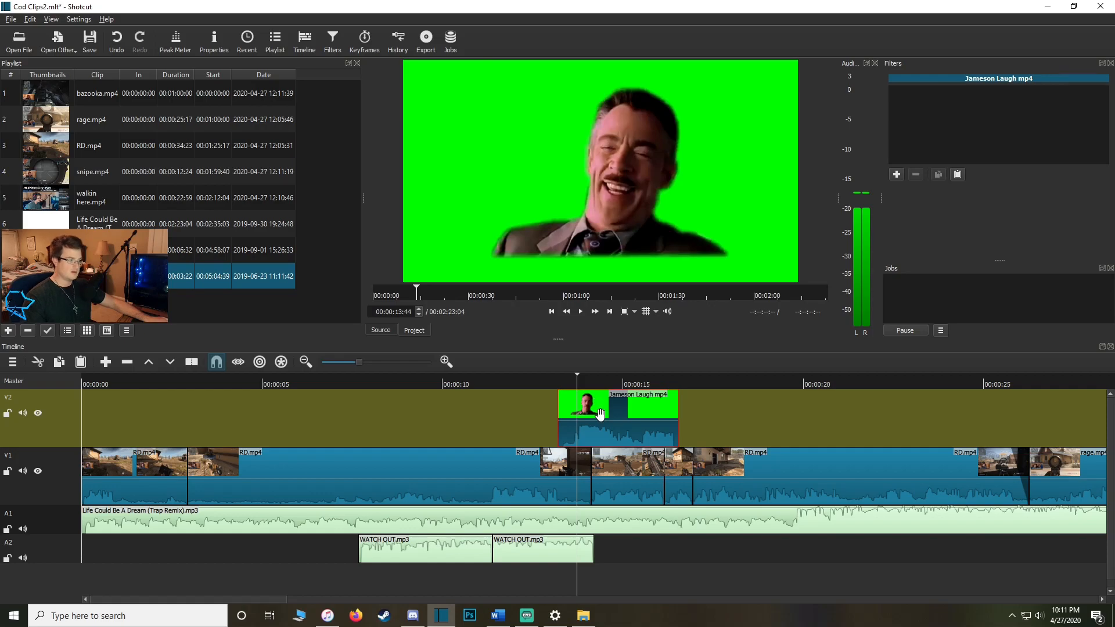
Play the gameplay from about 00:00:12 into the Jameson Laugh overlay and set the playhead on the overlay at 00:00:13:48.
click(531, 383)
key(space)
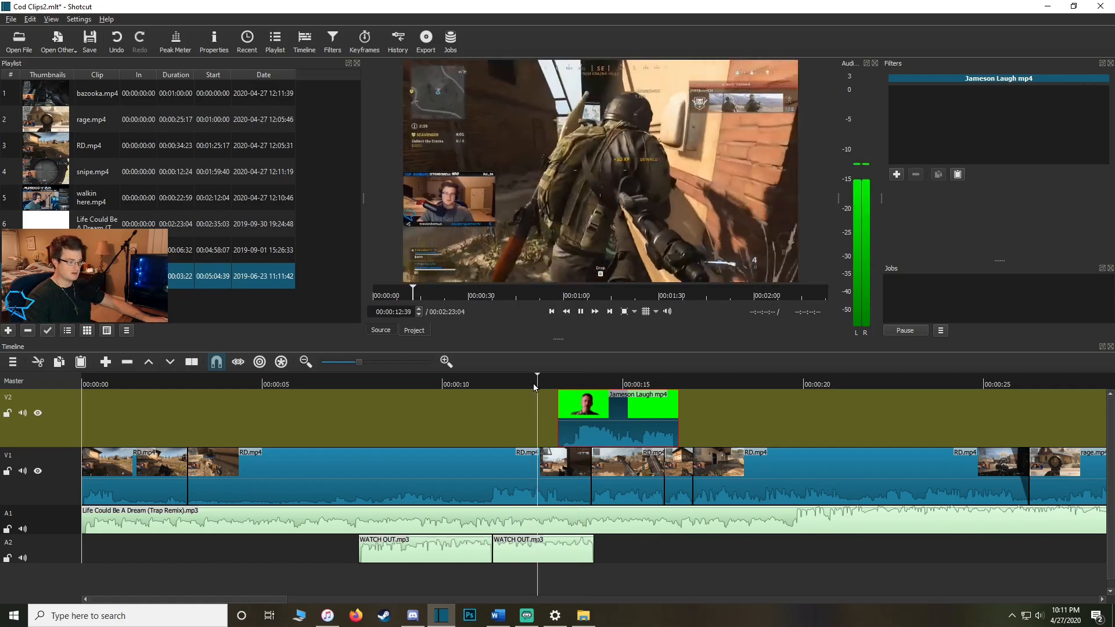
click(580, 383)
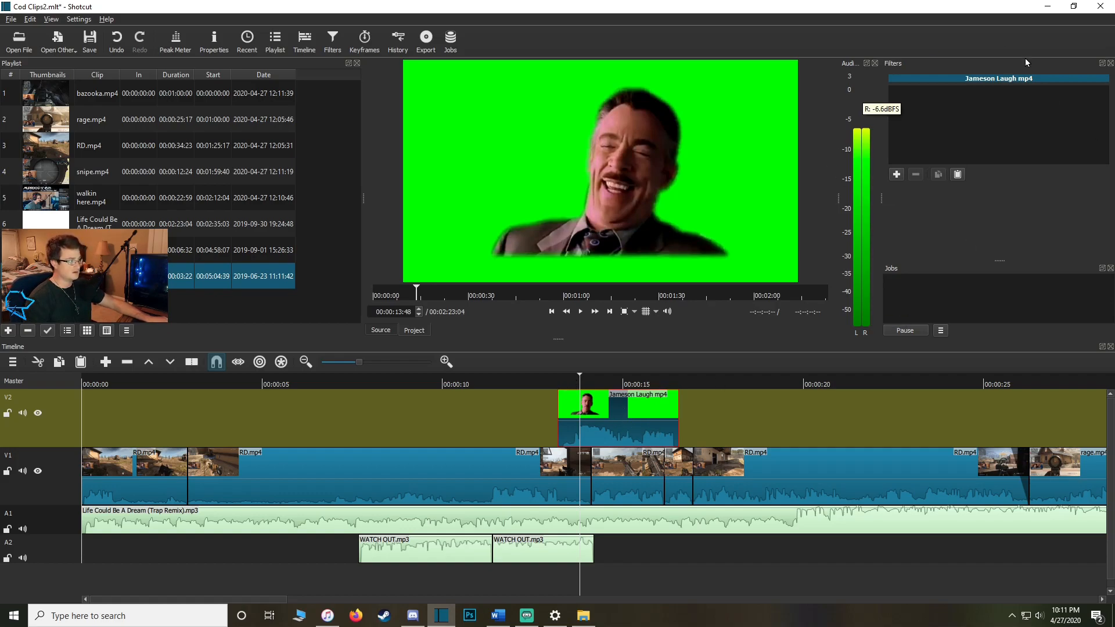
Add the Chroma Key: Simple video filter to the Jameson Laugh clip on V2.
click(896, 175)
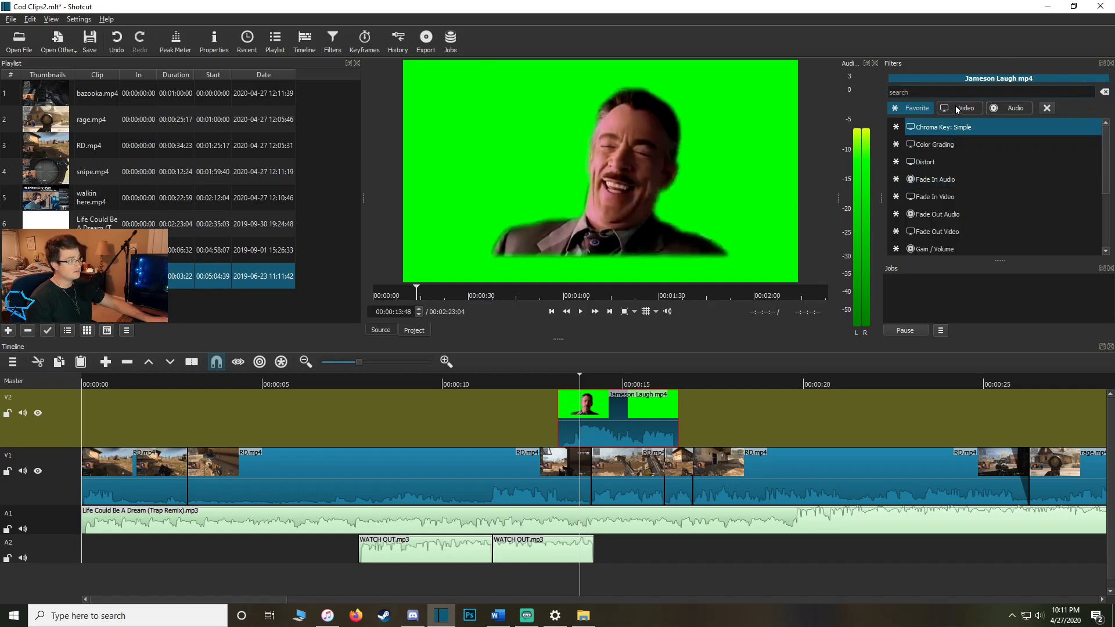
click(956, 107)
scroll(957, 183, down, 2)
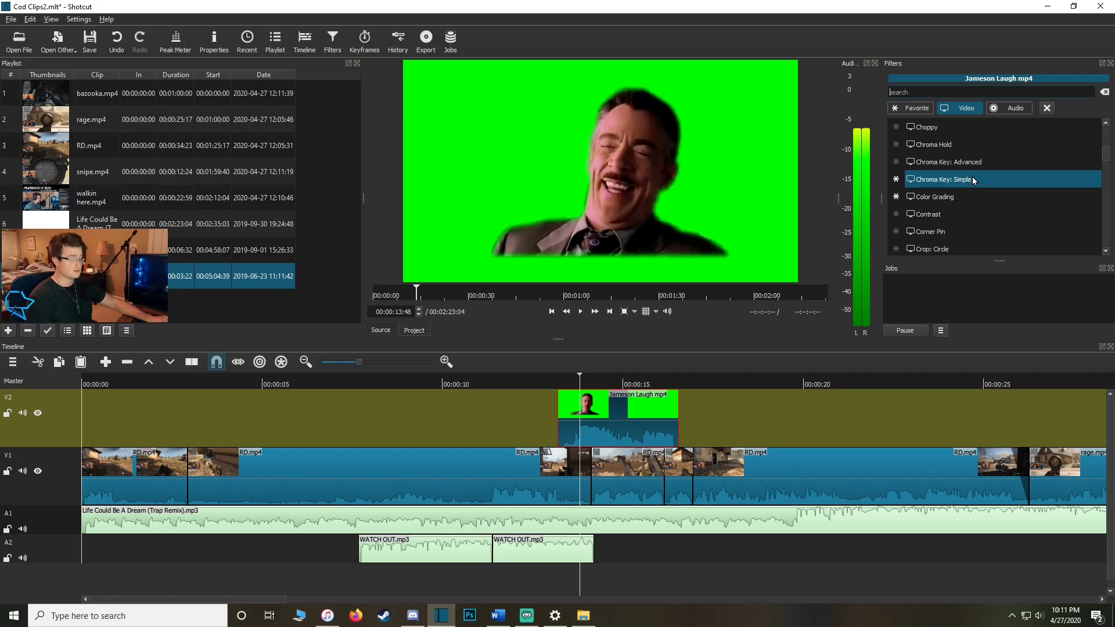
click(930, 178)
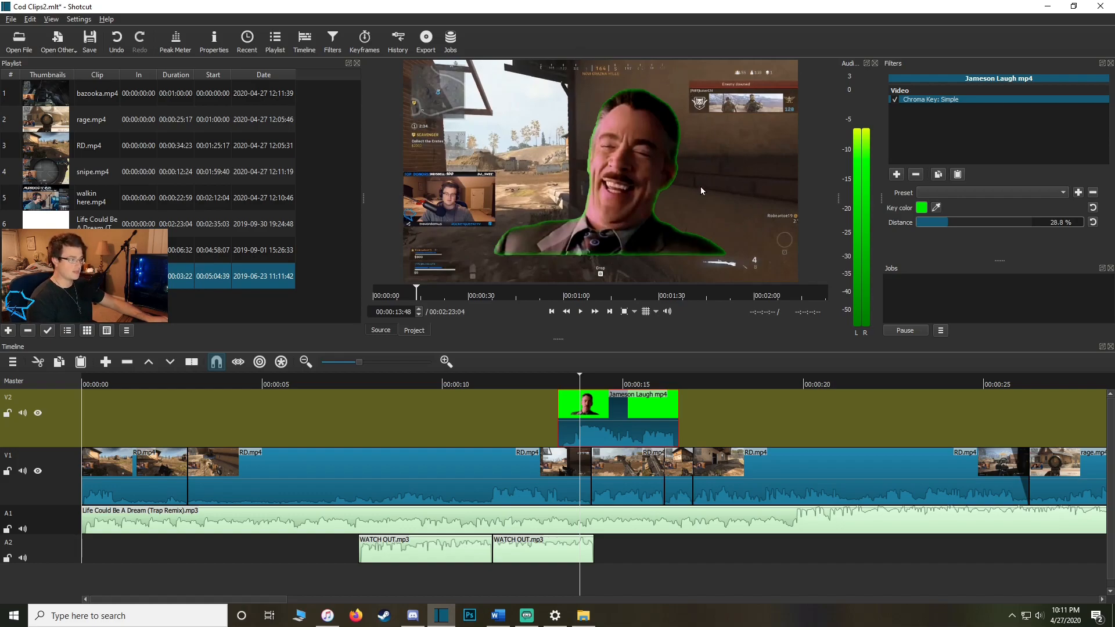
Sample the green background as the key color and set the chroma key distance to 56.2 %.
click(936, 208)
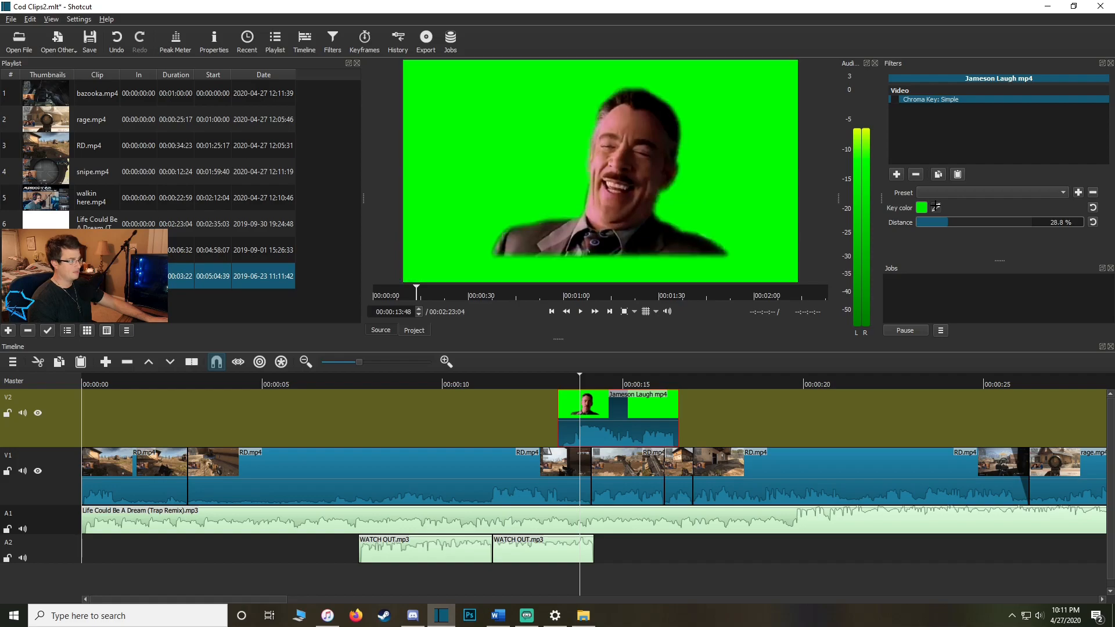
click(744, 122)
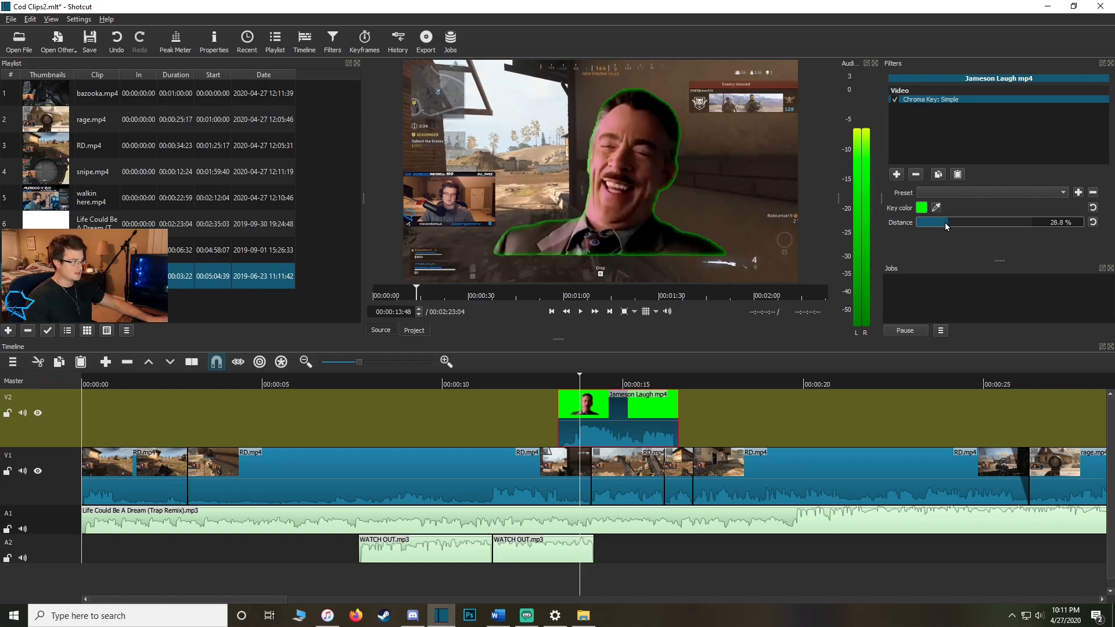
drag(946, 224, 983, 222)
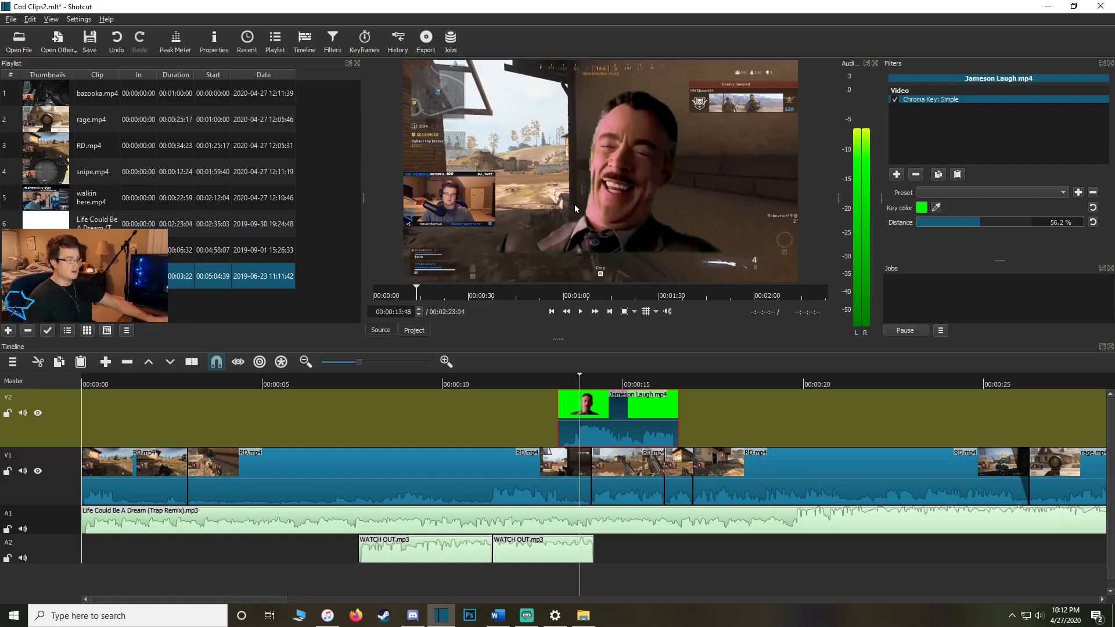
Play the keyed Jameson Laugh overlay over the gameplay from about 00:00:13 and park the playhead at 00:00:14:01.
click(550, 383)
key(space)
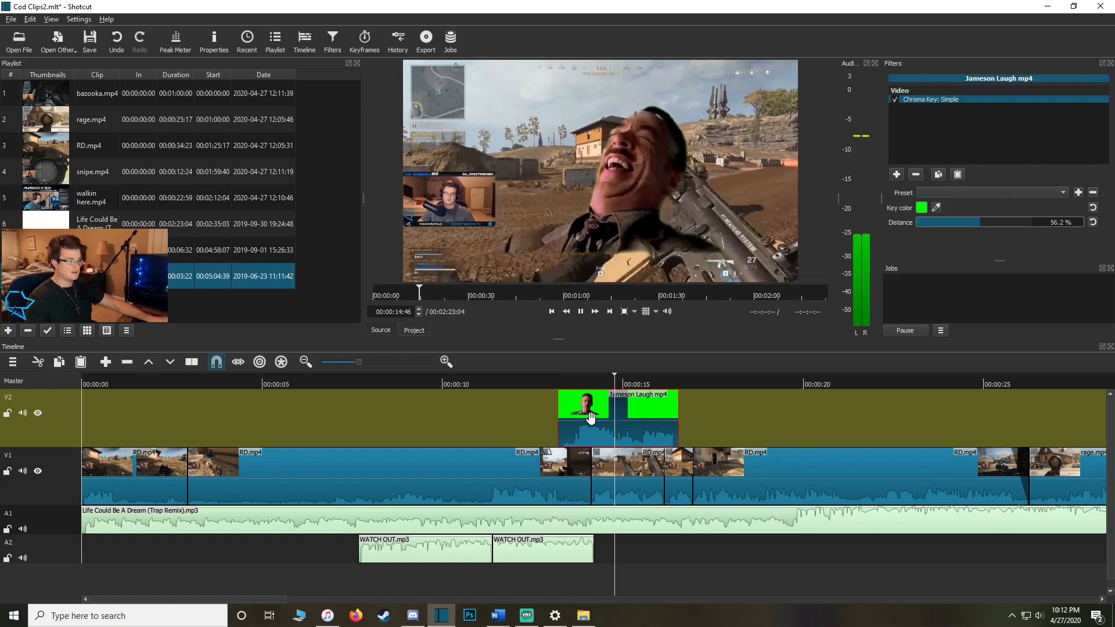
drag(651, 382, 594, 386)
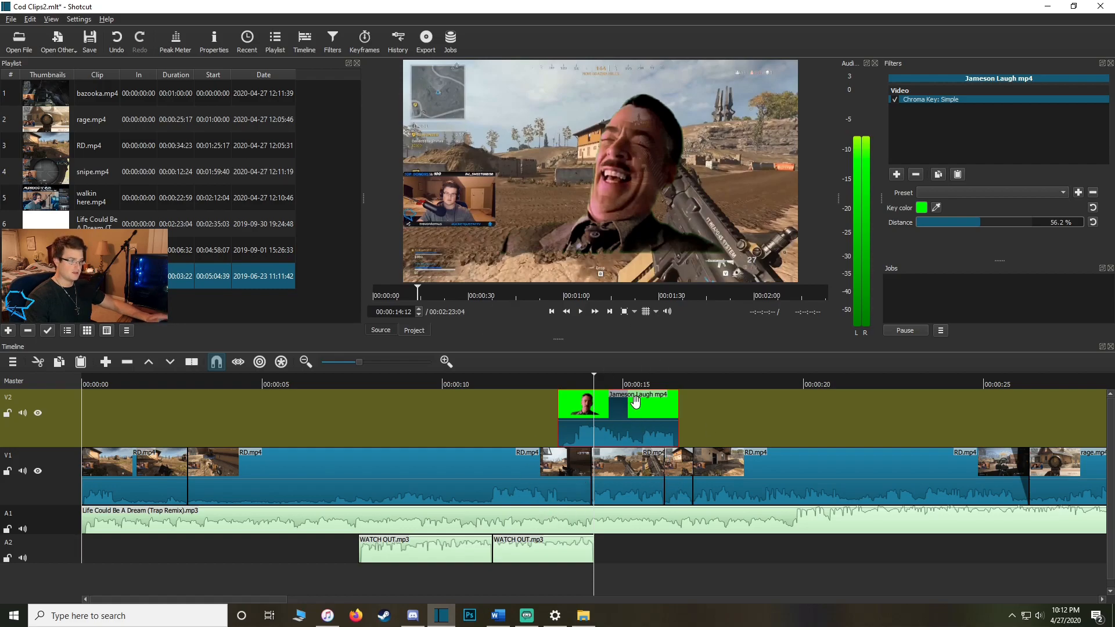
click(575, 379)
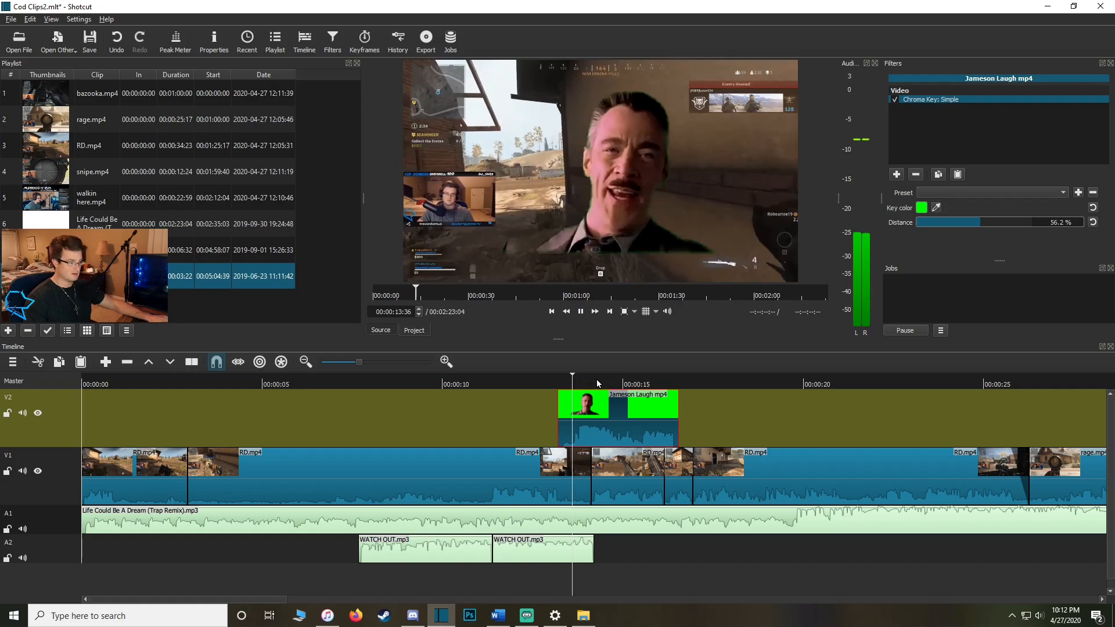
key(space)
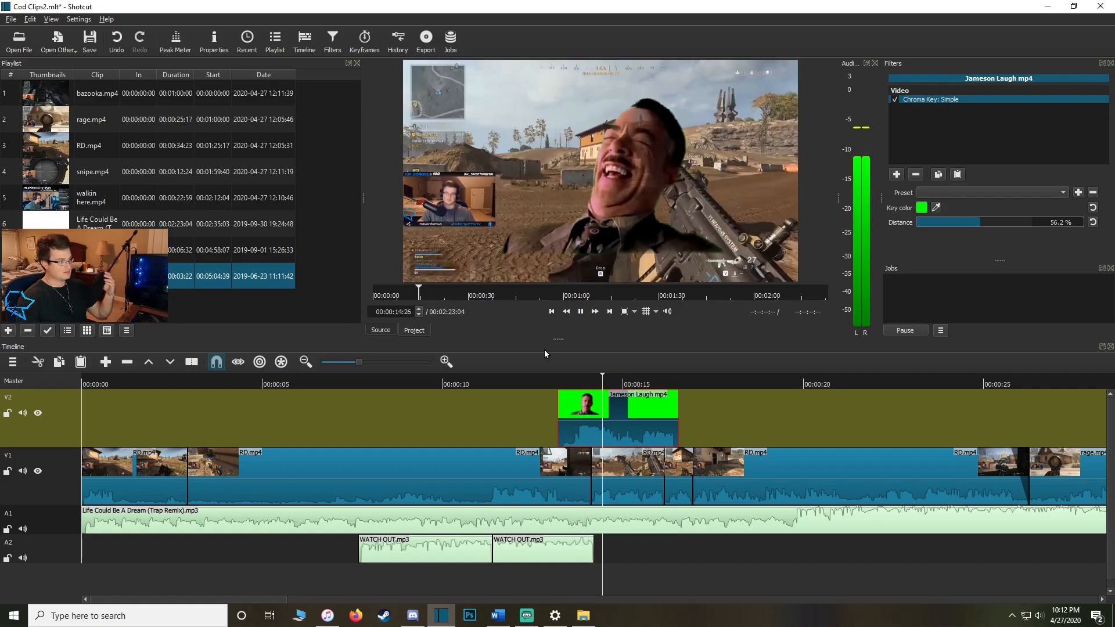
click(601, 377)
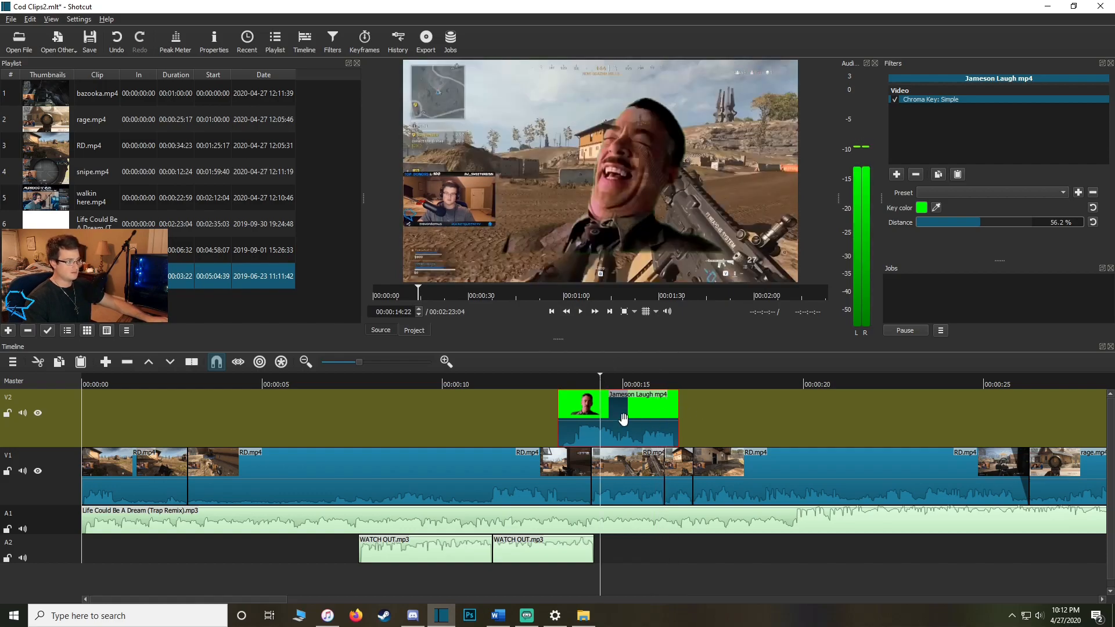
click(588, 380)
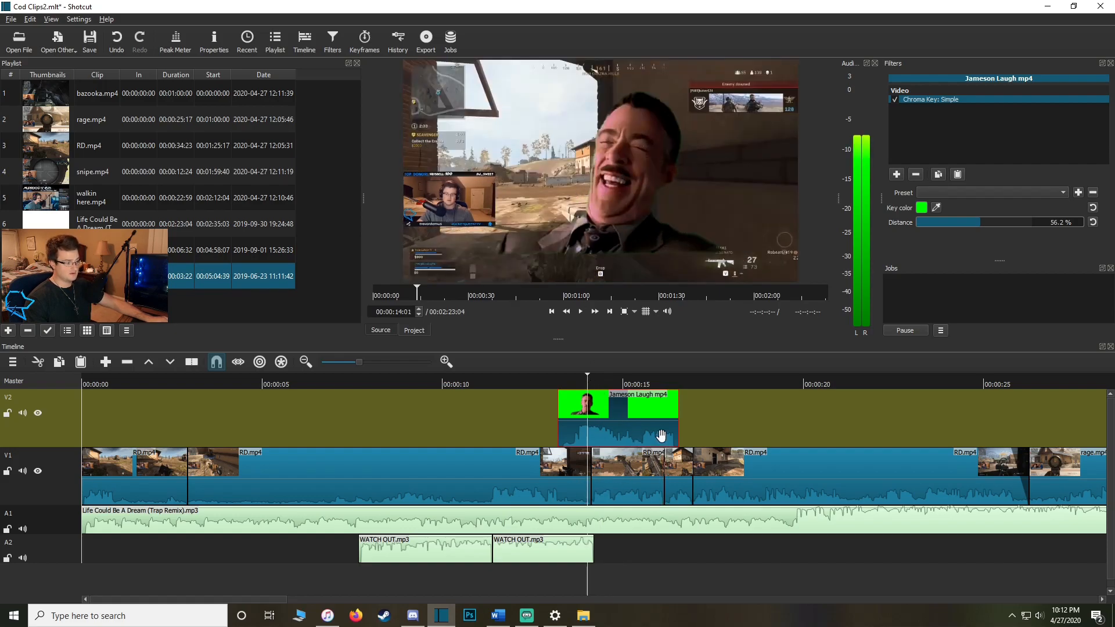
Add the Size and Position video filter to the Jameson Laugh clip.
click(897, 174)
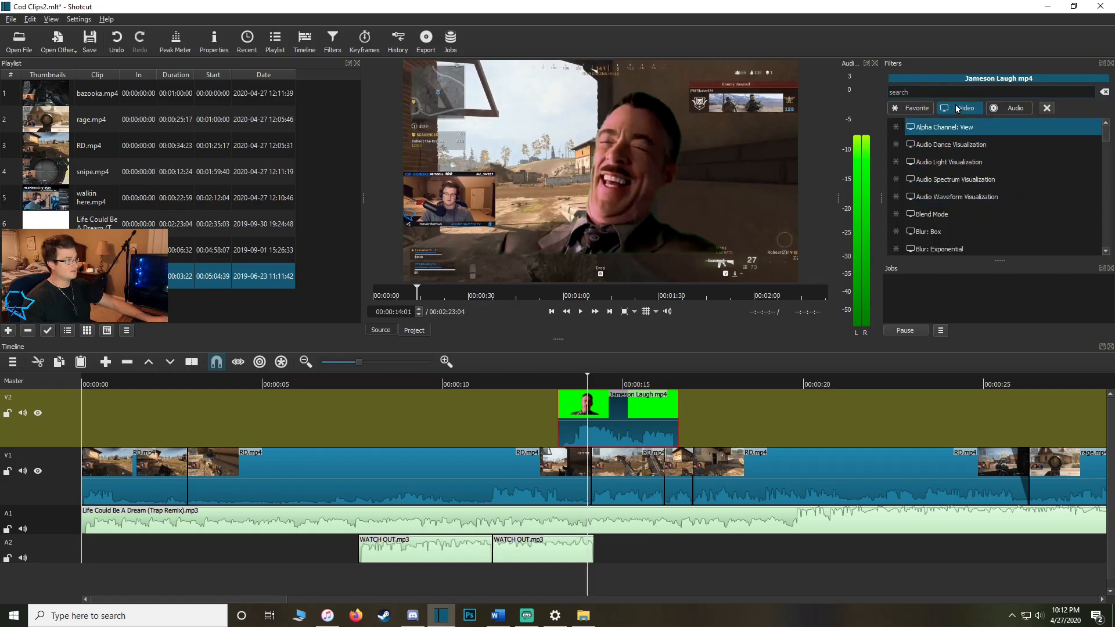
scroll(970, 176, down, 4)
scroll(969, 176, down, 15)
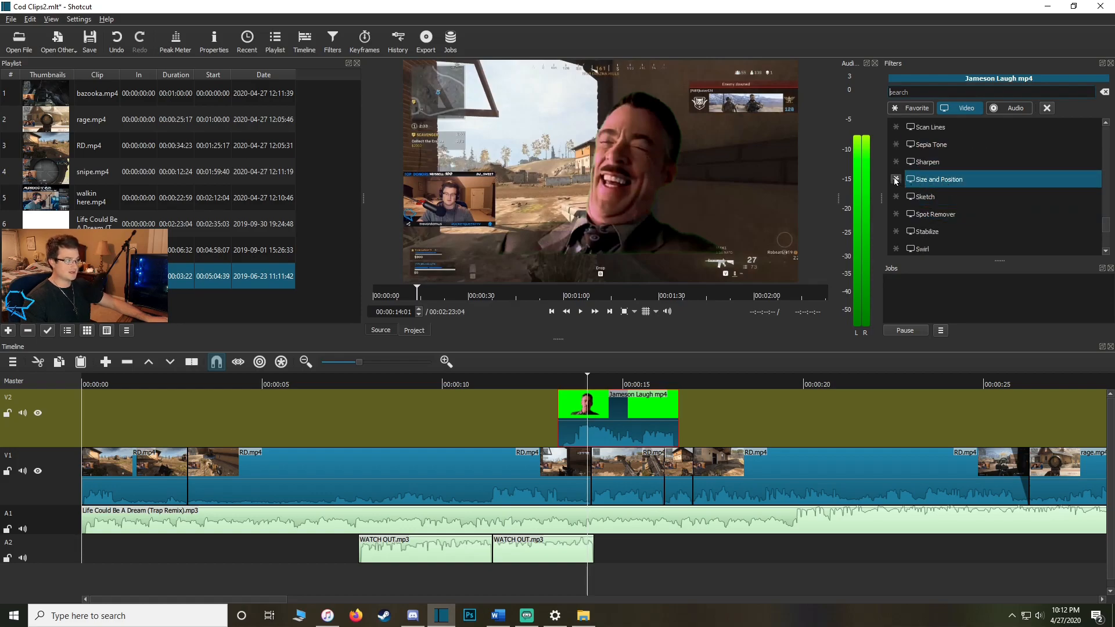
click(949, 179)
Shrink the Jameson Laugh overlay to about 682 x 383 and place it over the webcam box at about -149, 474.
mouse_move(606, 168)
mouse_down()
mouse_move(624, 192)
mouse_move(615, 209)
mouse_move(505, 192)
mouse_move(575, 156)
mouse_move(604, 169)
mouse_up()
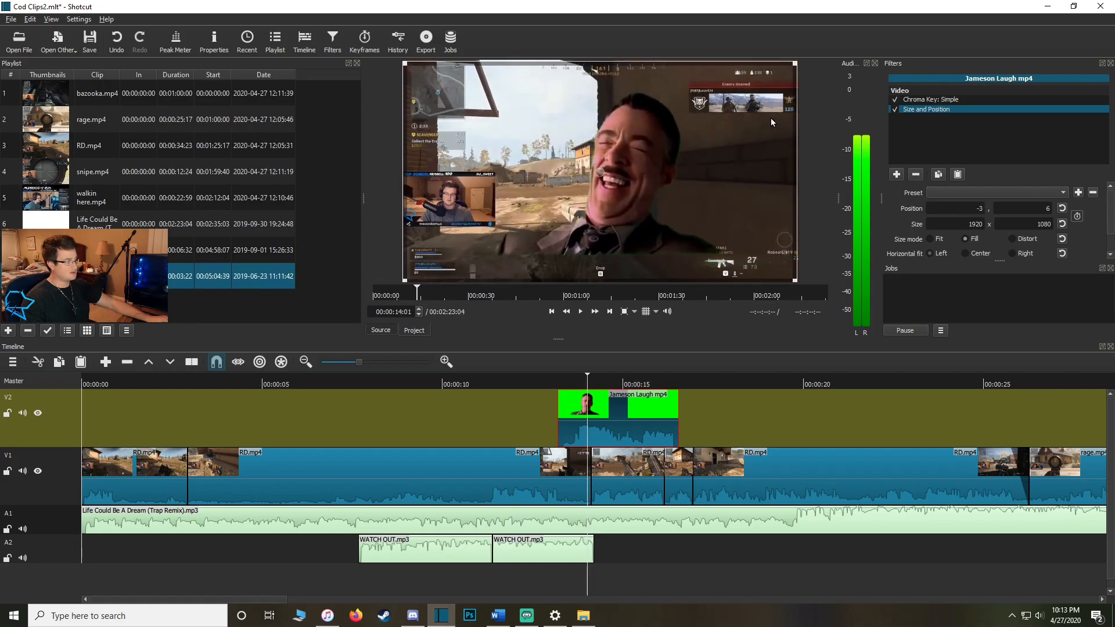
drag(791, 69, 555, 198)
drag(479, 236, 444, 187)
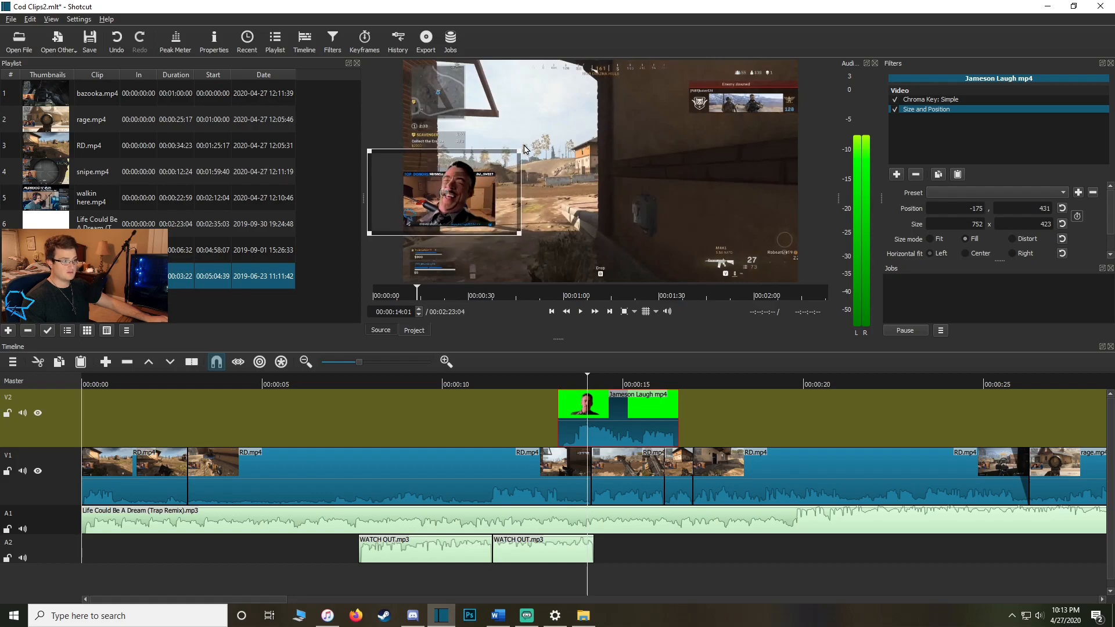
drag(519, 149, 505, 156)
drag(442, 197, 447, 197)
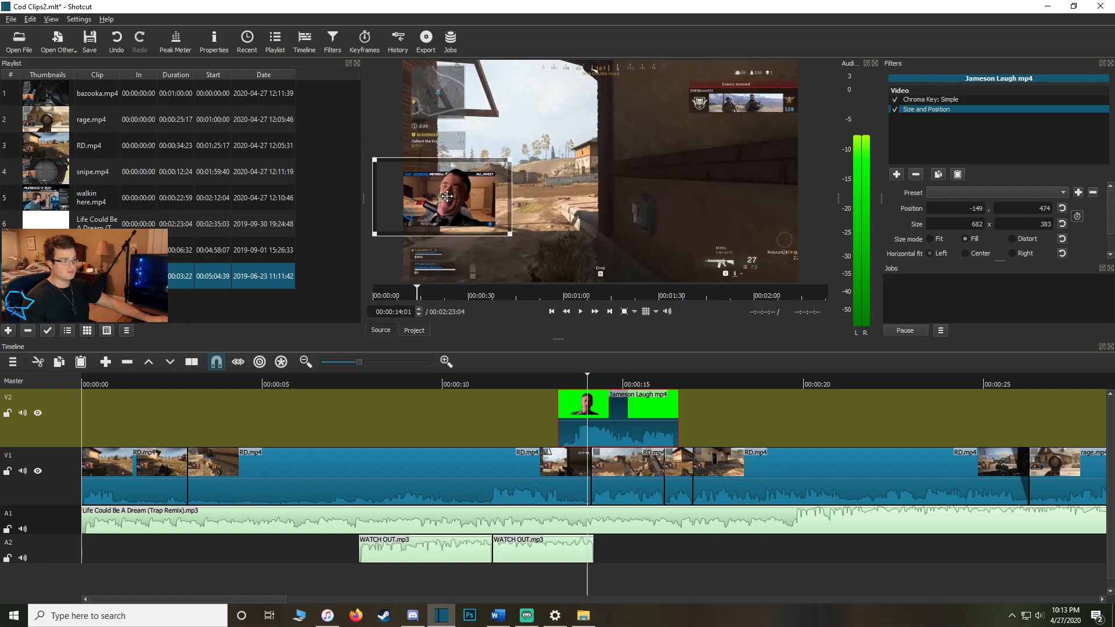
Set the overlay's chroma key distance to 48.3 % and play the timeline from 00:00:05:35 past the overlay.
click(937, 102)
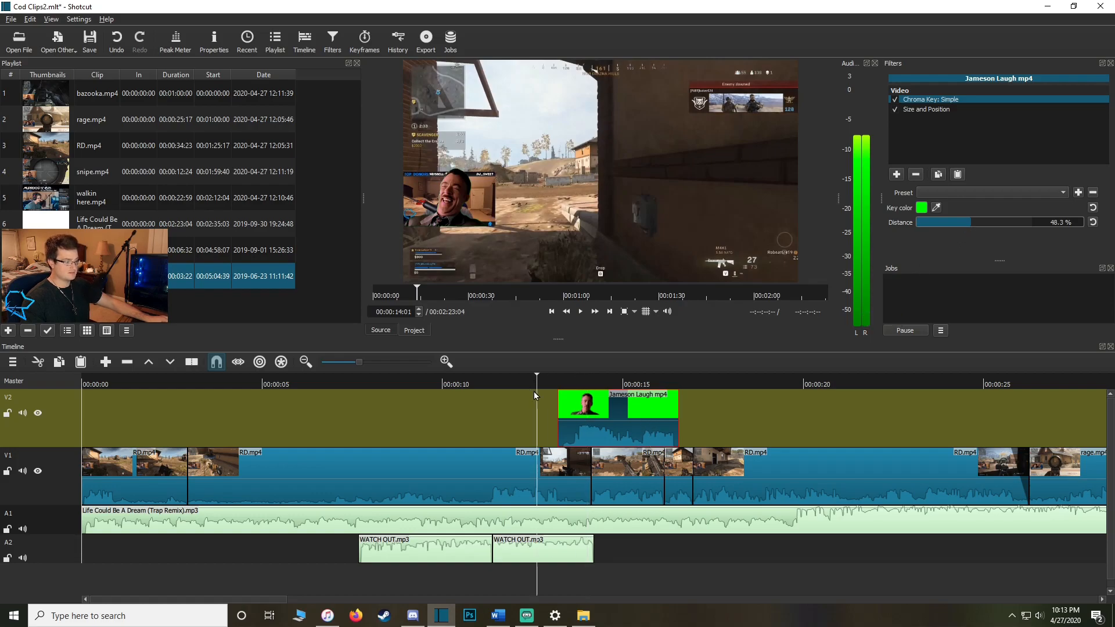
click(324, 407)
drag(278, 408, 283, 408)
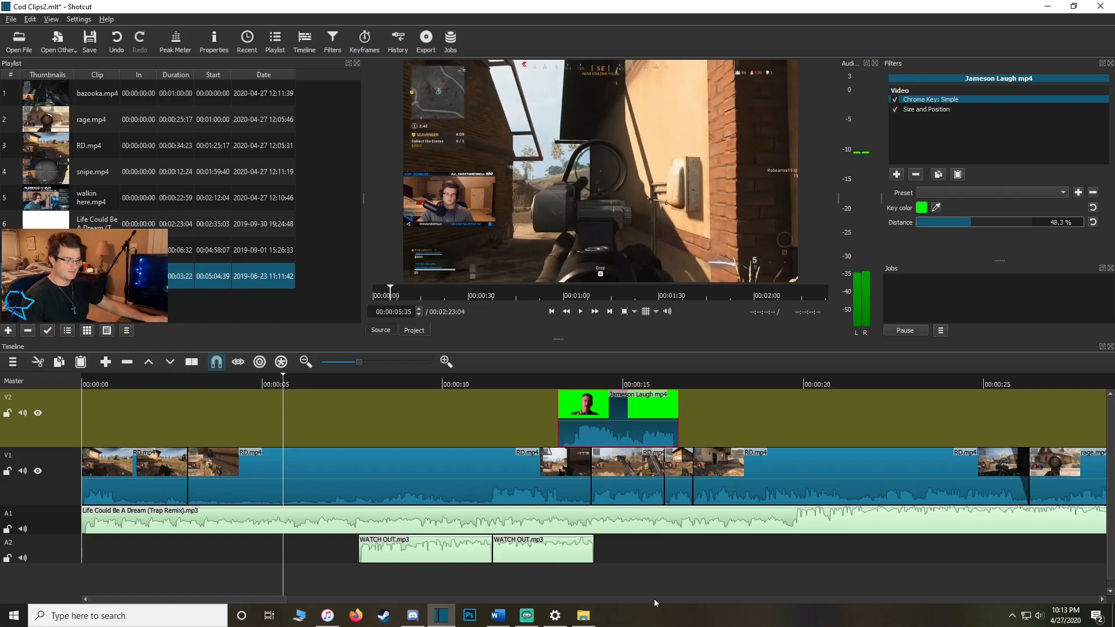
key(space)
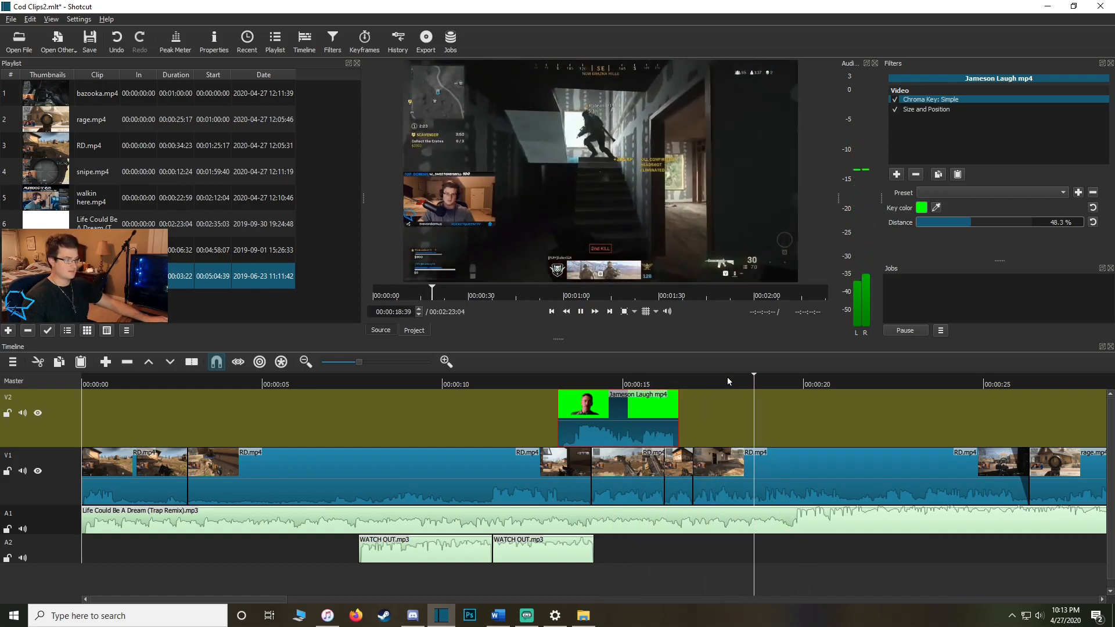
click(775, 382)
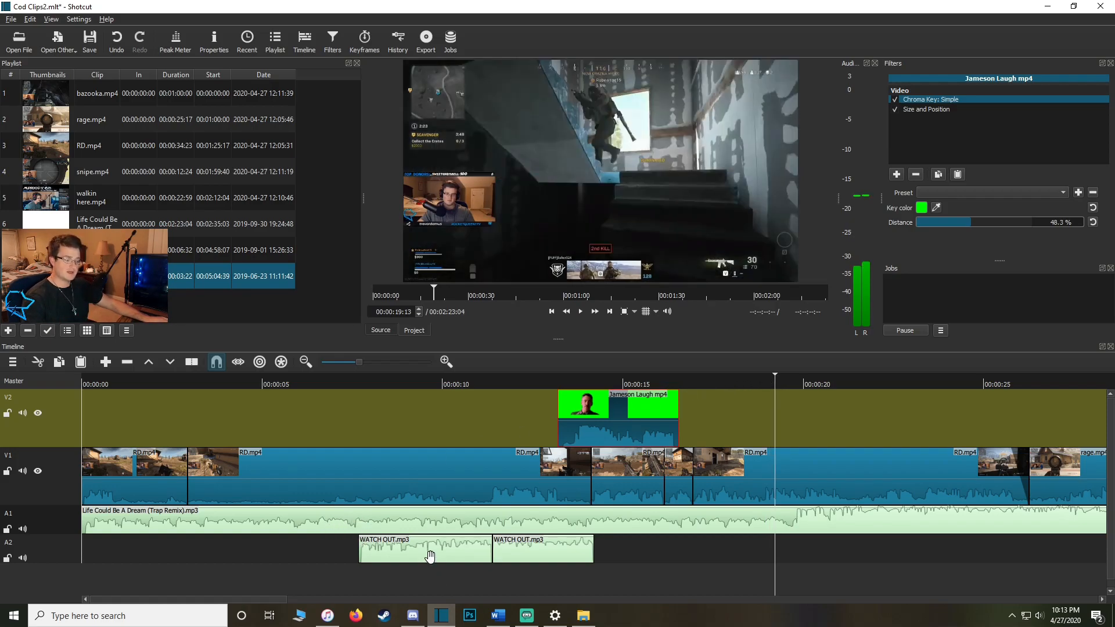
Place the walkin here.mp4 clip from the playlist on V1 directly after the last snipe.mp4 clip.
drag(267, 594, 300, 600)
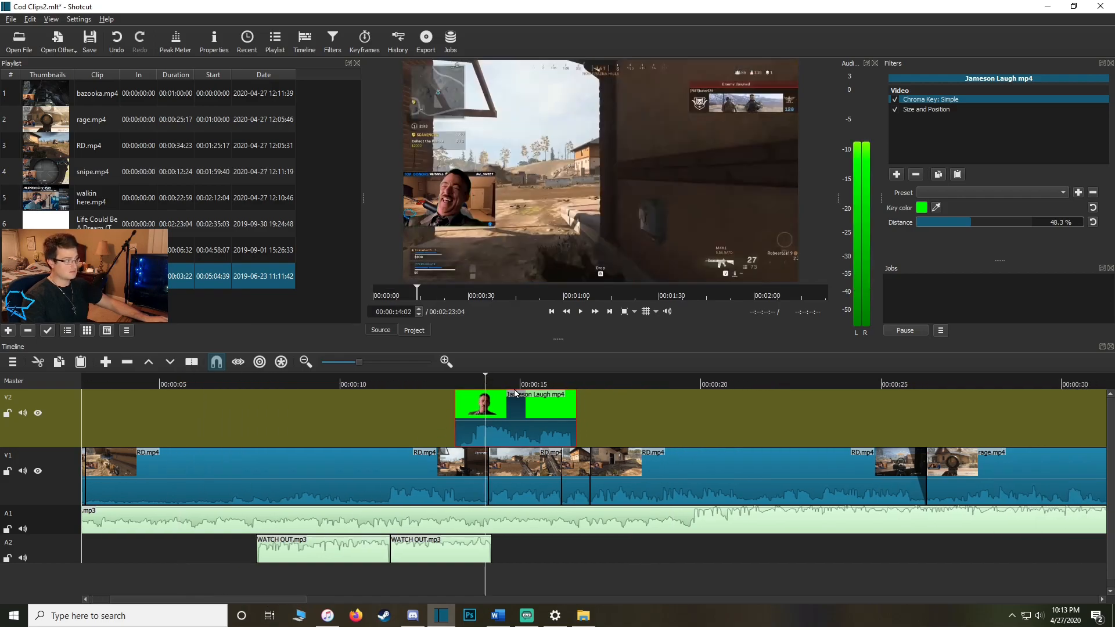
mouse_move(269, 603)
mouse_down()
mouse_move(323, 599)
mouse_move(278, 601)
mouse_up()
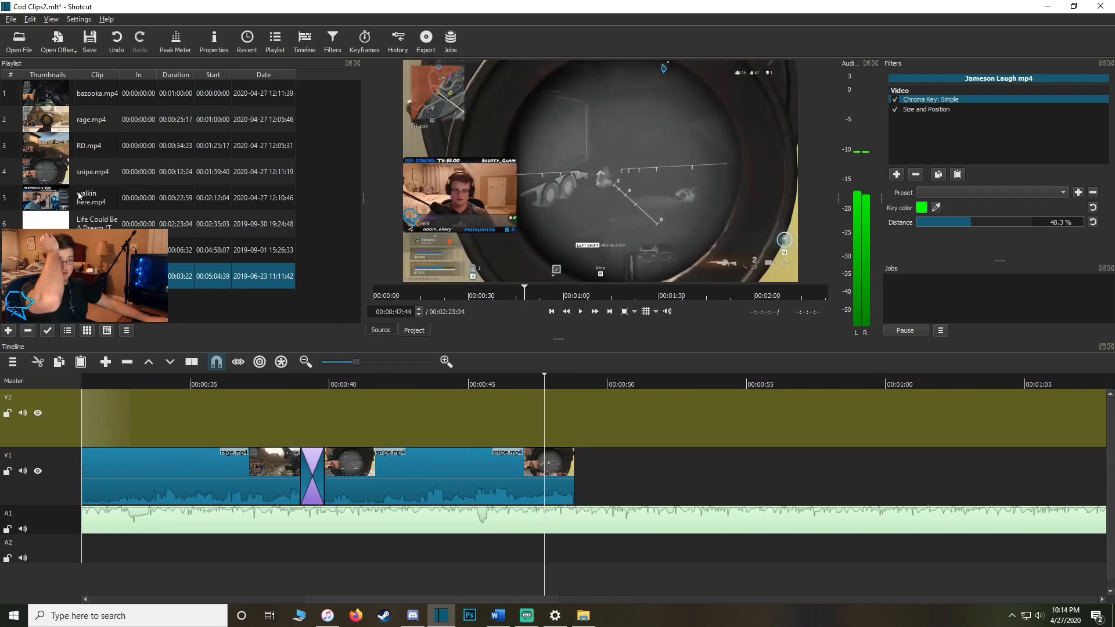
drag(106, 211, 580, 482)
Play the cut from snipe.mp4 into walkin here.mp4 and add a fade out of 00:00:00:27 to the end of snipe.mp4.
click(560, 477)
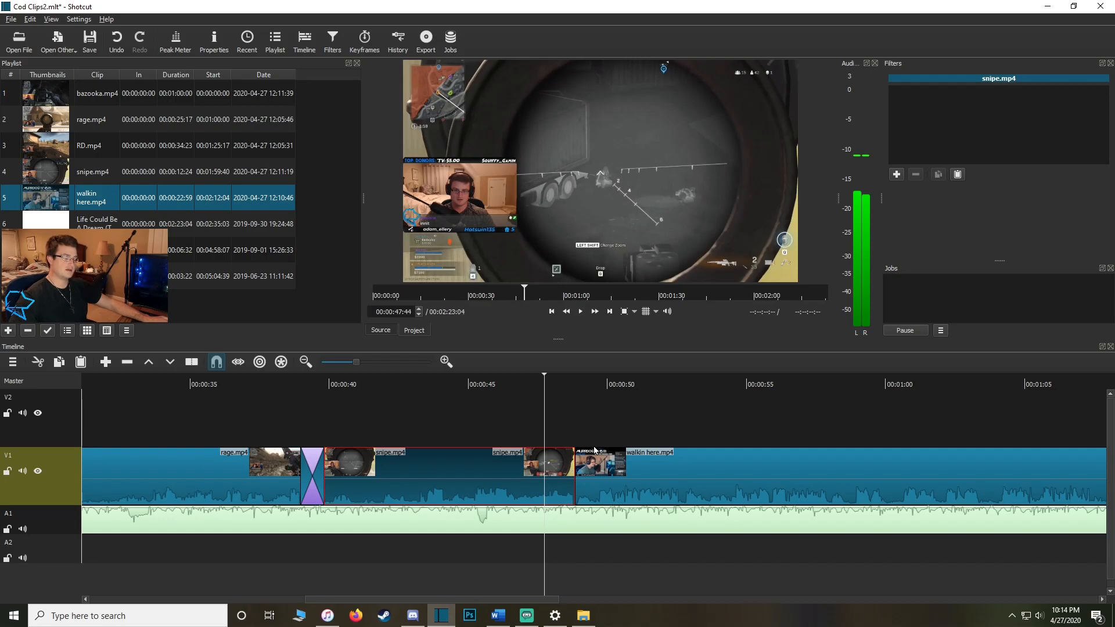
click(491, 384)
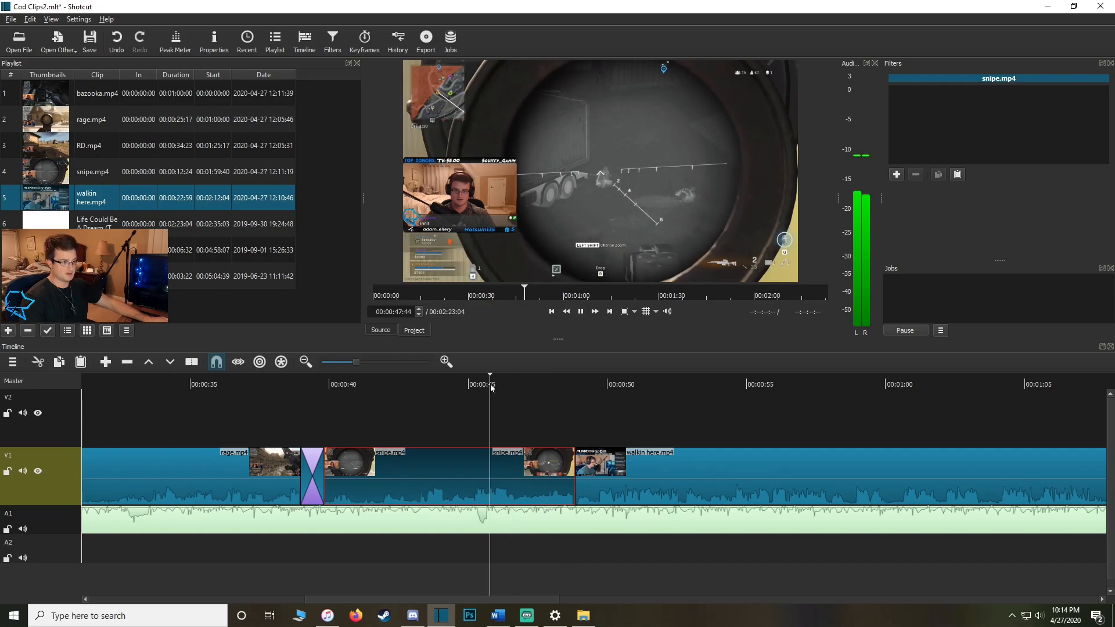
key(space)
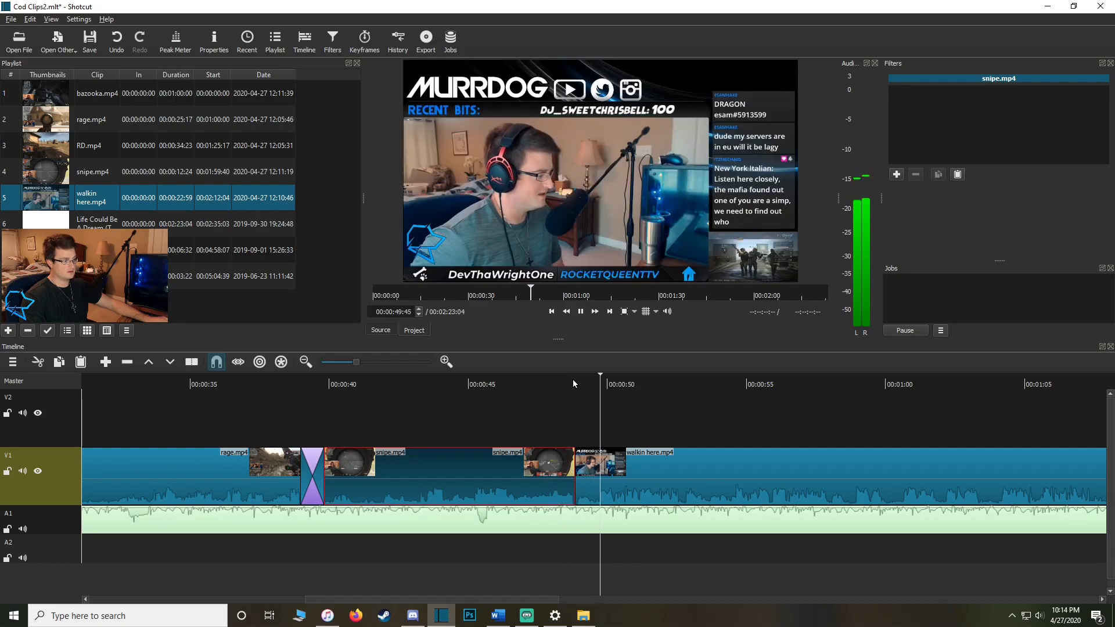
click(551, 383)
drag(550, 382, 540, 384)
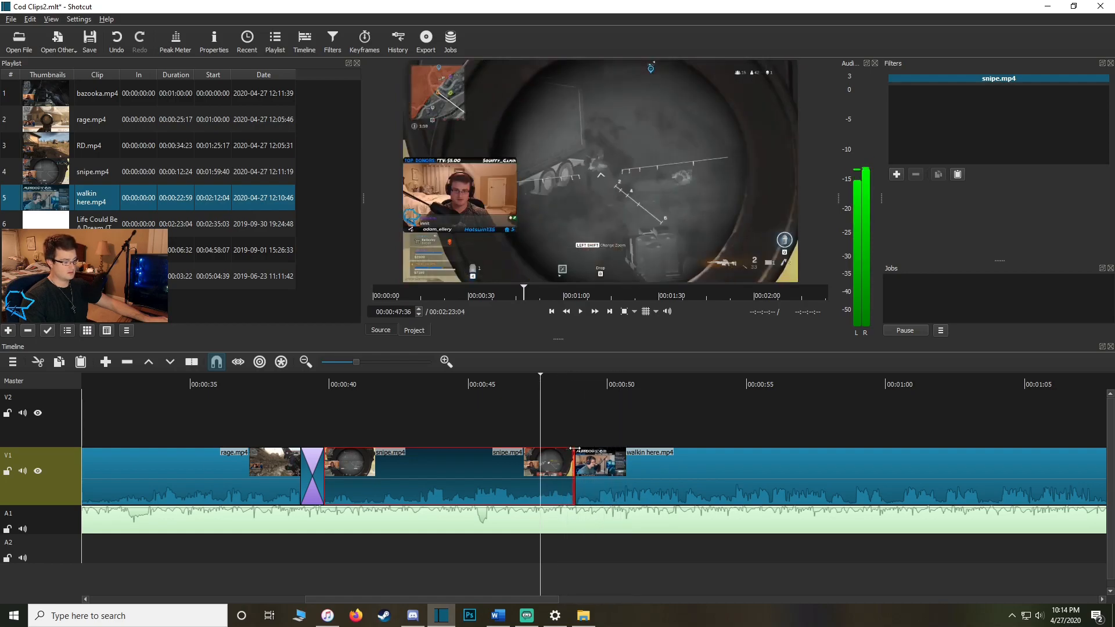
drag(562, 451, 550, 462)
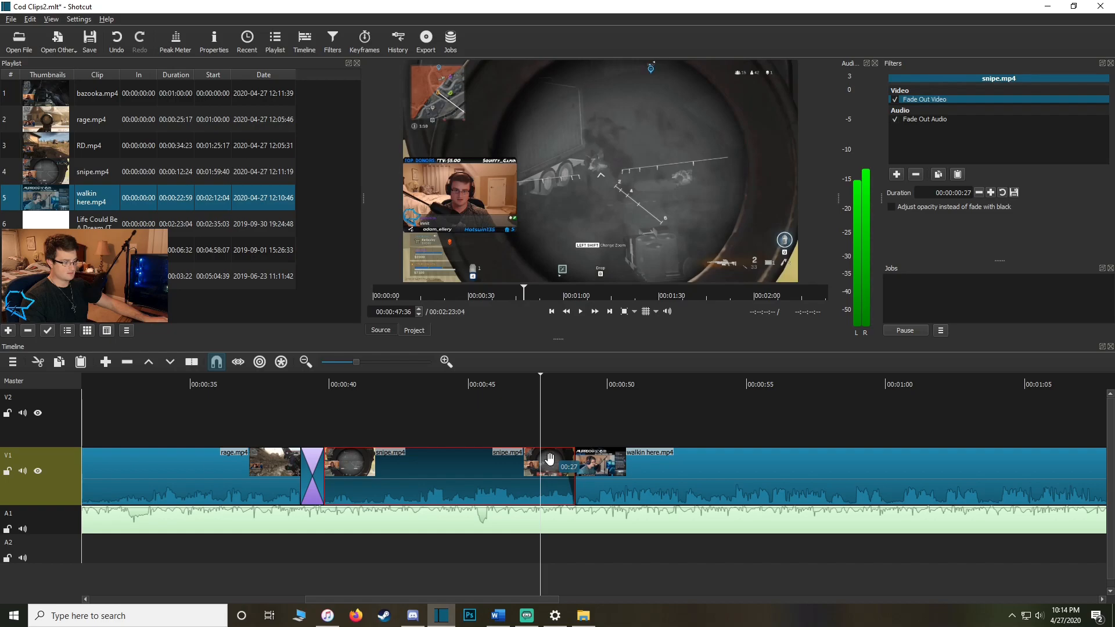
Split the A1 music at 00:00:48:51 and 00:01:11:48, the start and end of the walkin here.mp4 clip.
scroll(535, 447, down, 3)
drag(504, 378, 615, 396)
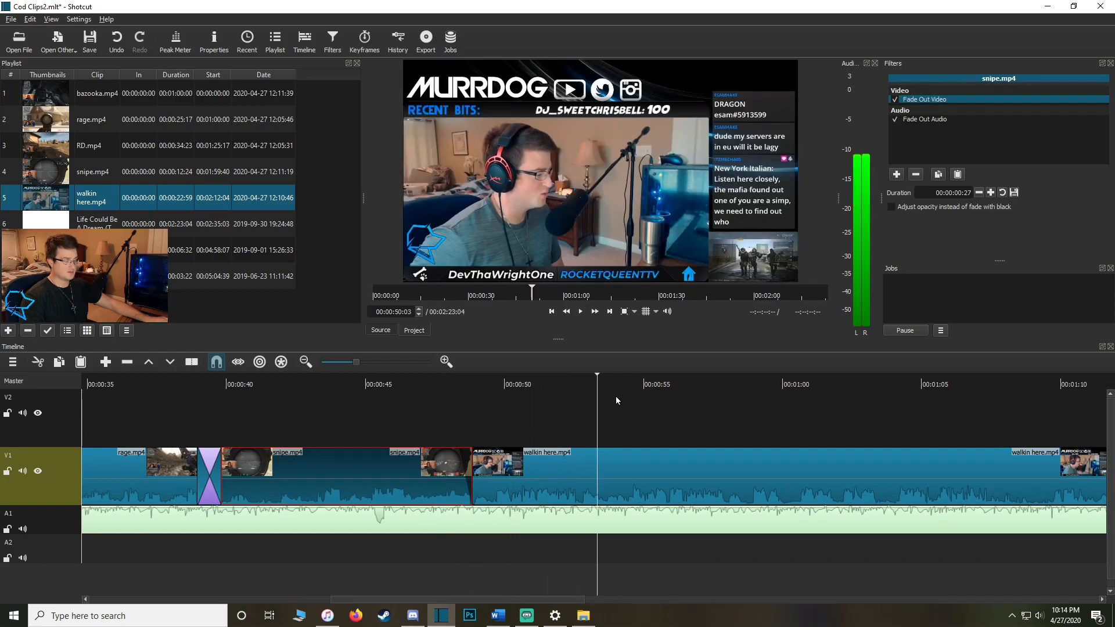
click(472, 428)
click(515, 512)
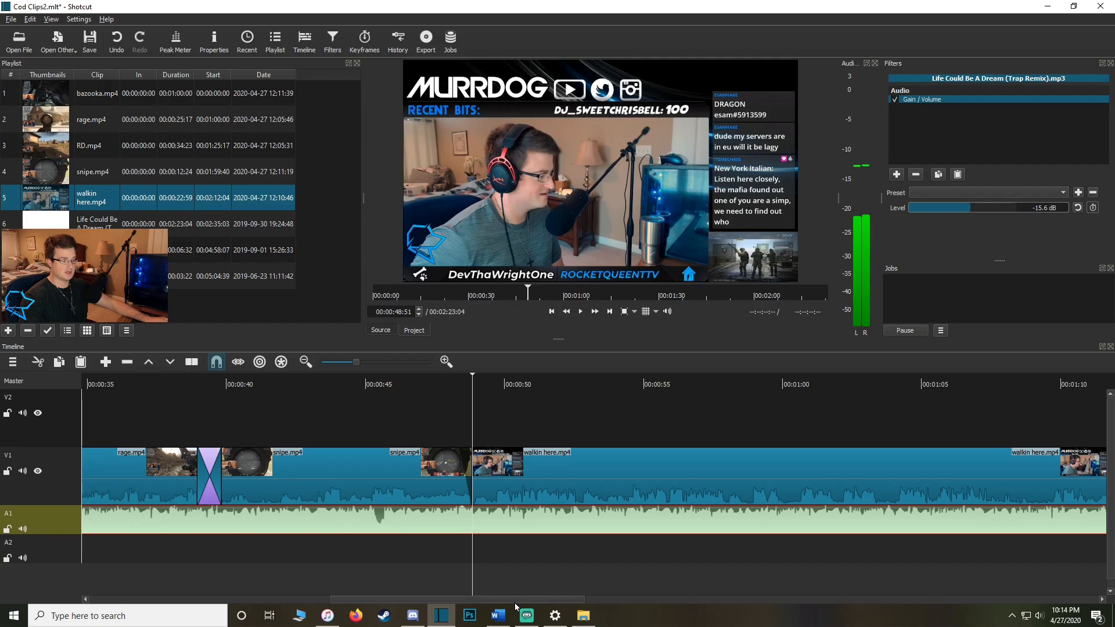
key(s)
drag(514, 599, 548, 598)
click(947, 383)
drag(988, 384, 820, 385)
key(s)
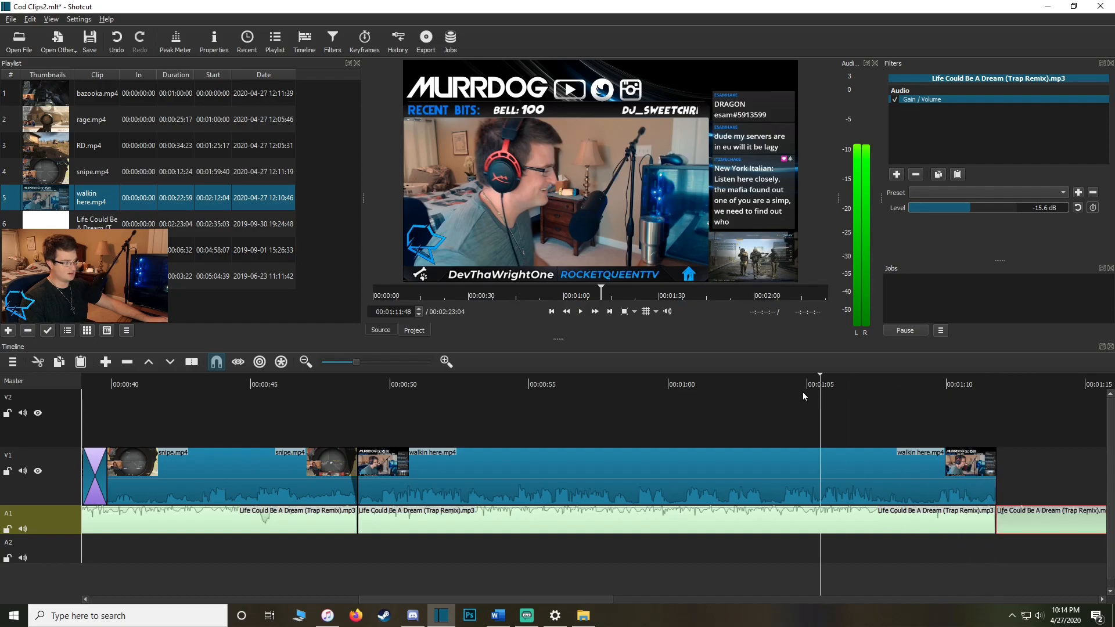
Set the gain of the music section under walkin here.mp4 to -24.0 dB and play it from 00:00:47:34.
click(555, 528)
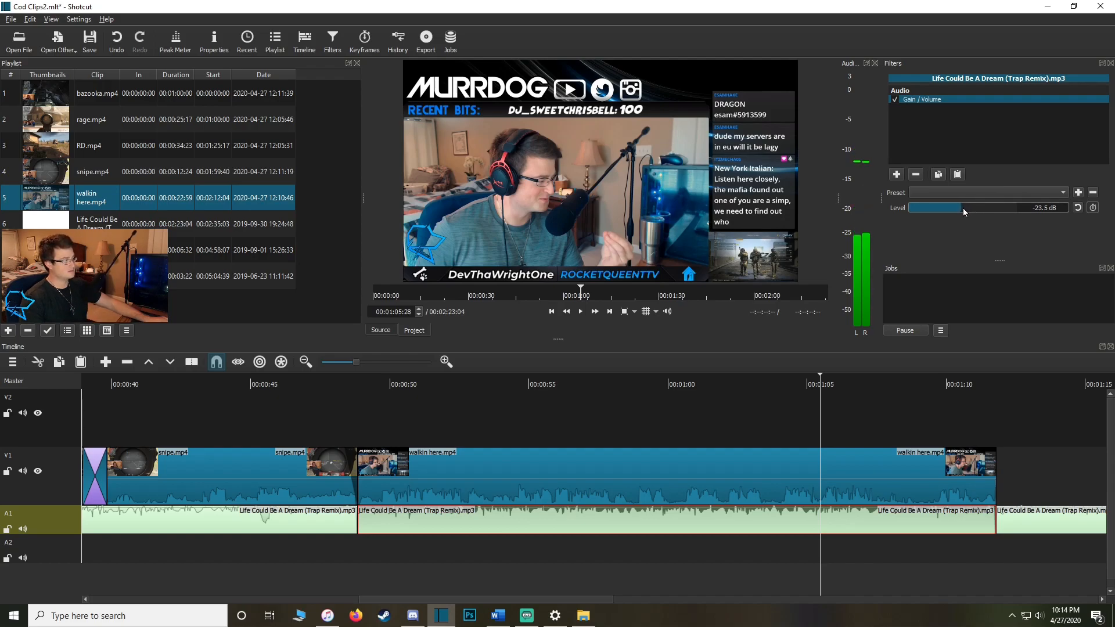
drag(360, 379, 323, 386)
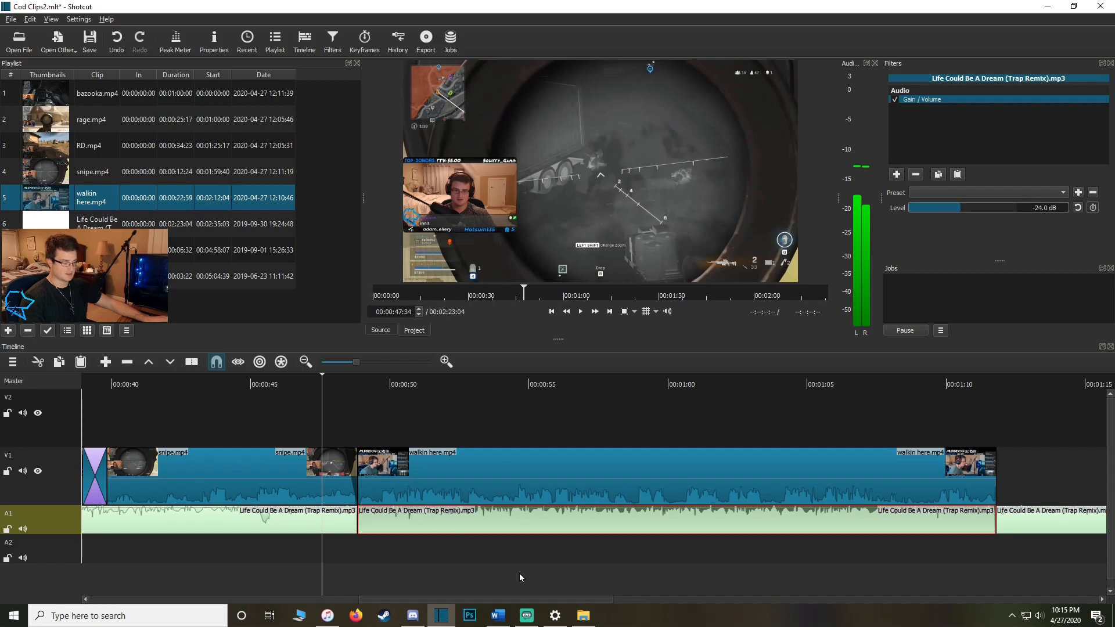
key(space)
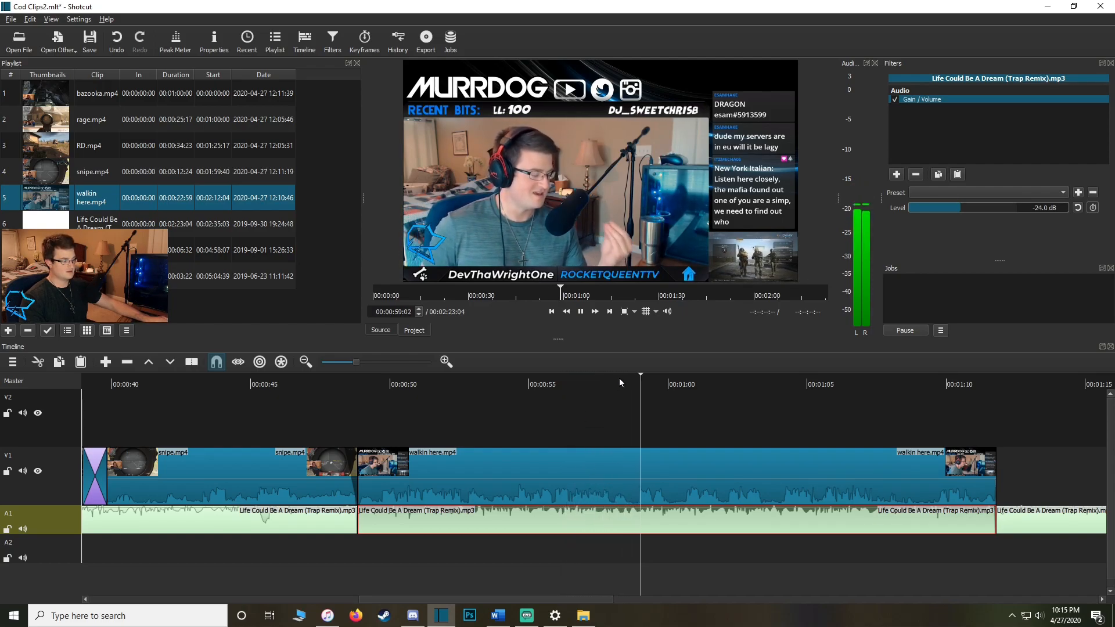
Split the walkin here.mp4 clip on V1 at 00:00:58:41.
click(403, 410)
drag(403, 410, 384, 415)
drag(532, 410, 632, 392)
click(656, 482)
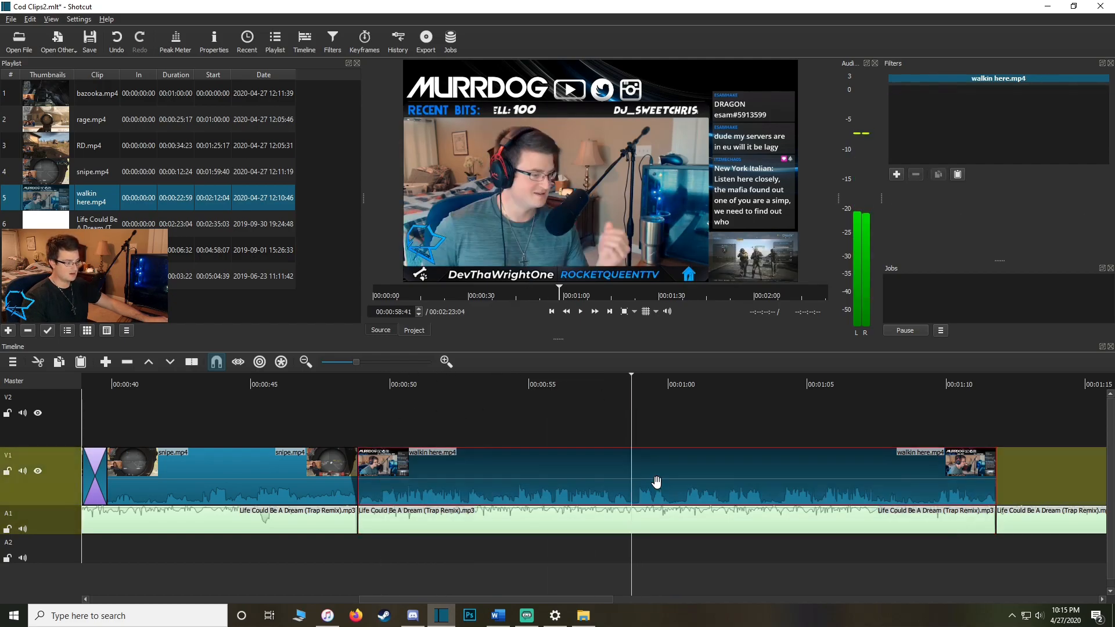
key(s)
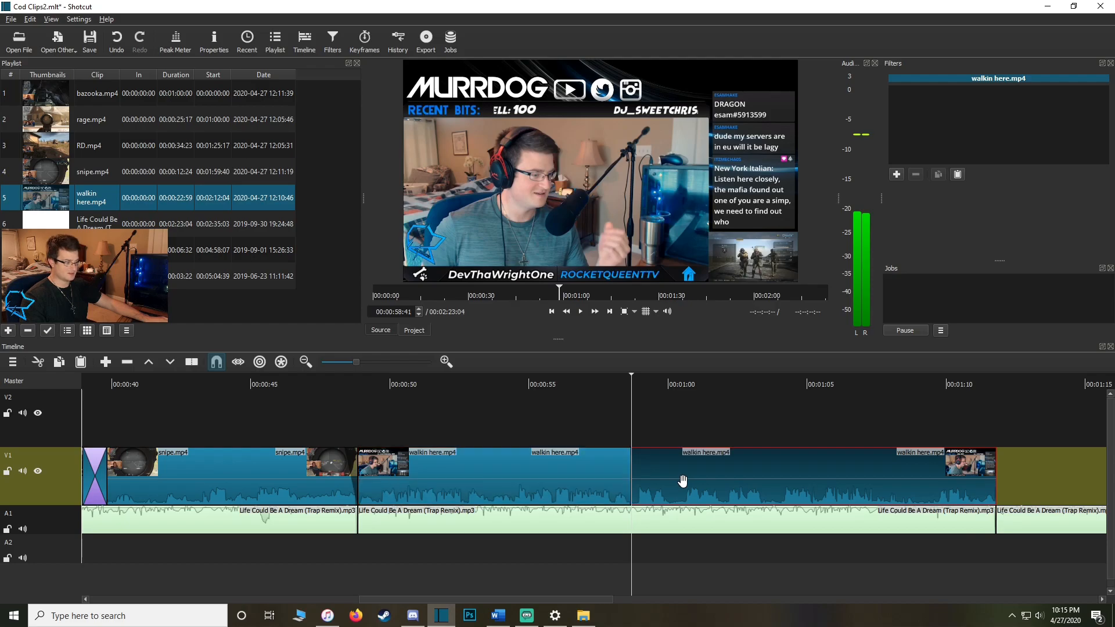
Try removing the part of walkin here.mp4 before the split so the following clips close the gap, and undo the removal.
click(537, 463)
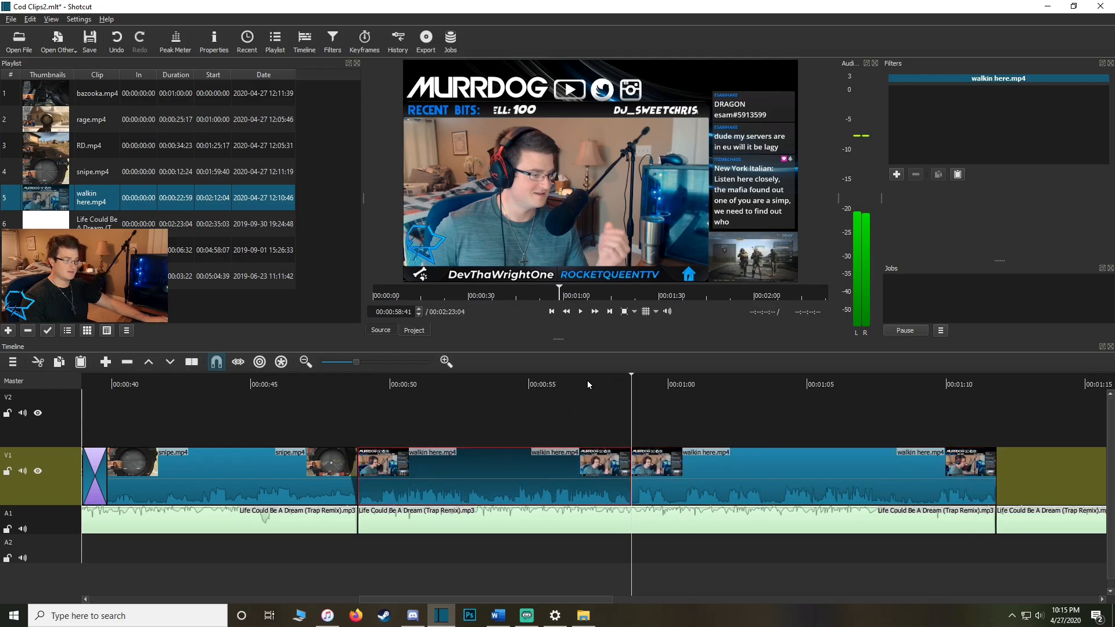
click(664, 378)
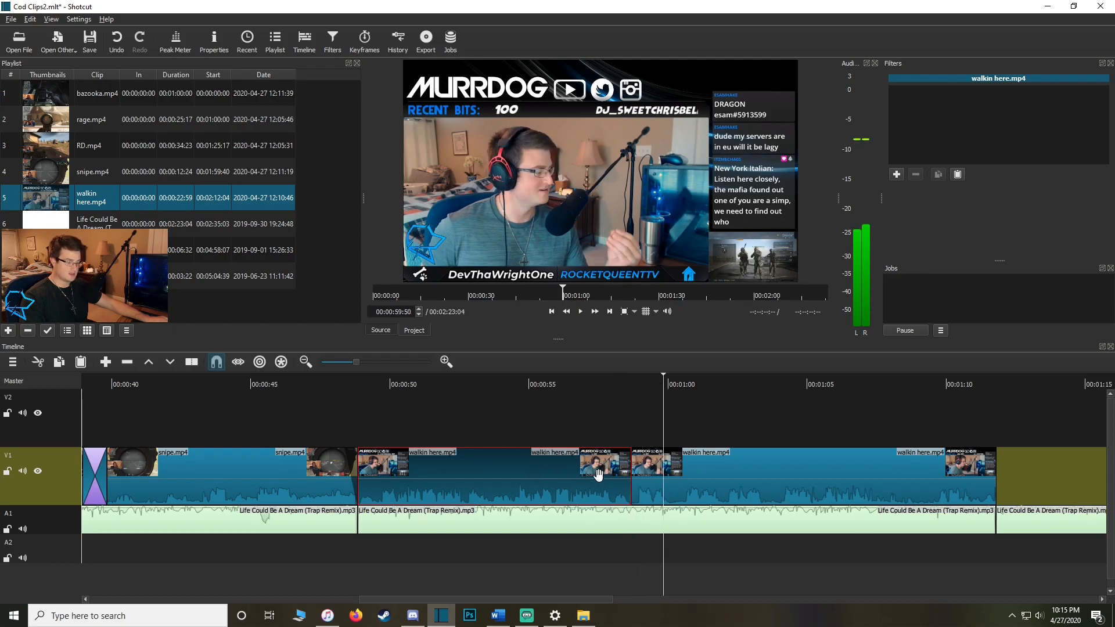
key(Delete)
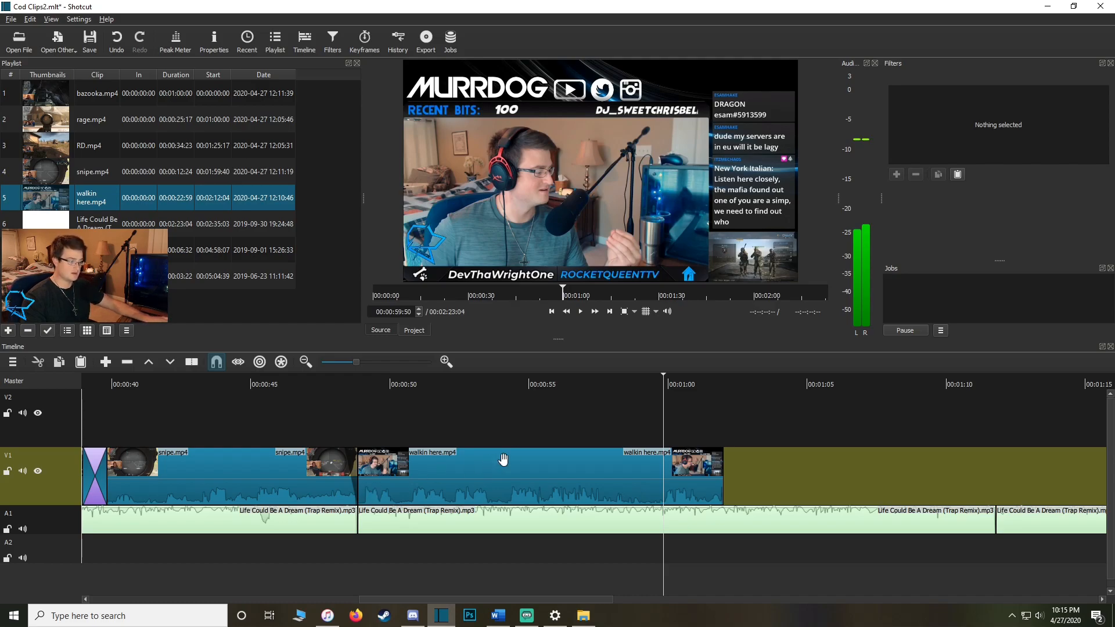
click(583, 379)
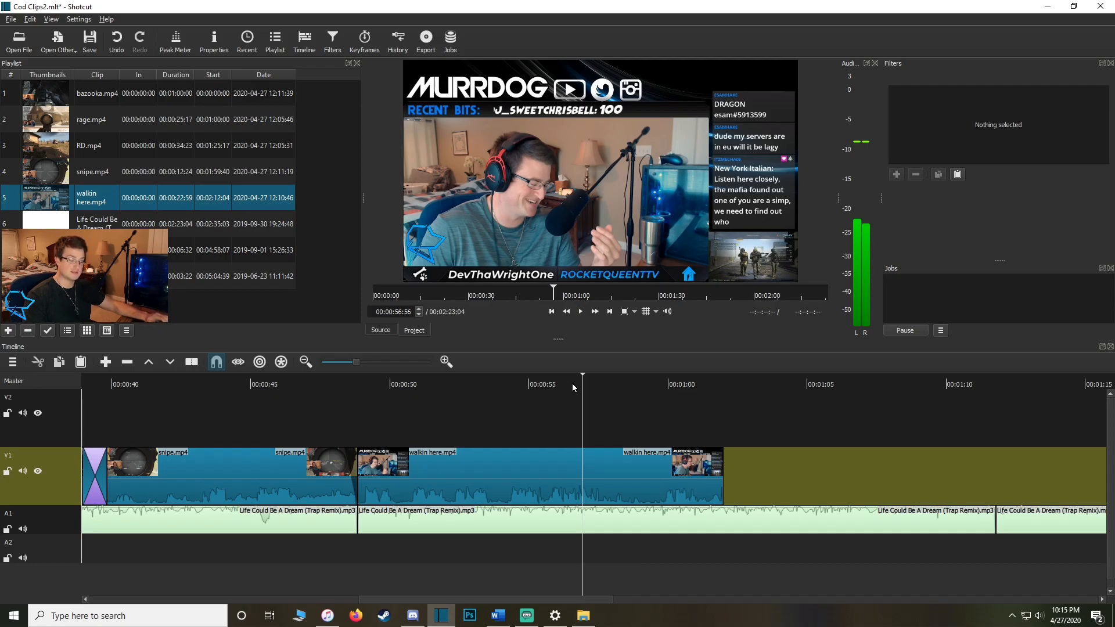
key(ctrl+z)
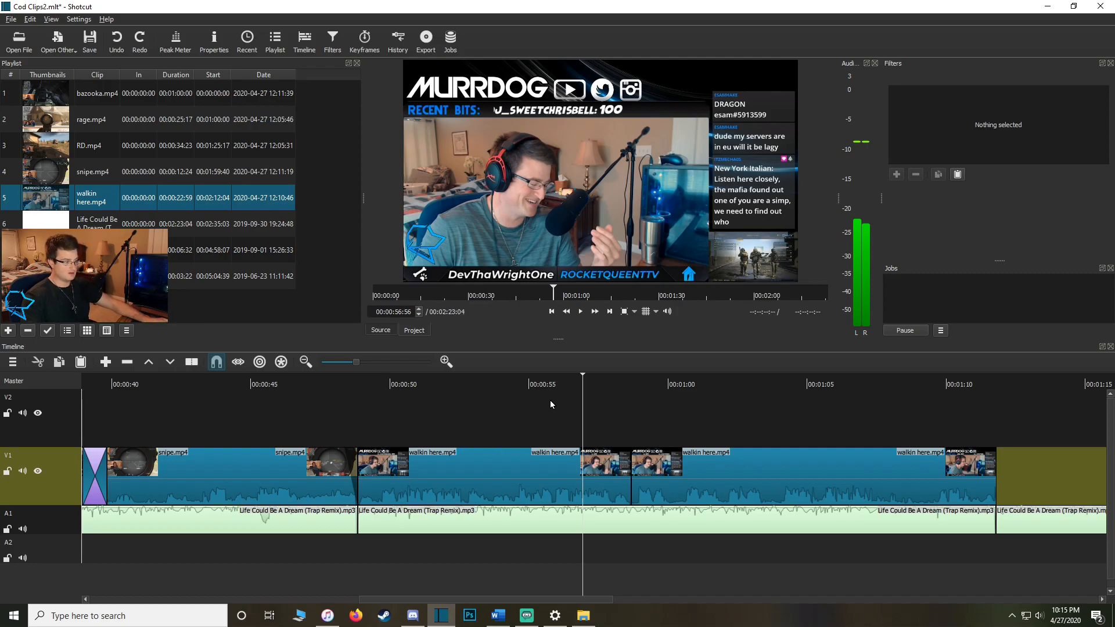
Lift the first part of walkin here.mp4 off V1, leaving a gap, and play the timeline across the gap.
click(579, 461)
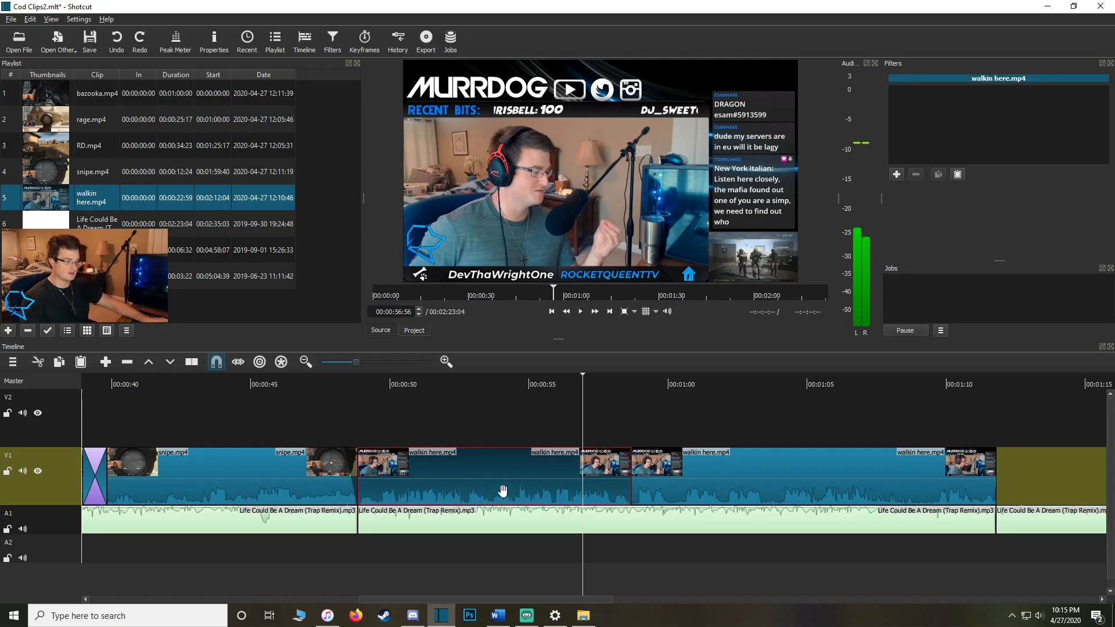
right_click(478, 478)
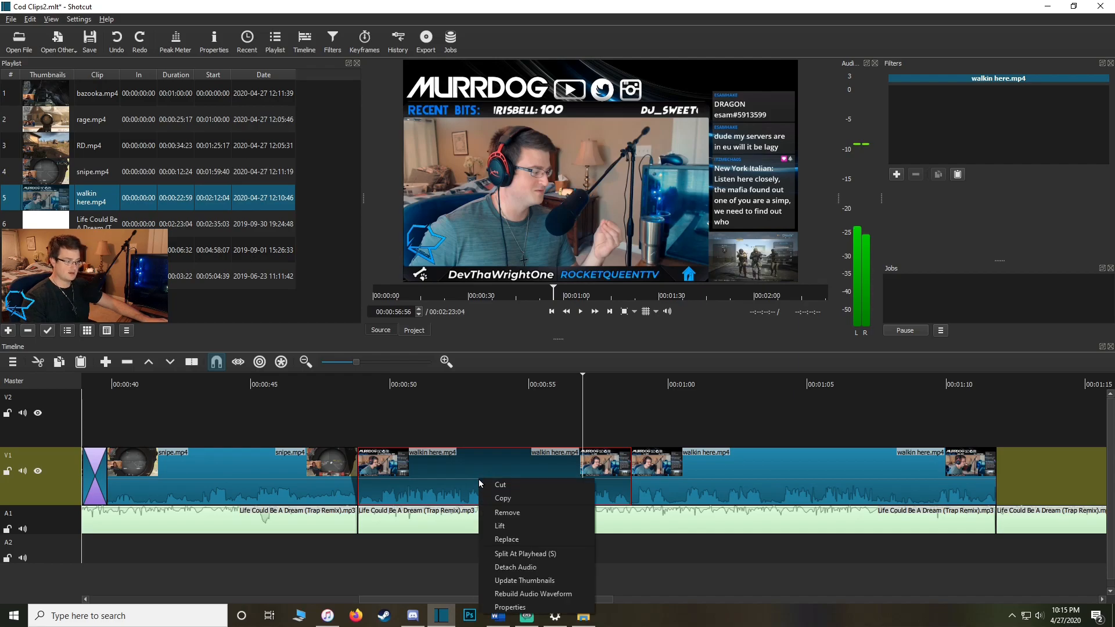
click(531, 523)
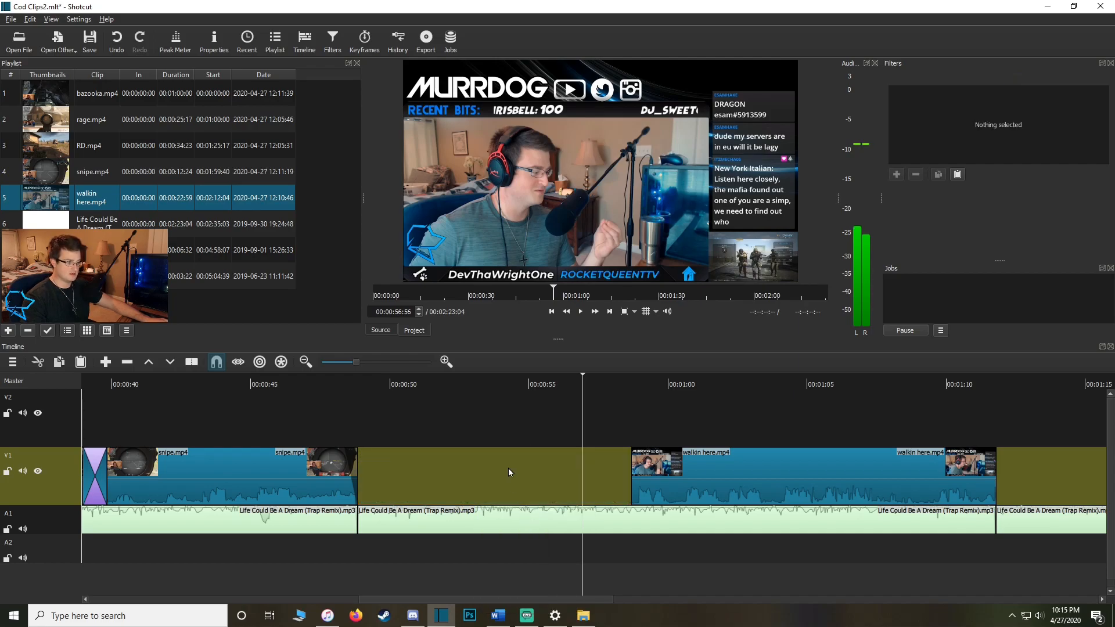
drag(510, 382, 363, 385)
key(space)
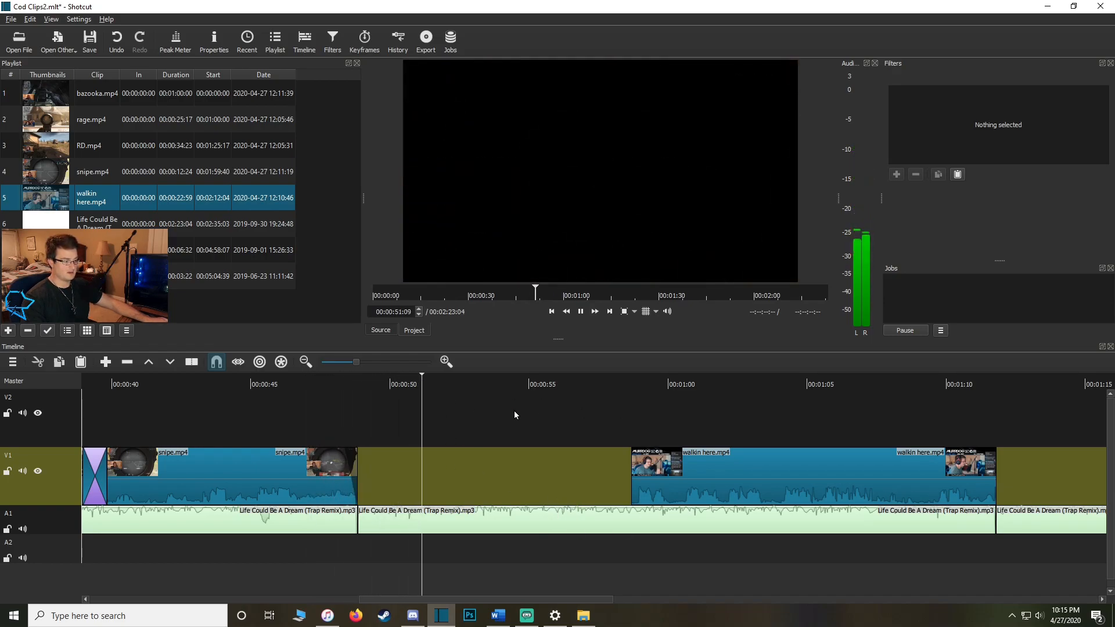
key(space)
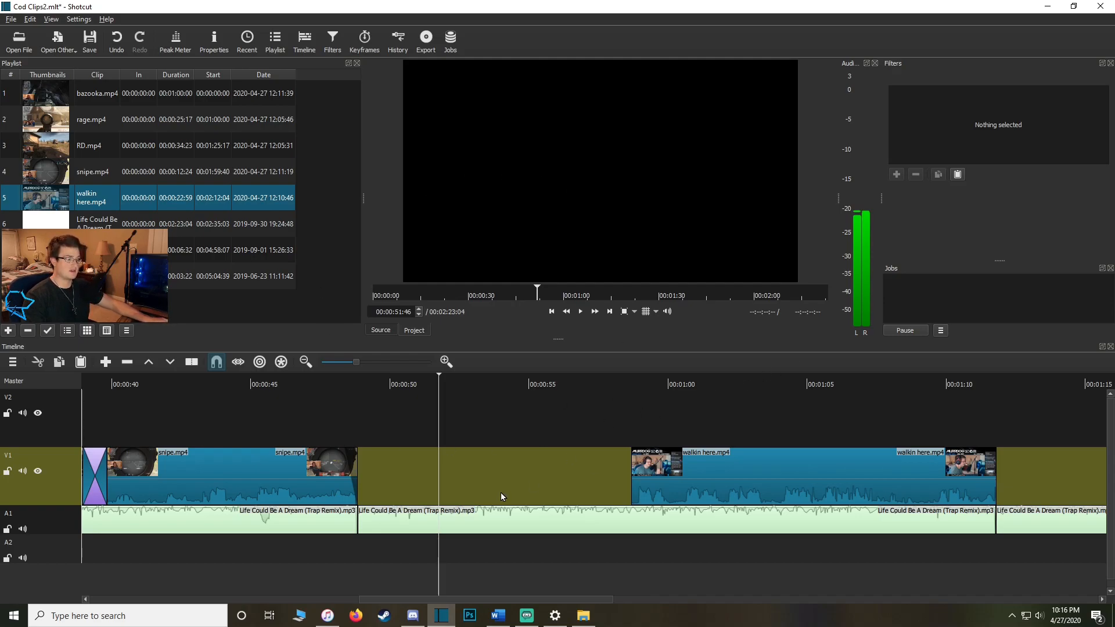
Move the remaining walkin here.mp4 part directly after snipe.mp4 on V1 and play the cut from 00:00:47:21.
click(306, 382)
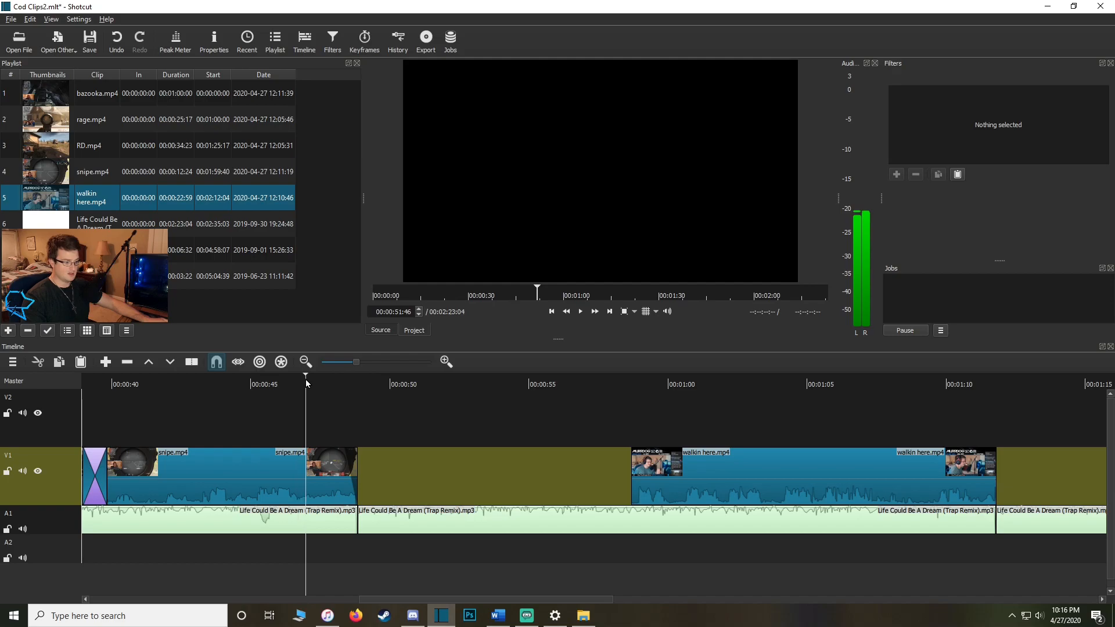
drag(769, 475, 494, 480)
drag(313, 382, 316, 381)
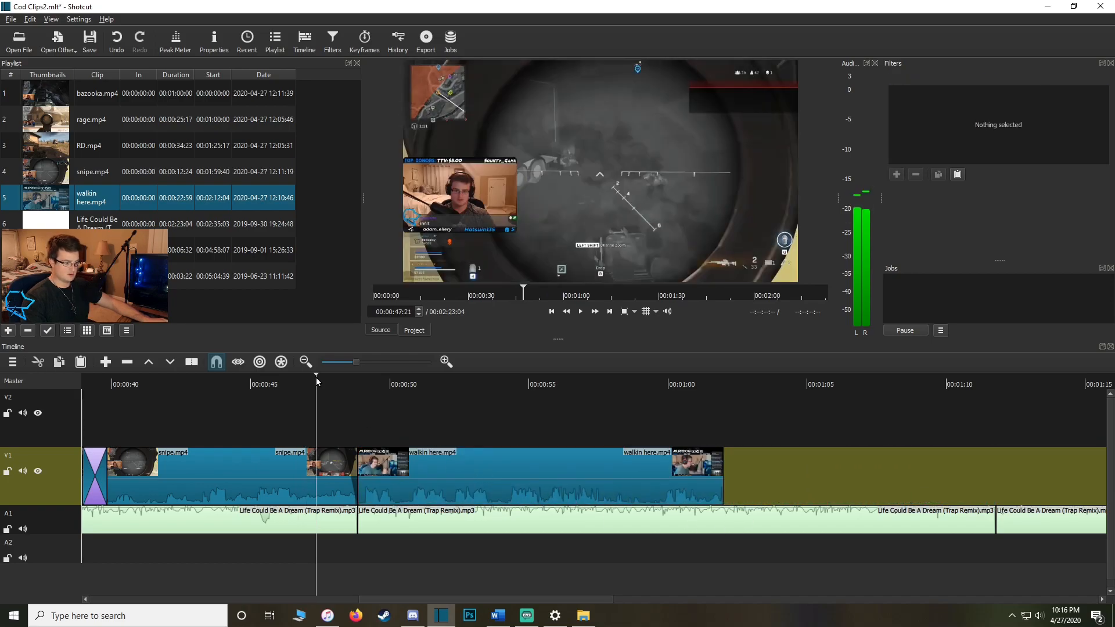
key(space)
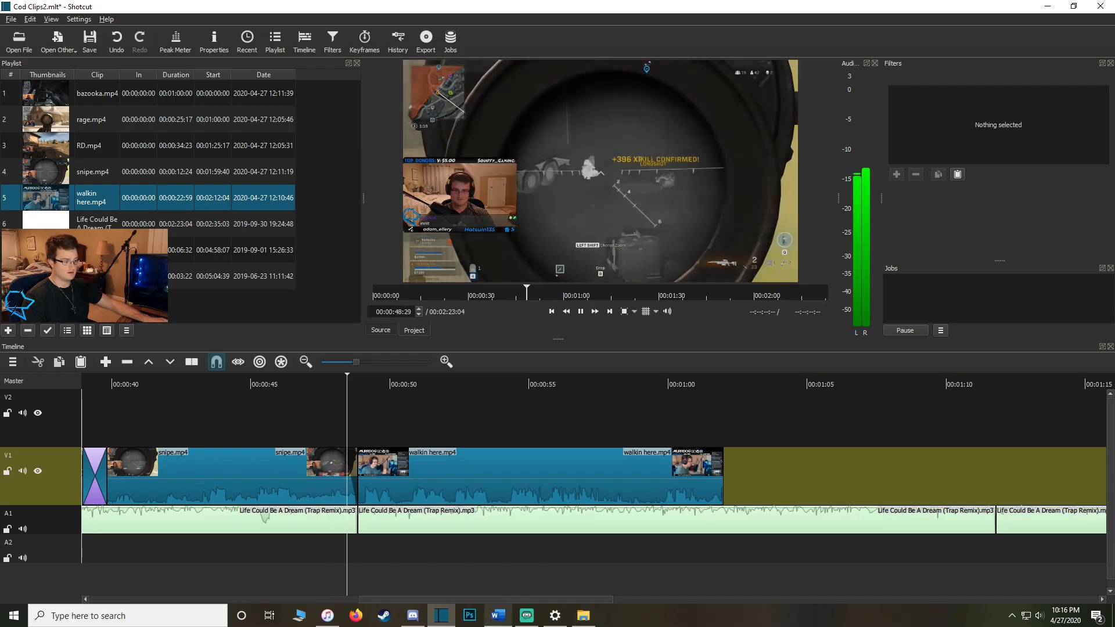
mouse_move(498, 615)
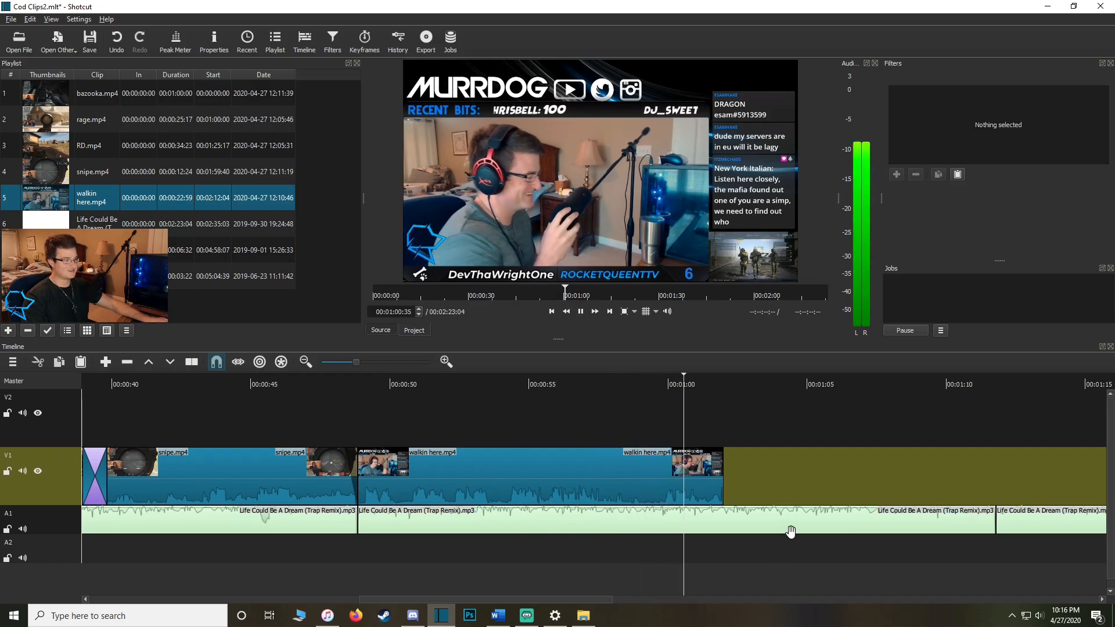
Split the A1 music at 00:01:02:01, the end of walkin here.mp4, and delete all the music after it.
drag(709, 379, 726, 393)
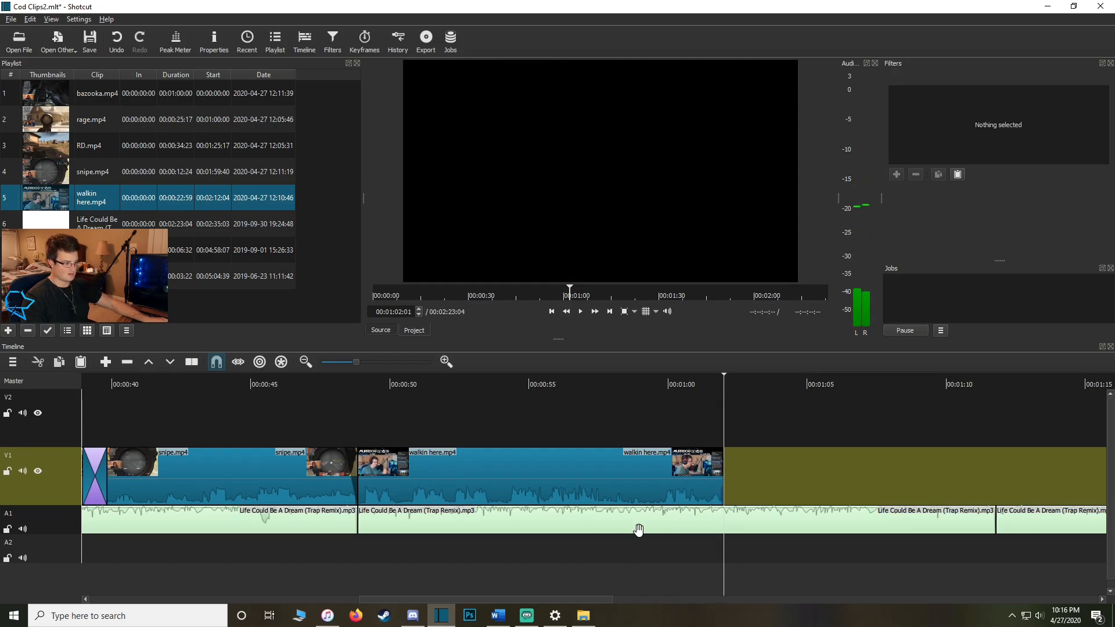
click(638, 525)
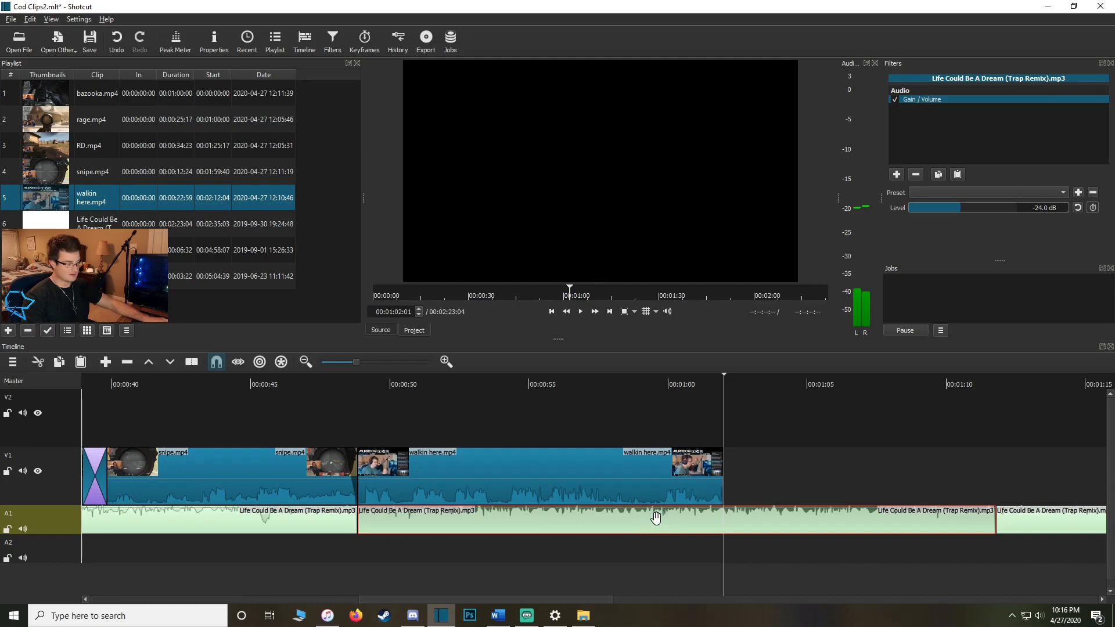
key(s)
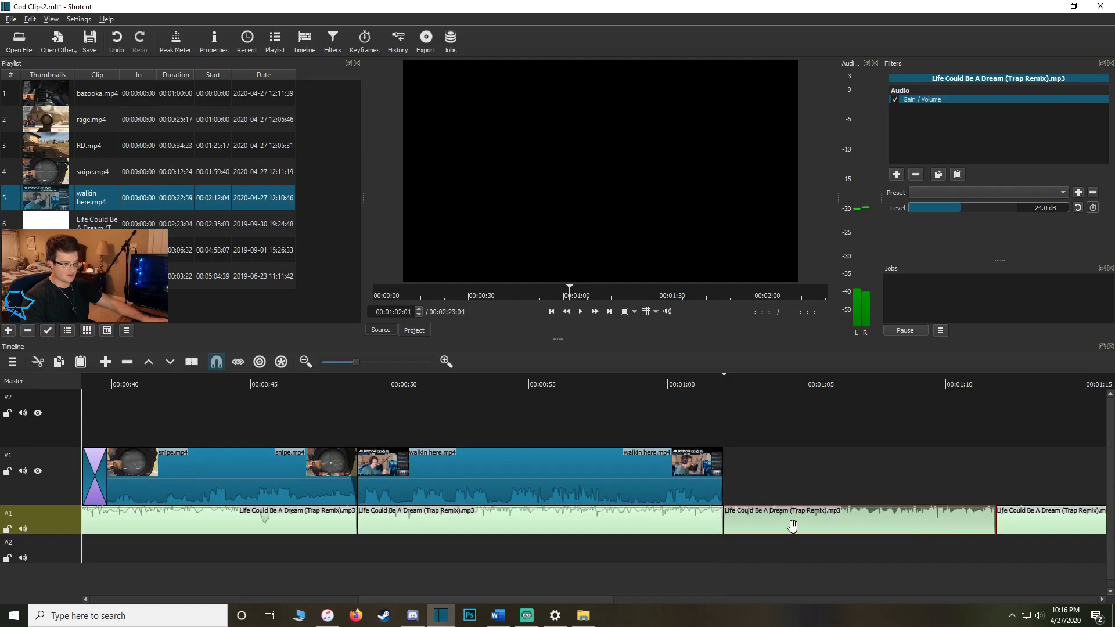
click(788, 520)
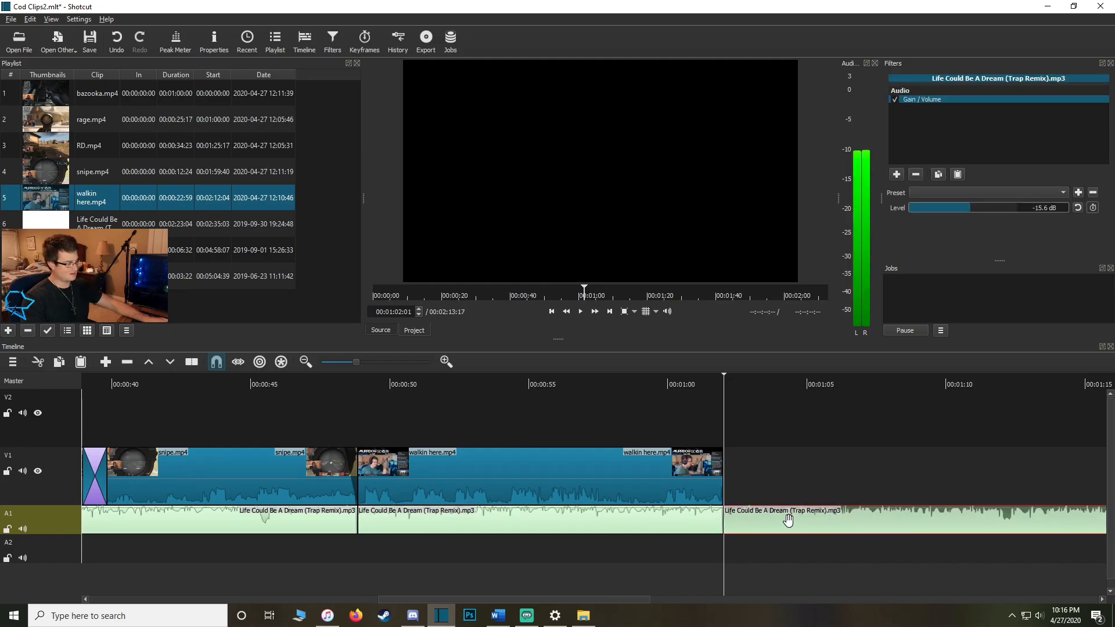
key(Delete)
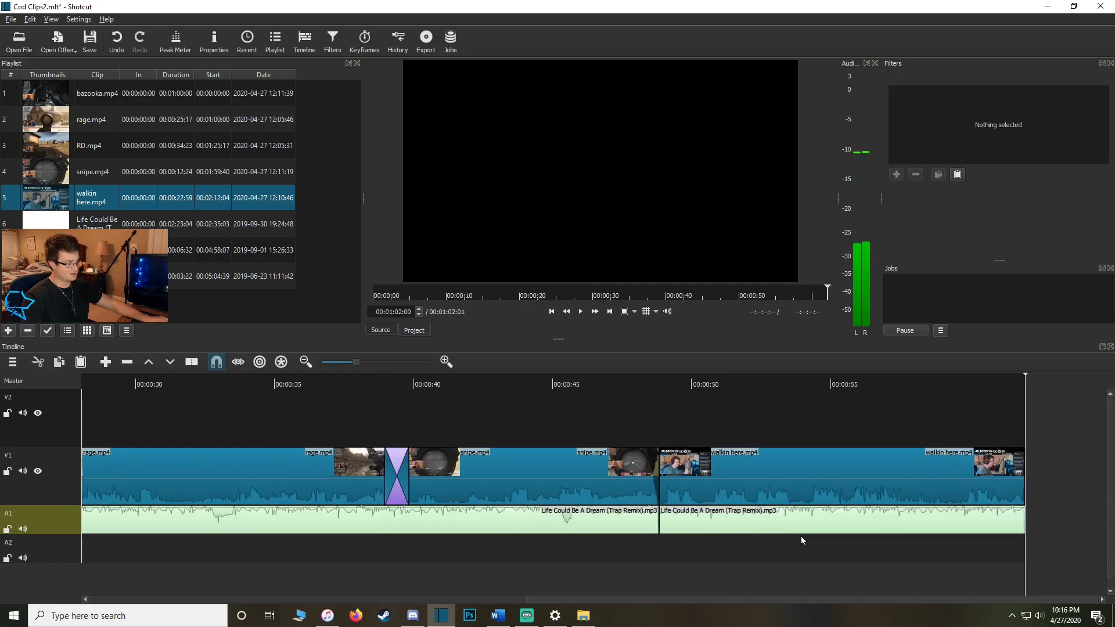
Bring up the video export settings for the whole timeline and choose the YouTube preset.
drag(761, 598, 305, 570)
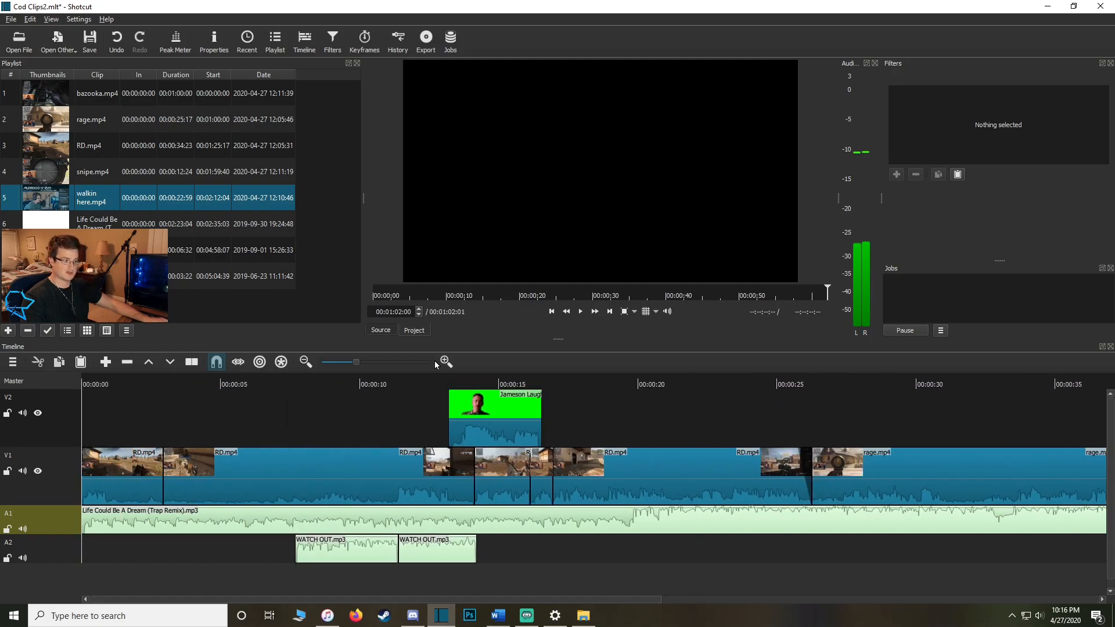
drag(354, 361, 347, 361)
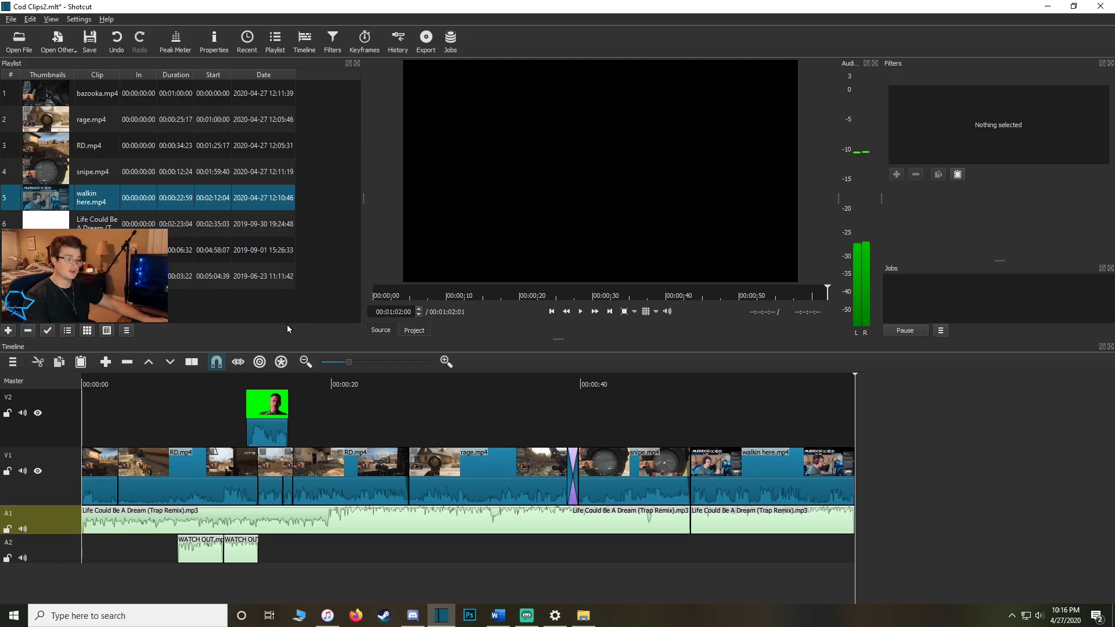
click(11, 21)
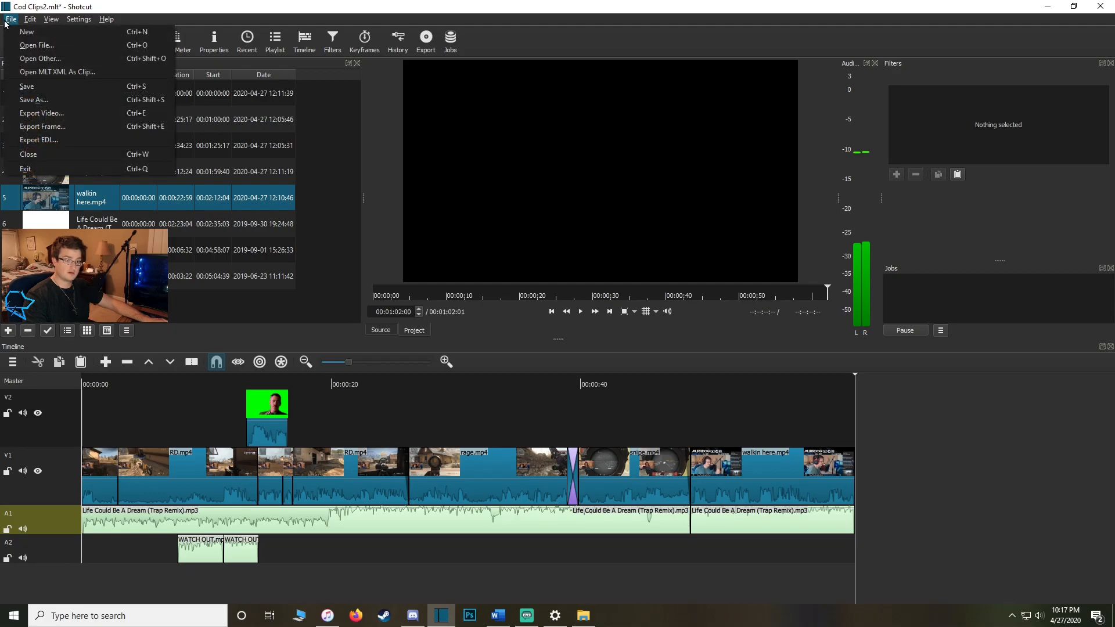
click(69, 114)
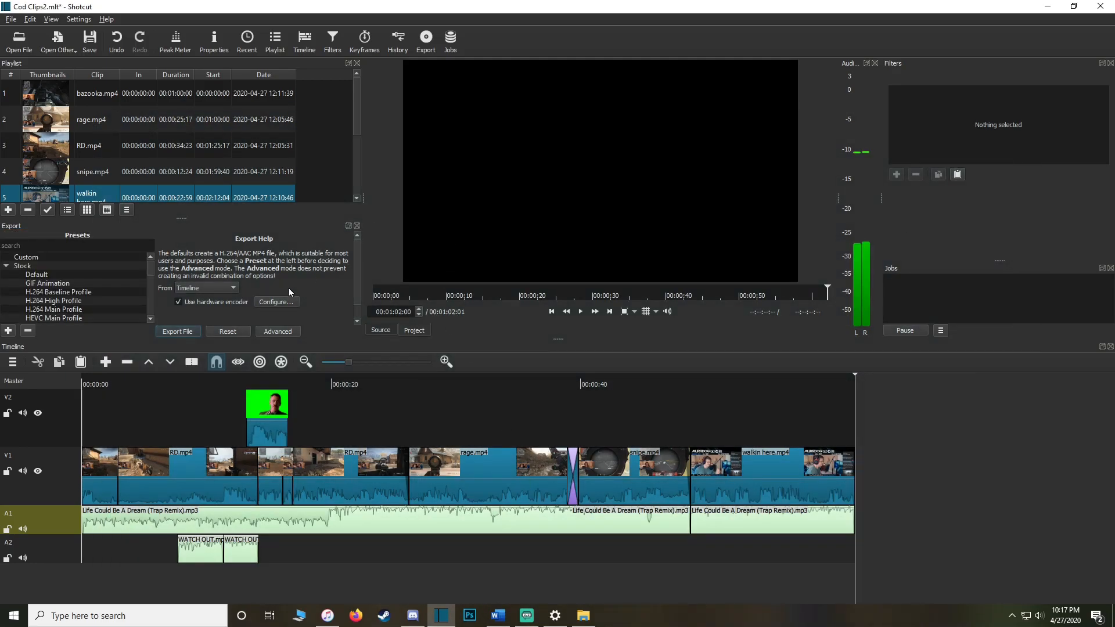
scroll(153, 268, down, 10)
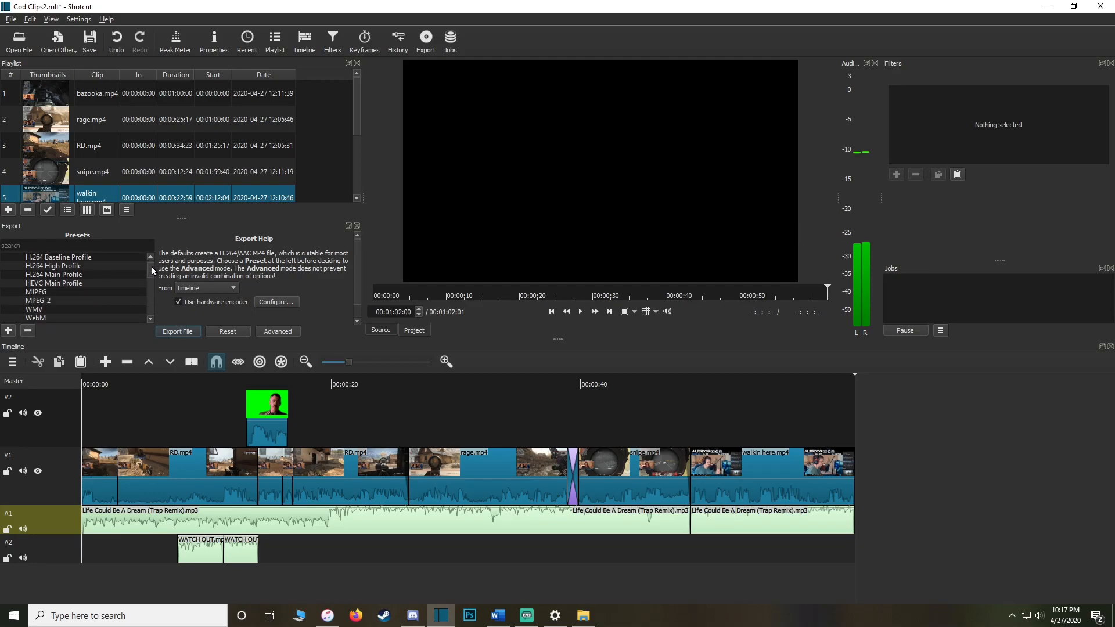
click(50, 302)
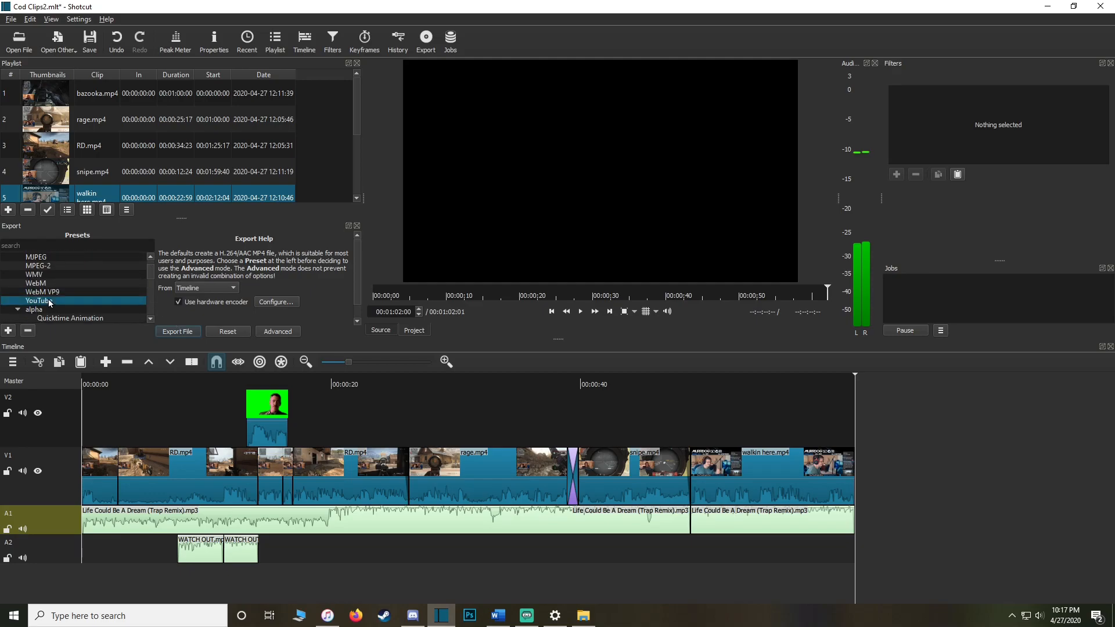
Export the video as the mp4 file Cod Clips2 in the finished videos folder.
click(177, 331)
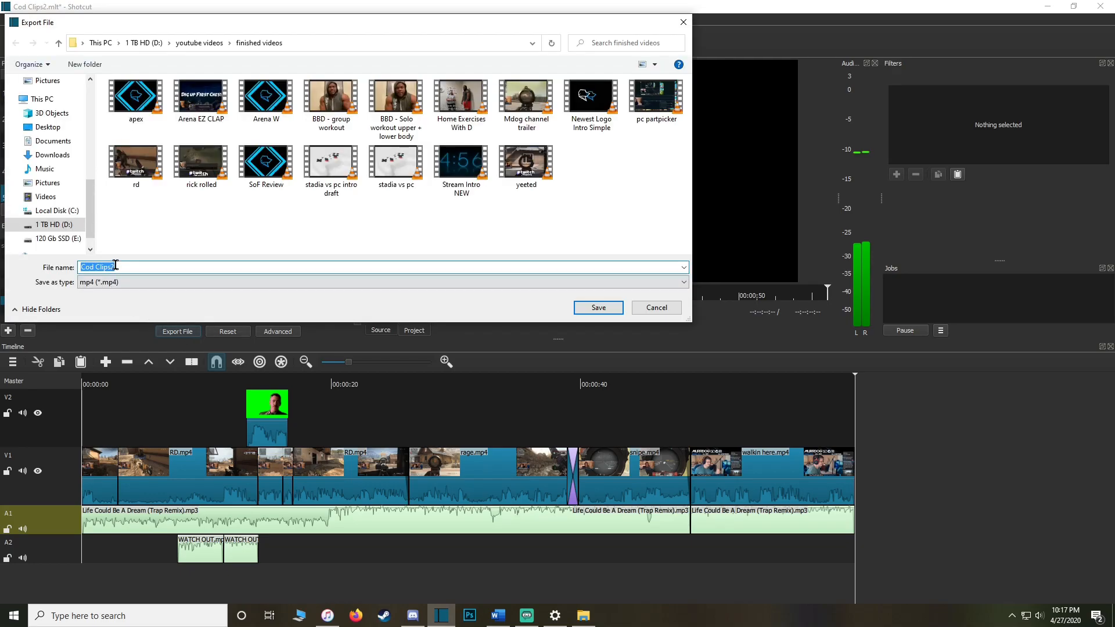
click(122, 269)
drag(323, 23, 348, 23)
click(624, 308)
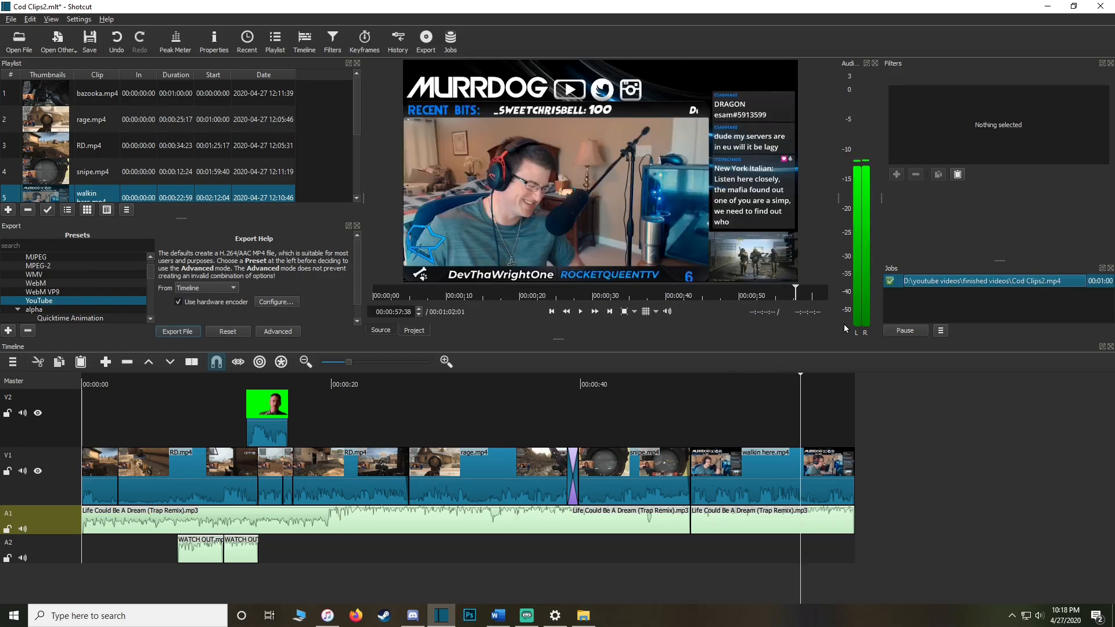
Show the finished export job's file in its folder and open Cod Clips2 in a maximized VLC media player.
right_click(943, 283)
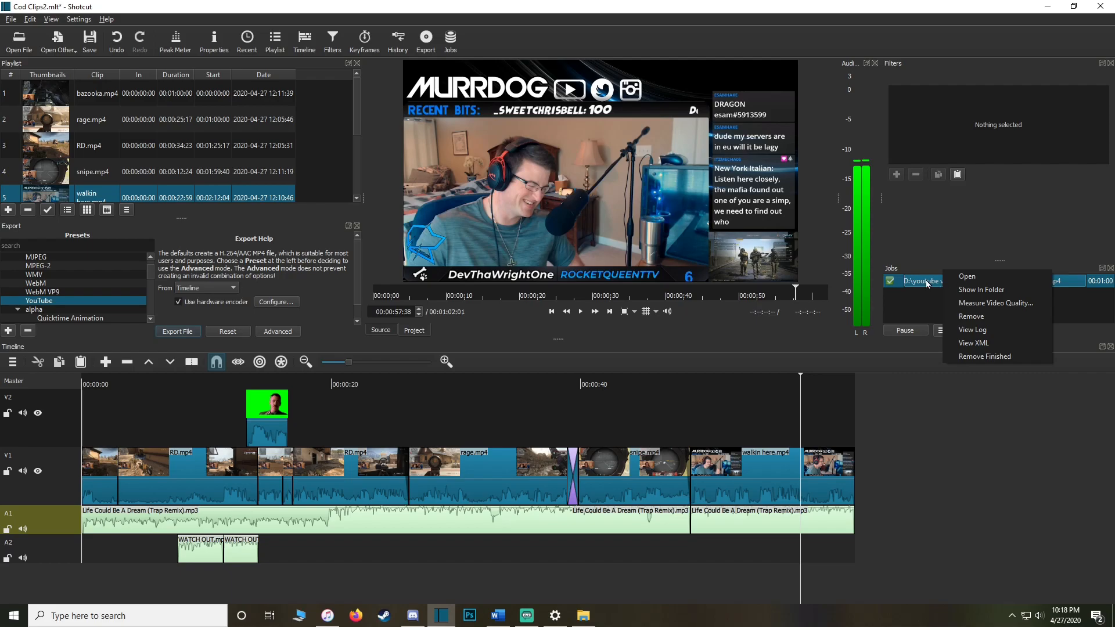
click(975, 293)
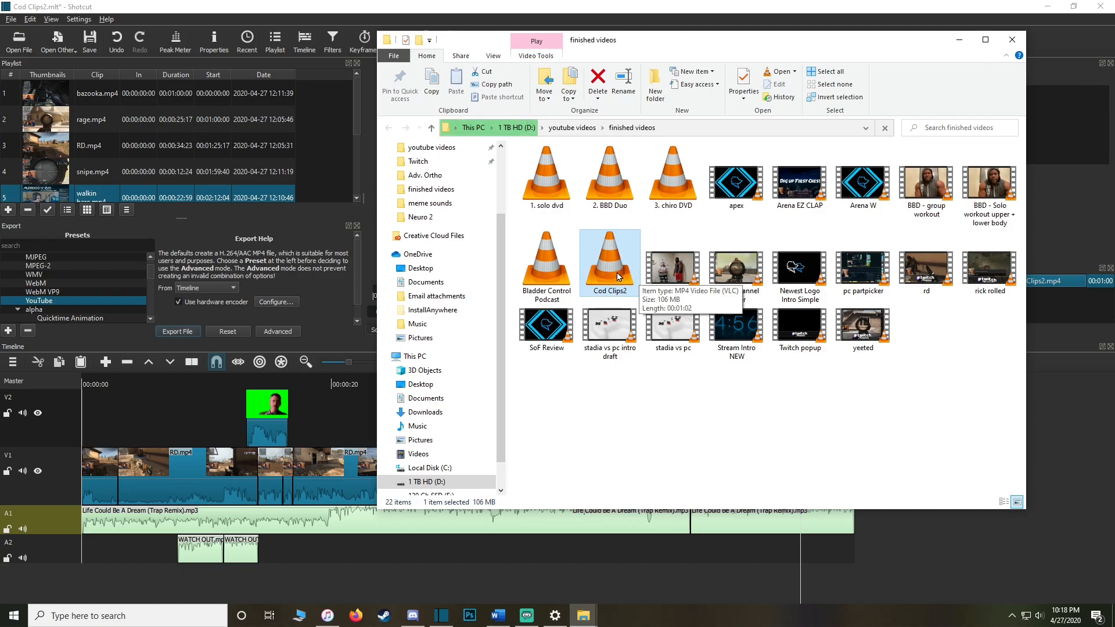
double_click(617, 277)
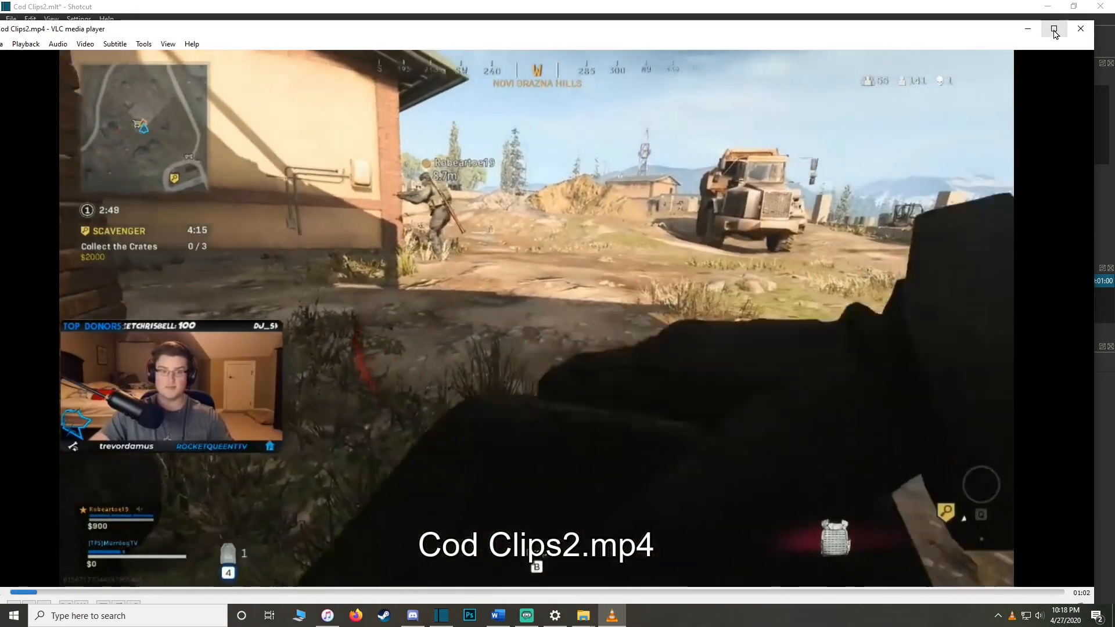
click(1053, 29)
Watch the exported video to its end with the system volume lowered and the player volume at 97%, and close the player.
key(XF86AudioLowerVolume)
key(XF86AudioLowerVolume)
key(XF86AudioLowerVolume)
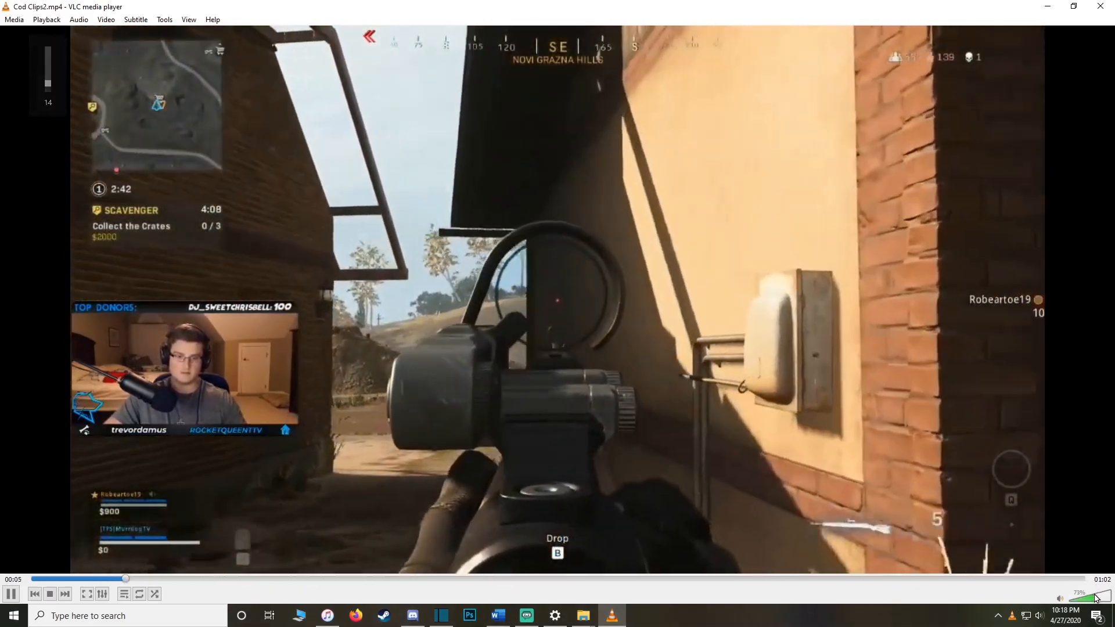
click(1098, 598)
click(1104, 598)
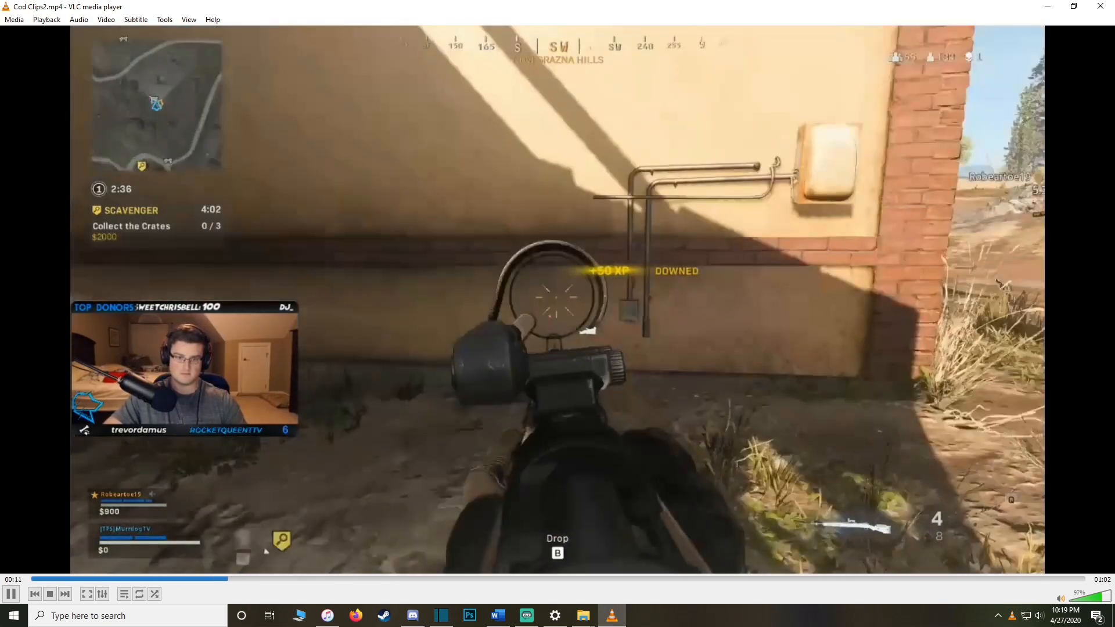
key(XF86AudioLowerVolume)
key(XF86AudioLowerVolume)
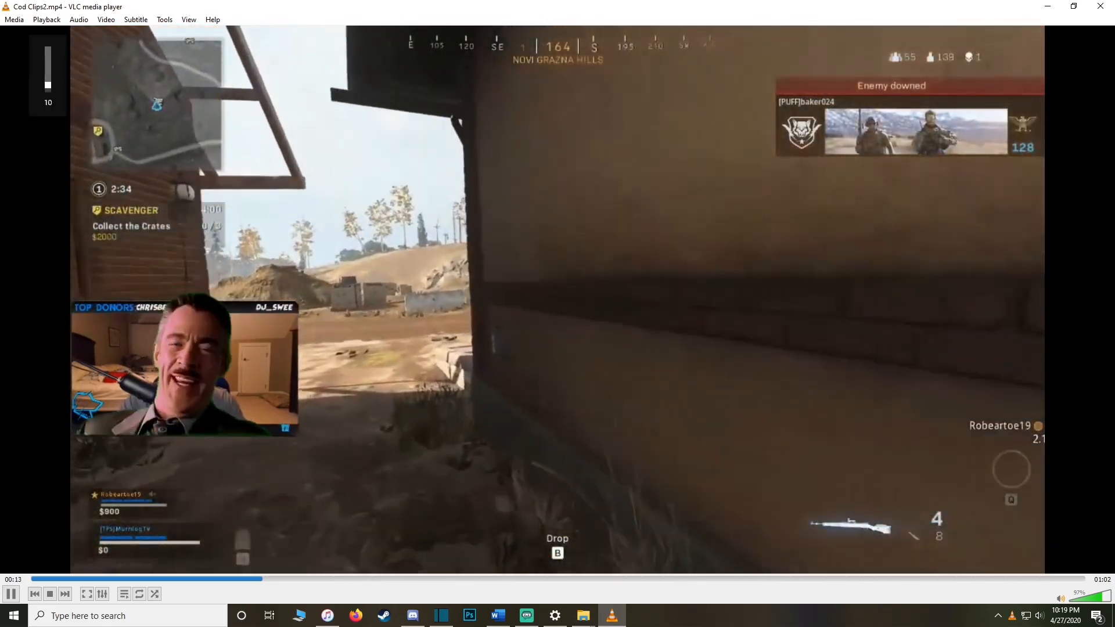
key(XF86AudioLowerVolume)
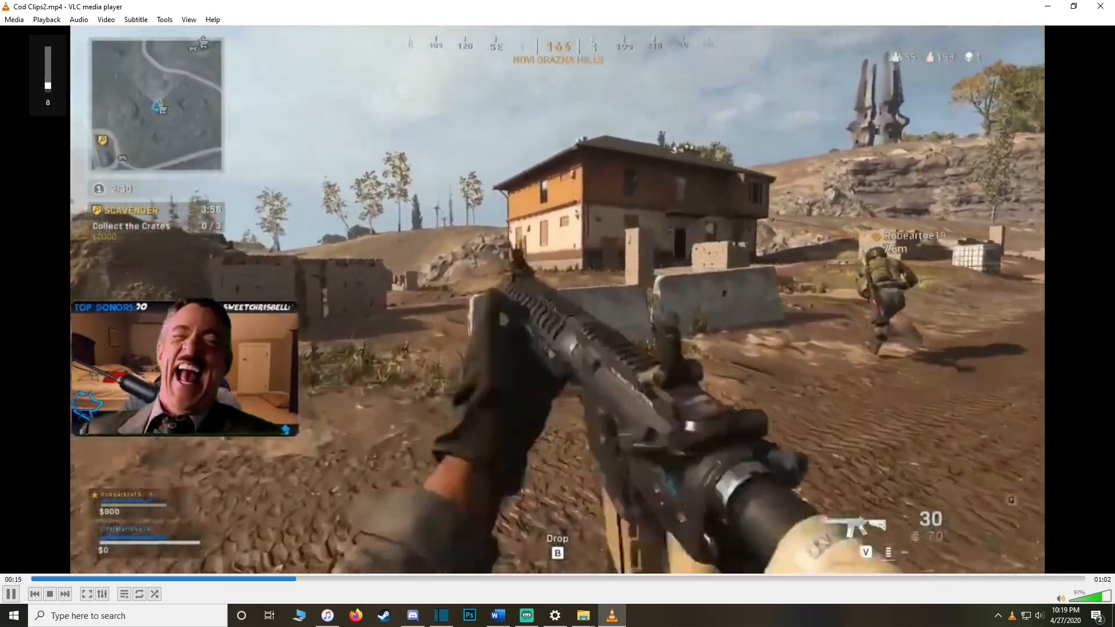
key(XF86AudioLowerVolume)
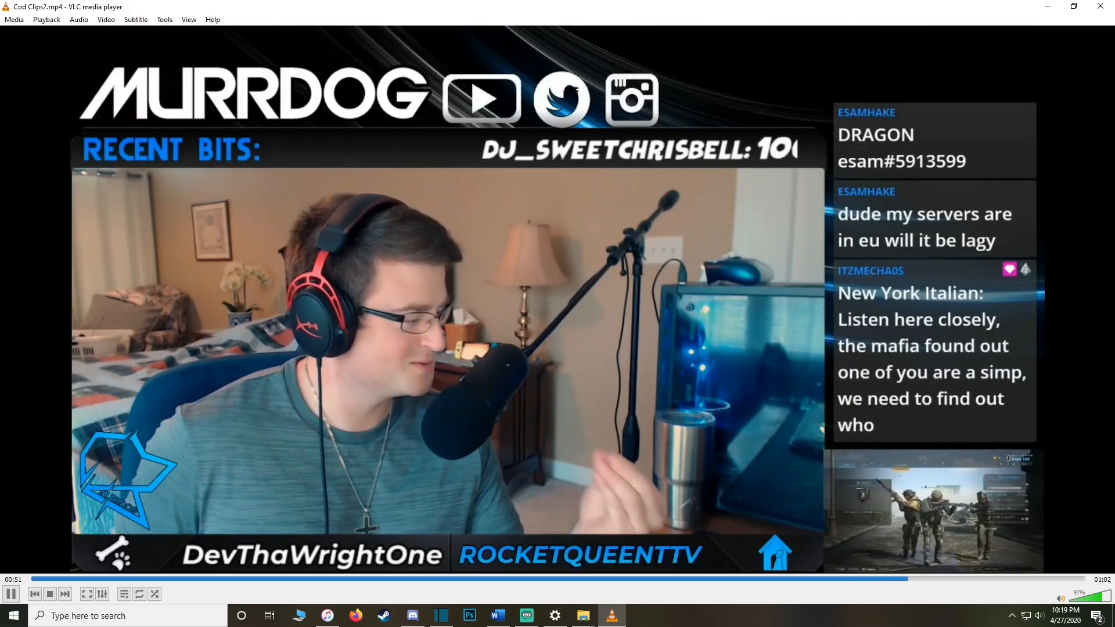
key(XF86AudioLowerVolume)
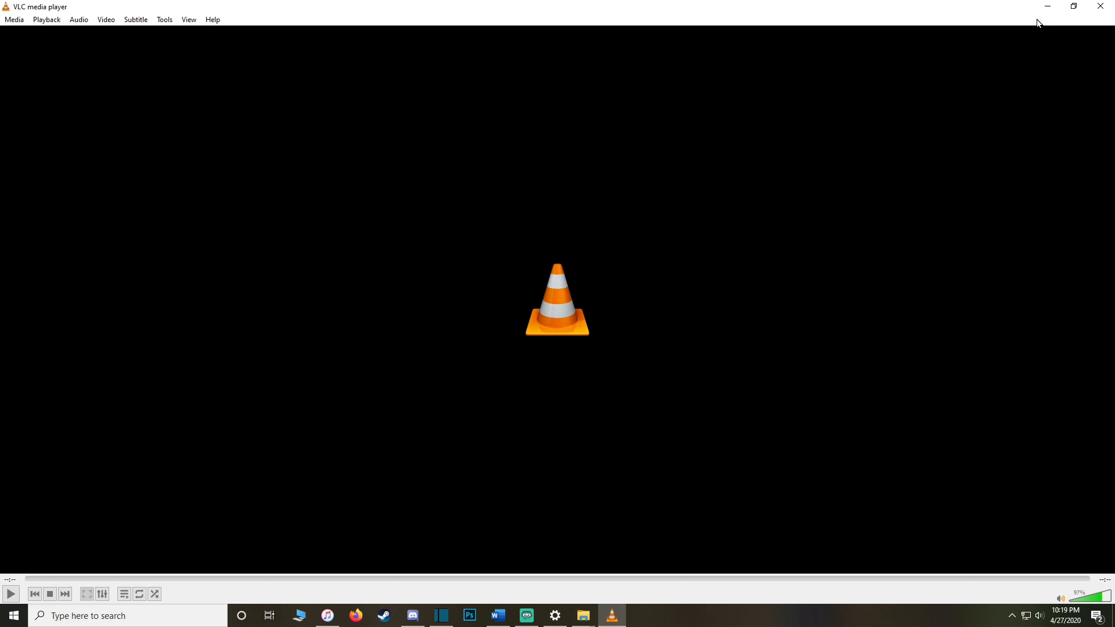
click(1101, 5)
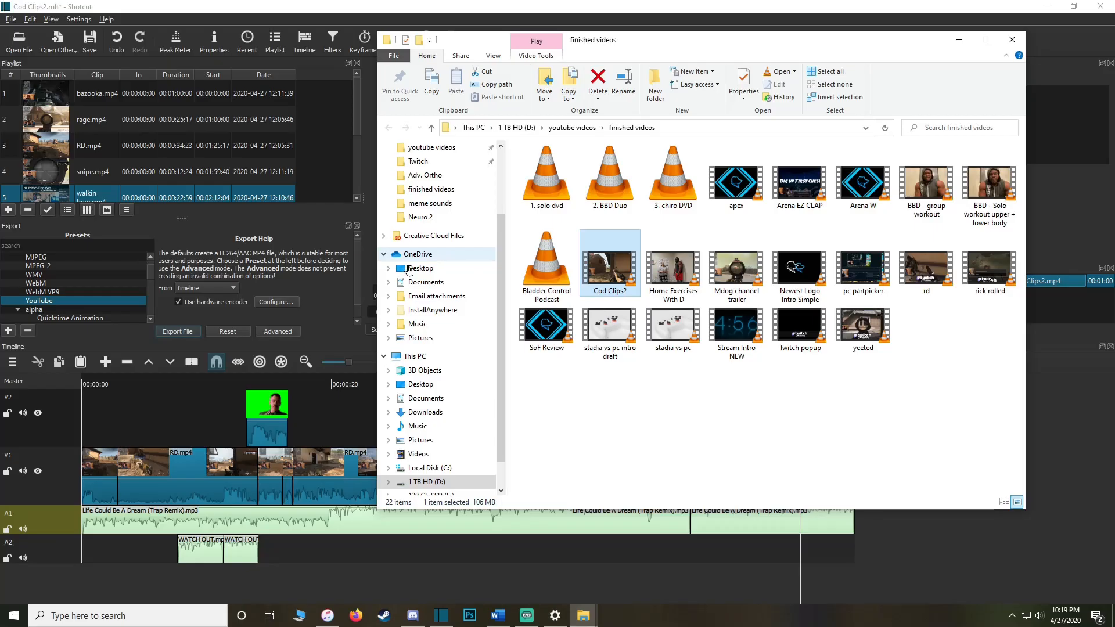